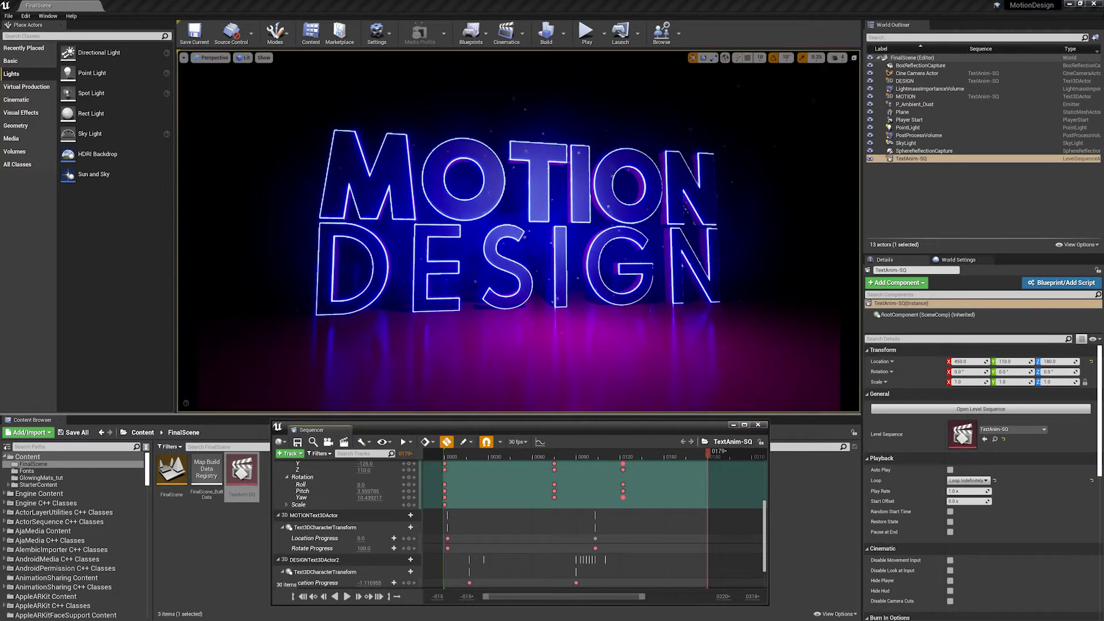
Play the text animation, and examine the abstract shape, sphere and ground plane in the GlowMats-tut scene from several angles.
key("space")
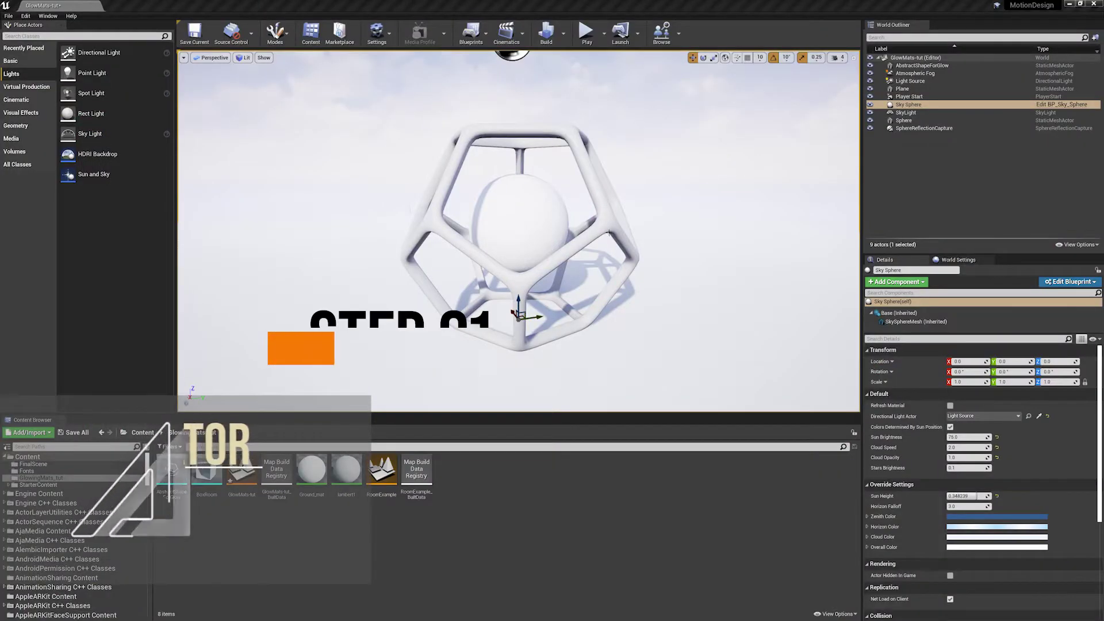
scroll(620, 226, "down", 3)
left_click_drag(619, 226, 595, 230, "alt")
scroll(619, 226, "up", 3)
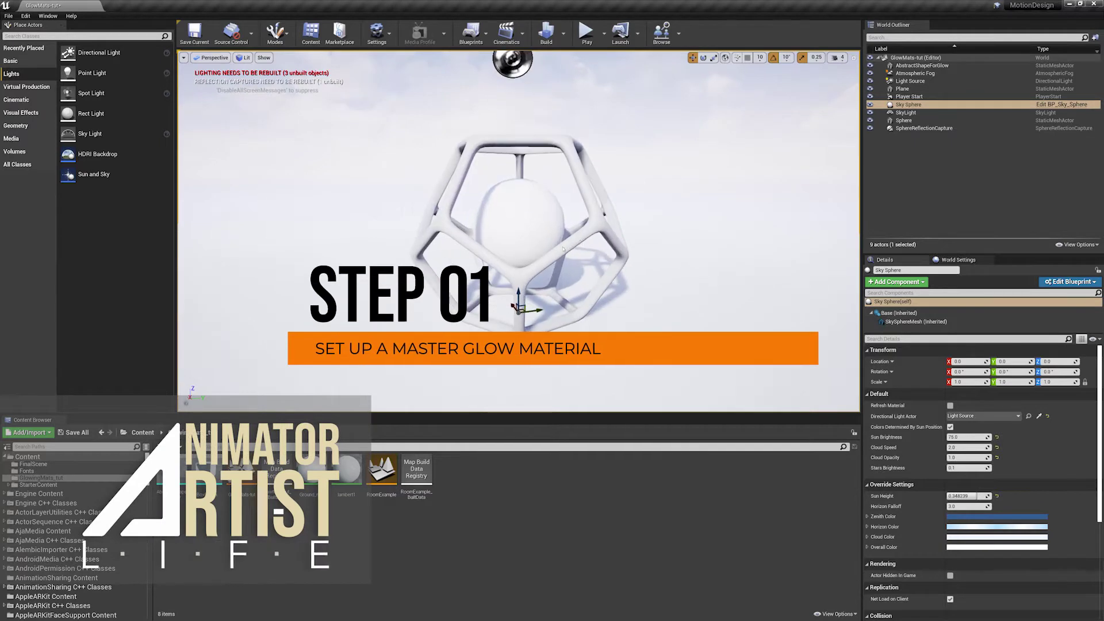
left_click(555, 239)
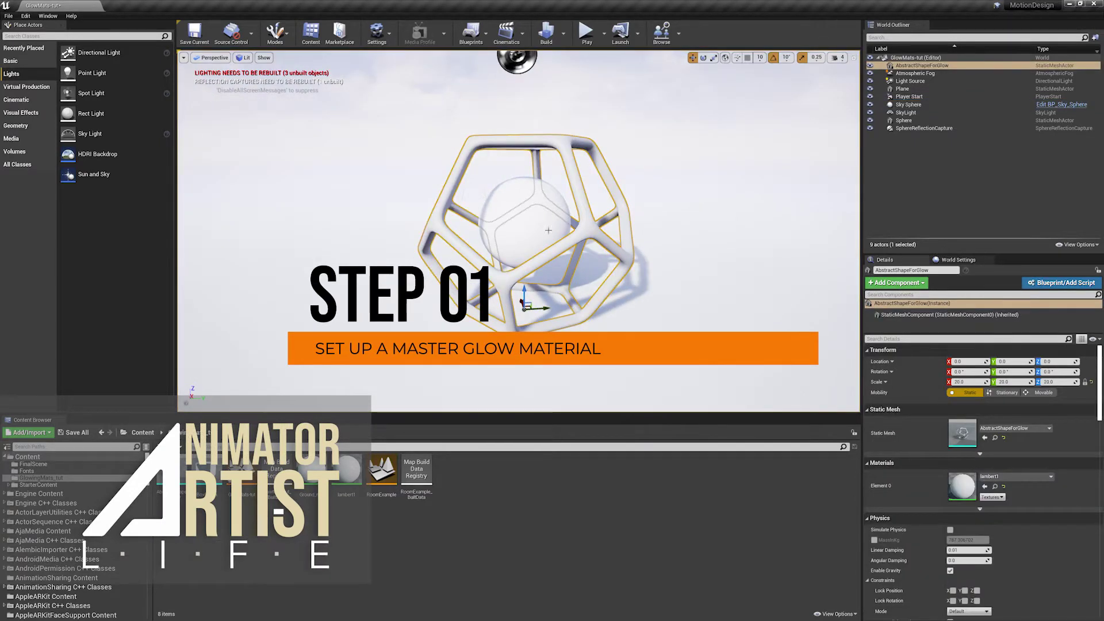
left_click_drag(556, 239, 675, 254, "alt")
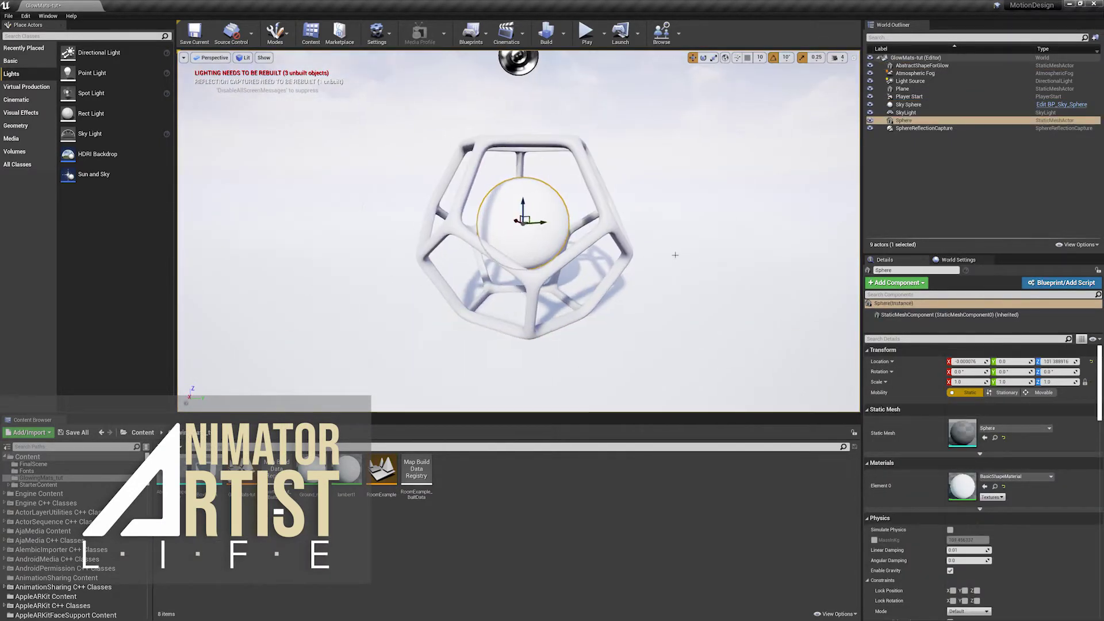
left_click(752, 227)
scroll(615, 235, "down", 4)
scroll(615, 235, "up", 5)
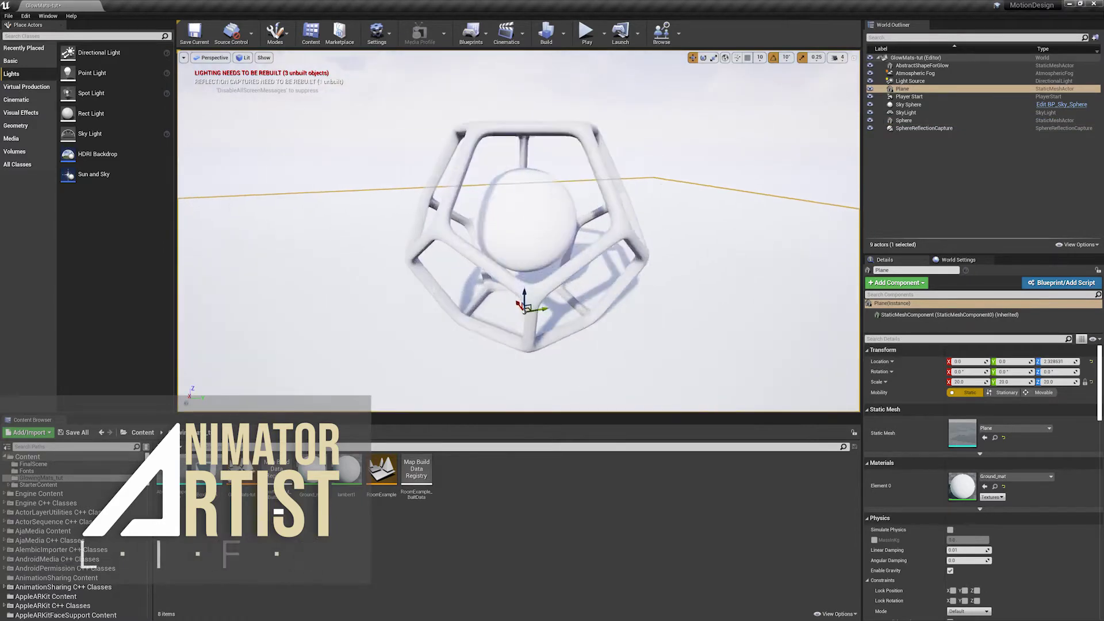
scroll(615, 235, "down", 3)
left_click_drag(615, 235, 569, 194, "alt")
left_click(684, 177)
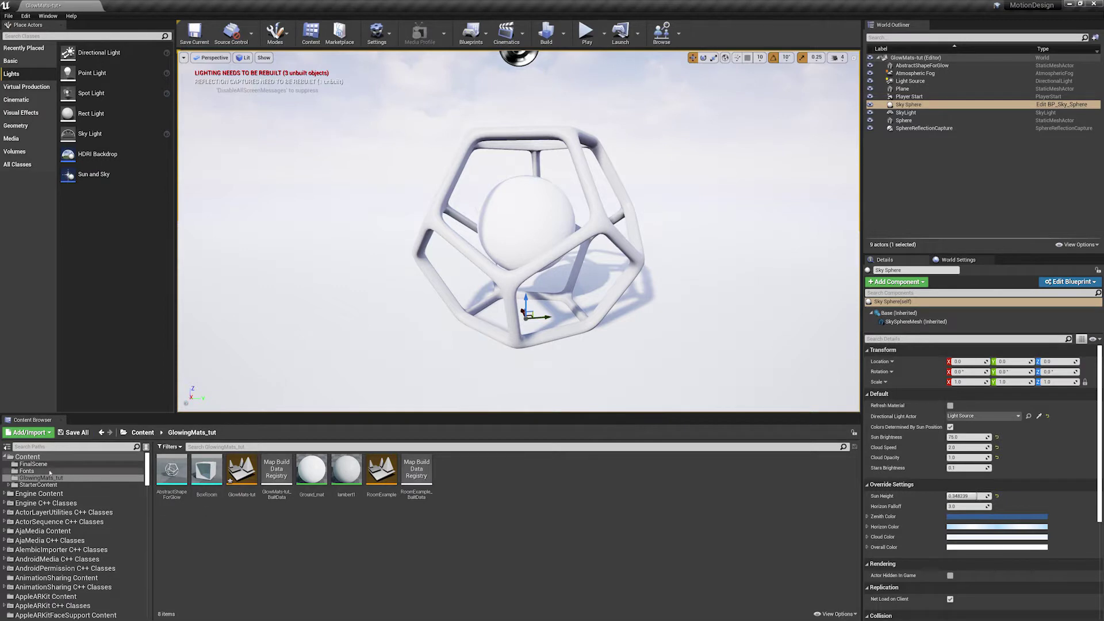
Create a material named GlowingMaster_mat in the GlowingMats_tut folder and open it for editing.
right_click(500, 488)
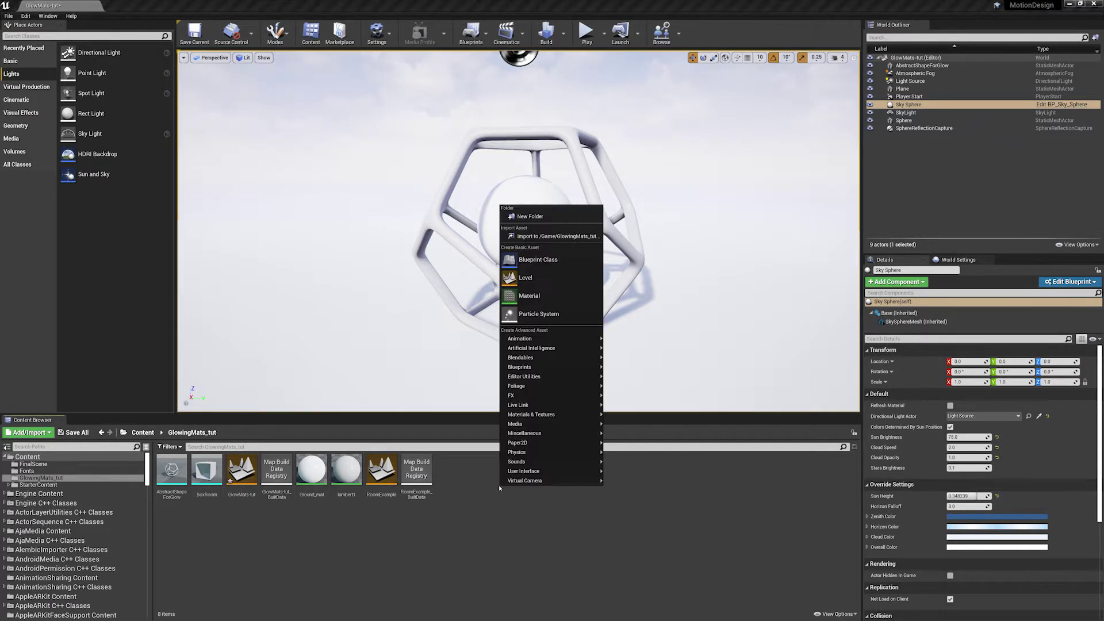
left_click(529, 296)
type("Gl")
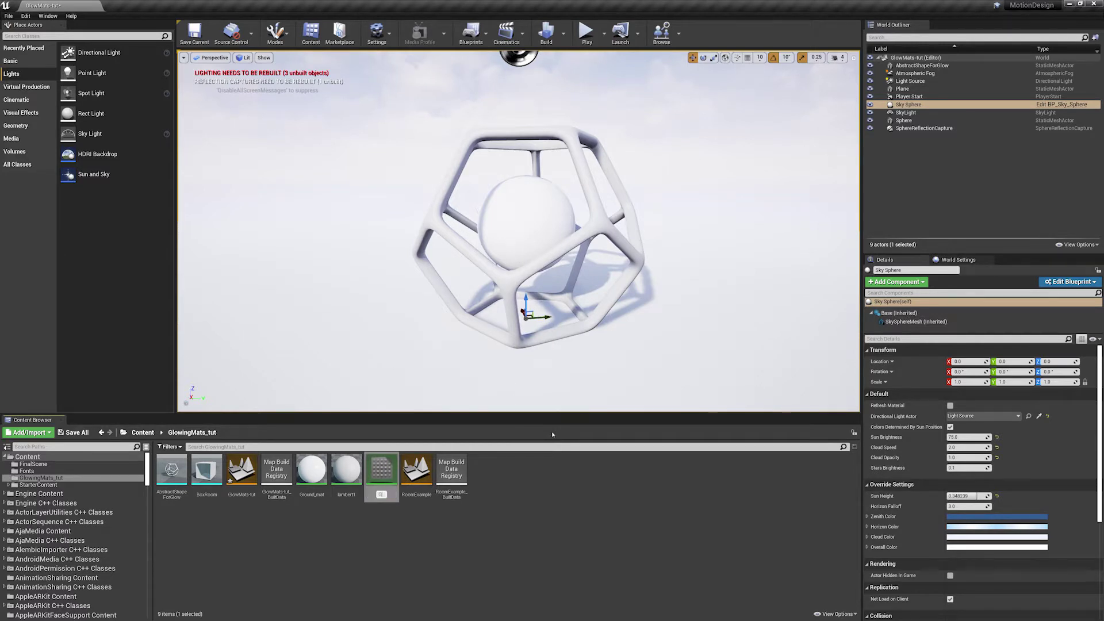
type("lowingMas")
key("Return")
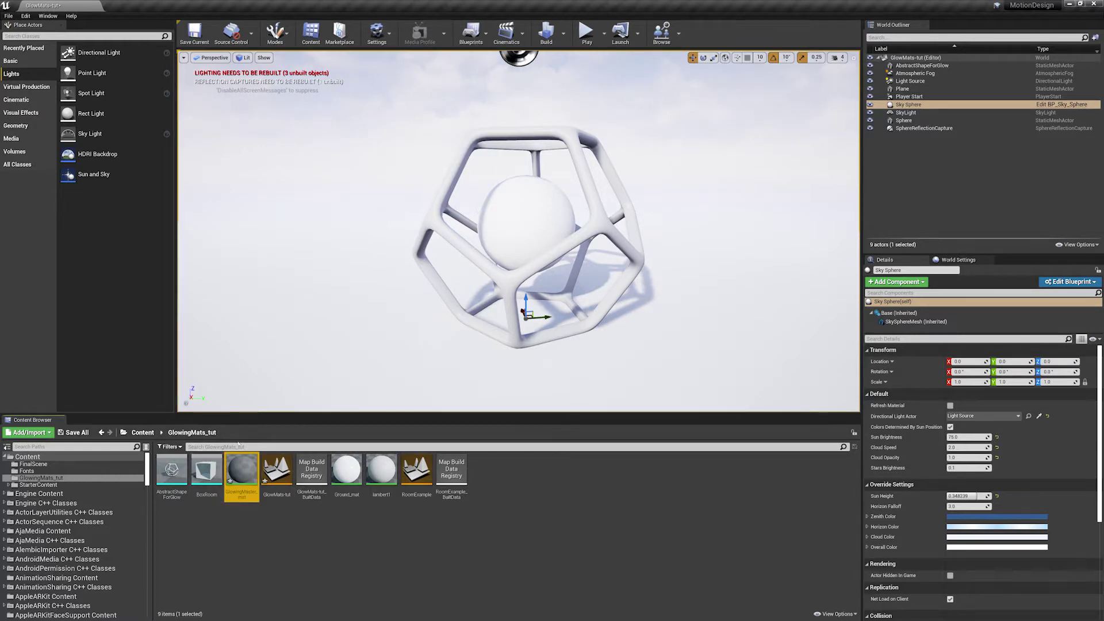
double_click(242, 464)
left_click_drag(683, 186, 732, 186)
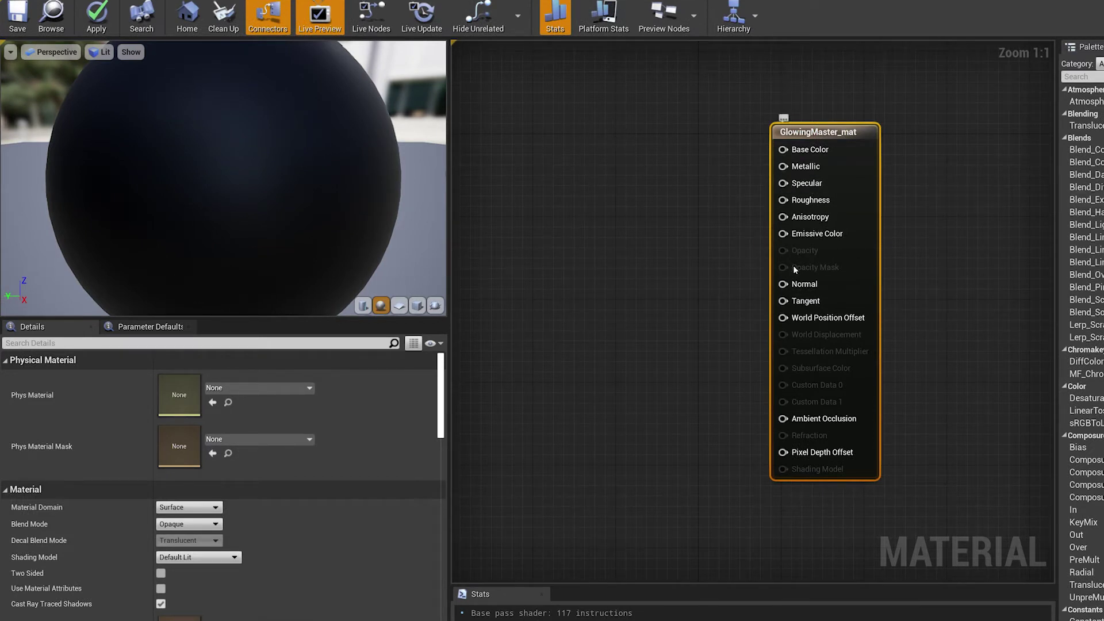
Add a three-component constant node beside the material output and convert it to a parameter named Emmisve_col.
key("3")
left_click(593, 164)
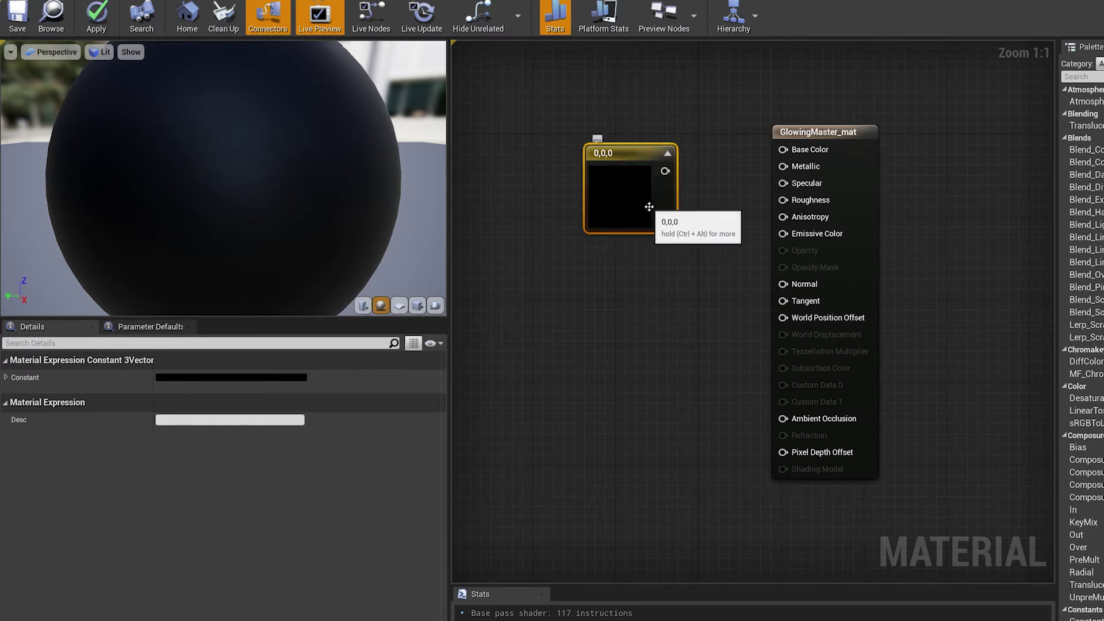
right_click(626, 154)
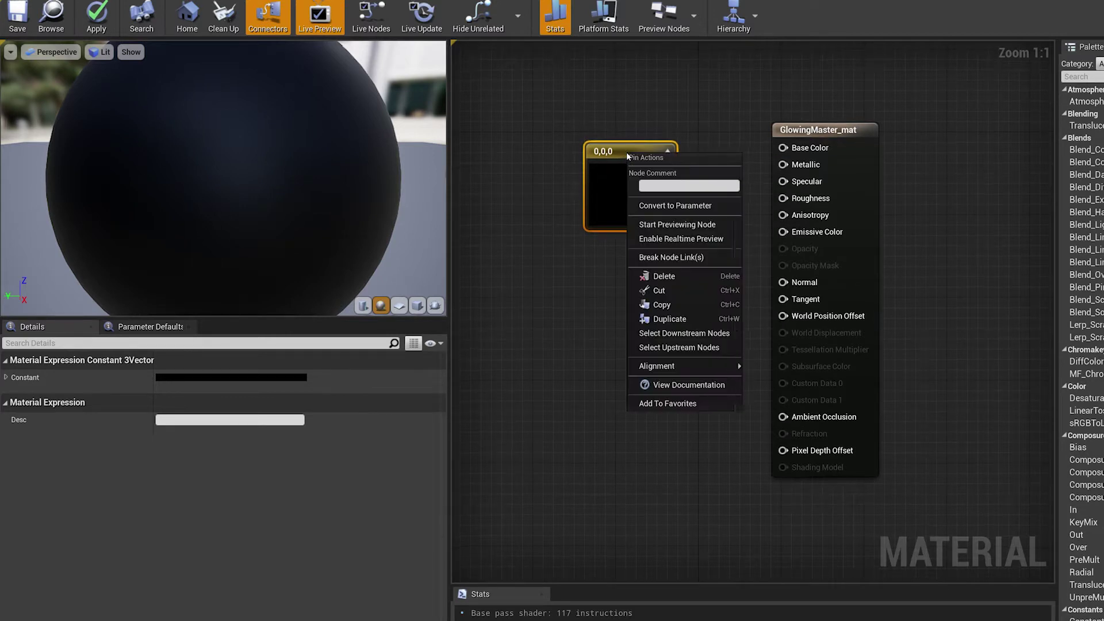
left_click(659, 207)
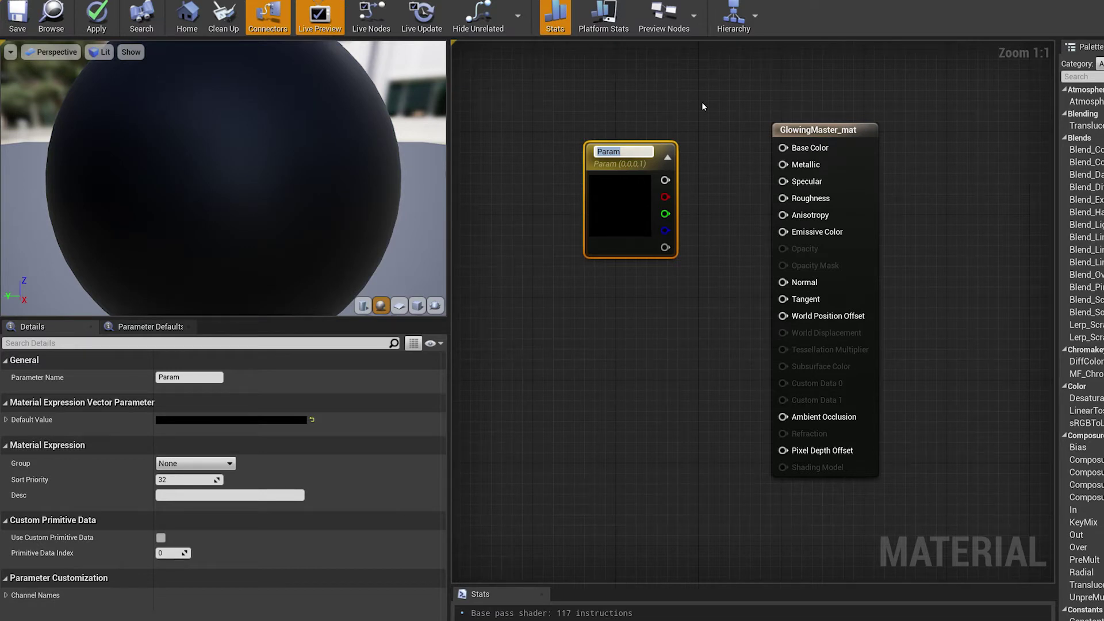
type("Emmisve_col")
key("Return")
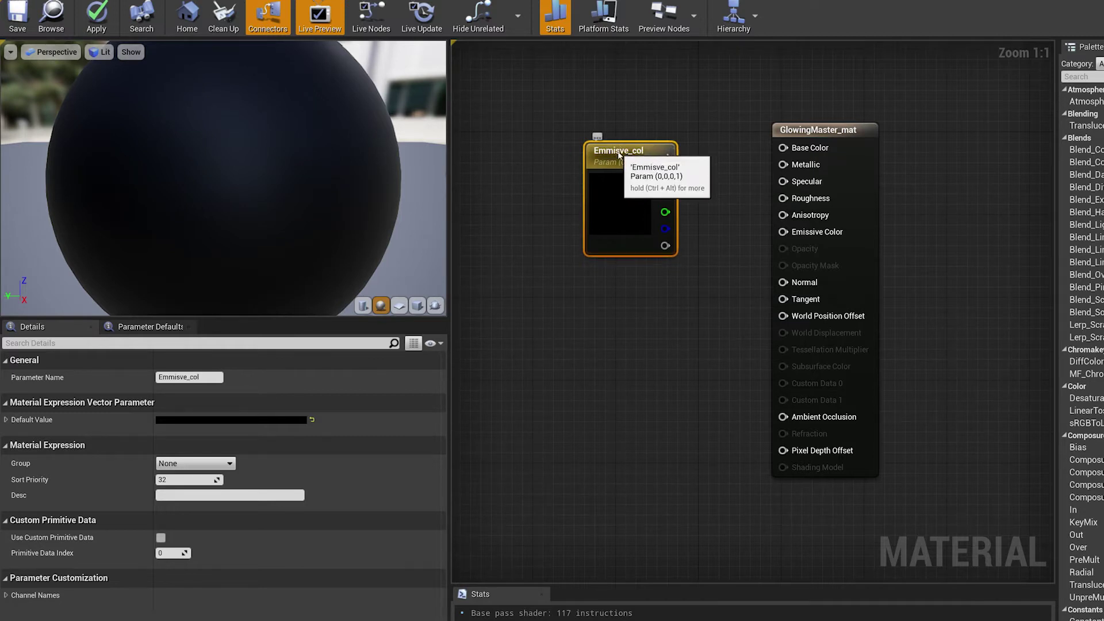
left_click_drag(598, 152, 588, 133)
double_click(598, 131)
Add a VectorParameter node below Emmisve_col through a node search, and delete it again.
right_click(560, 296)
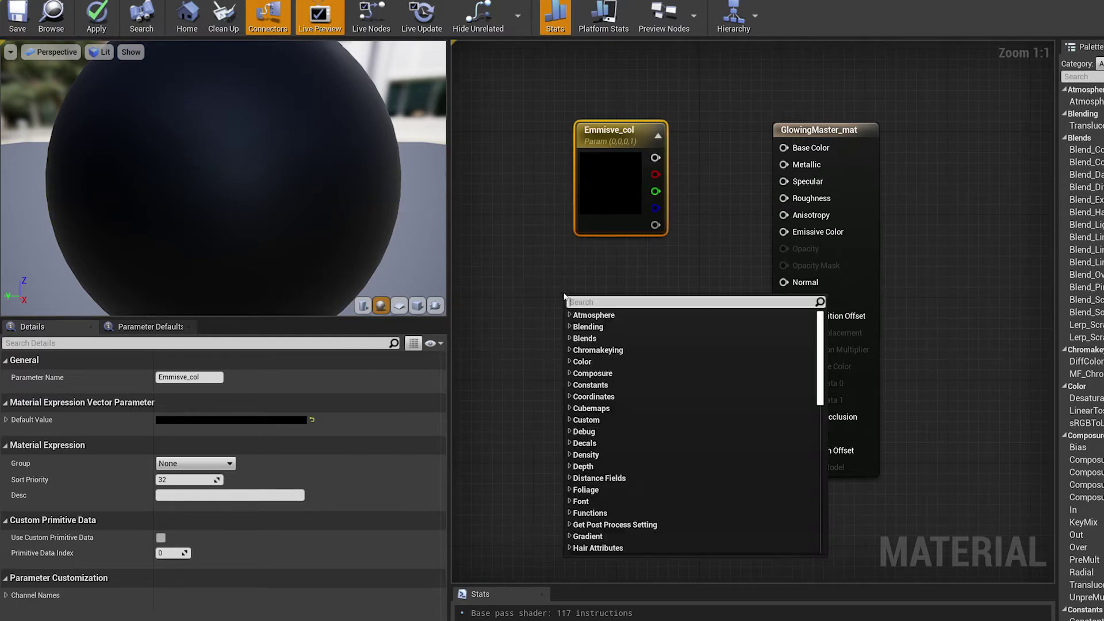
type("param")
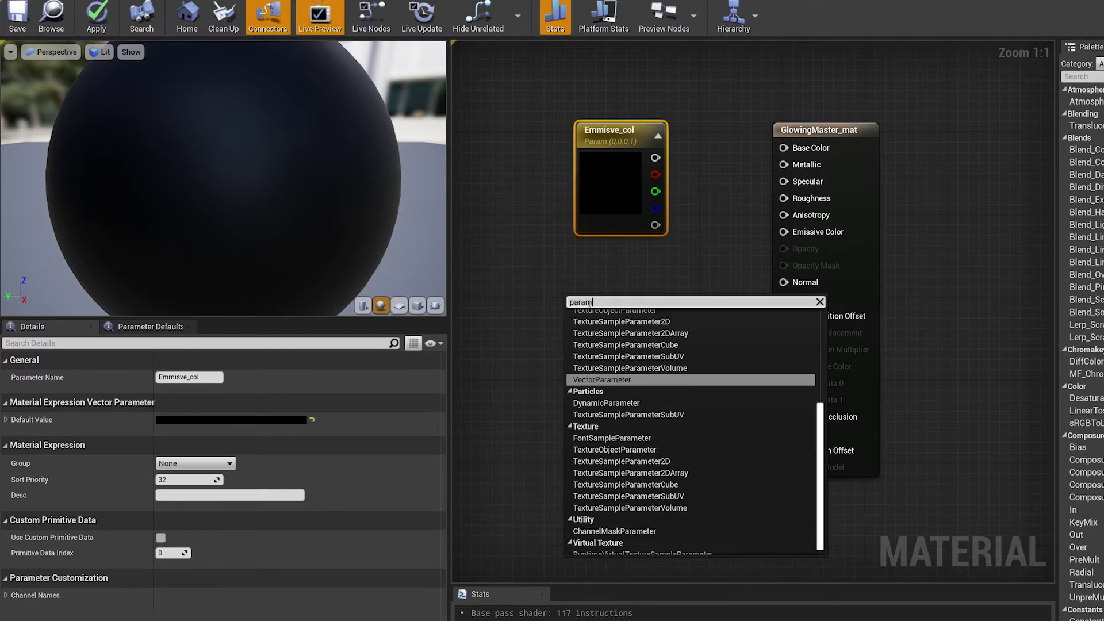
left_click(602, 379)
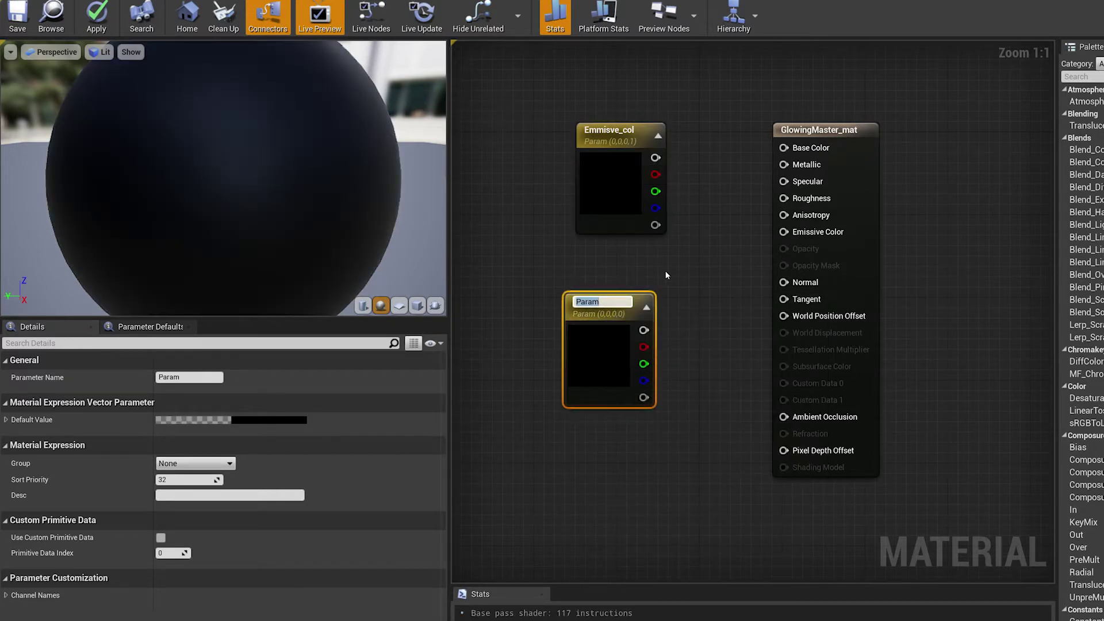
left_click(664, 270)
left_click(614, 299)
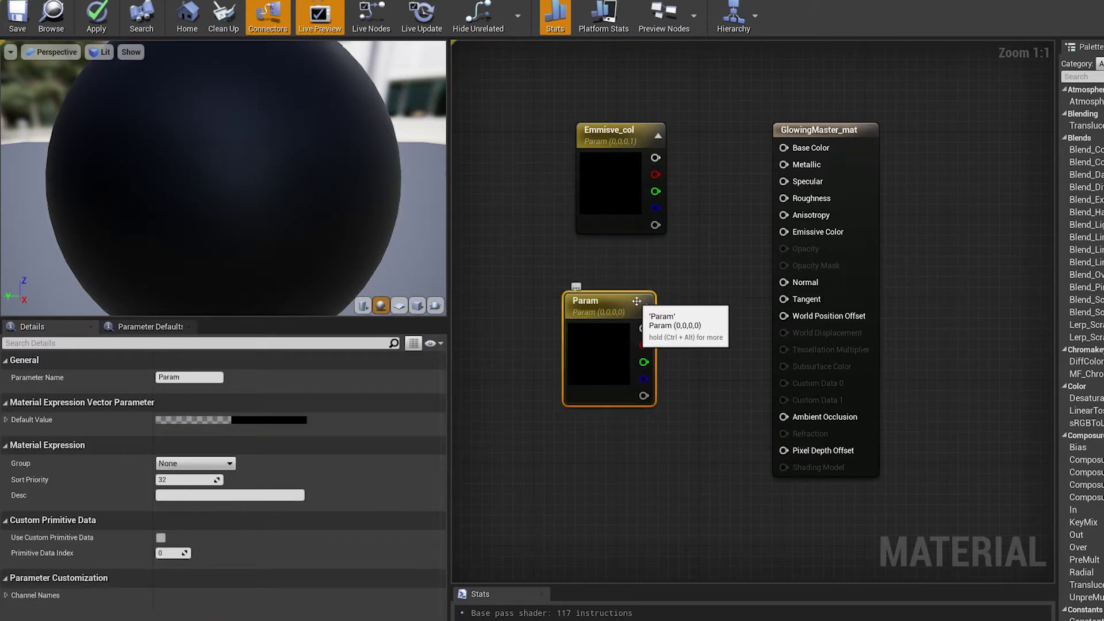
key("Delete")
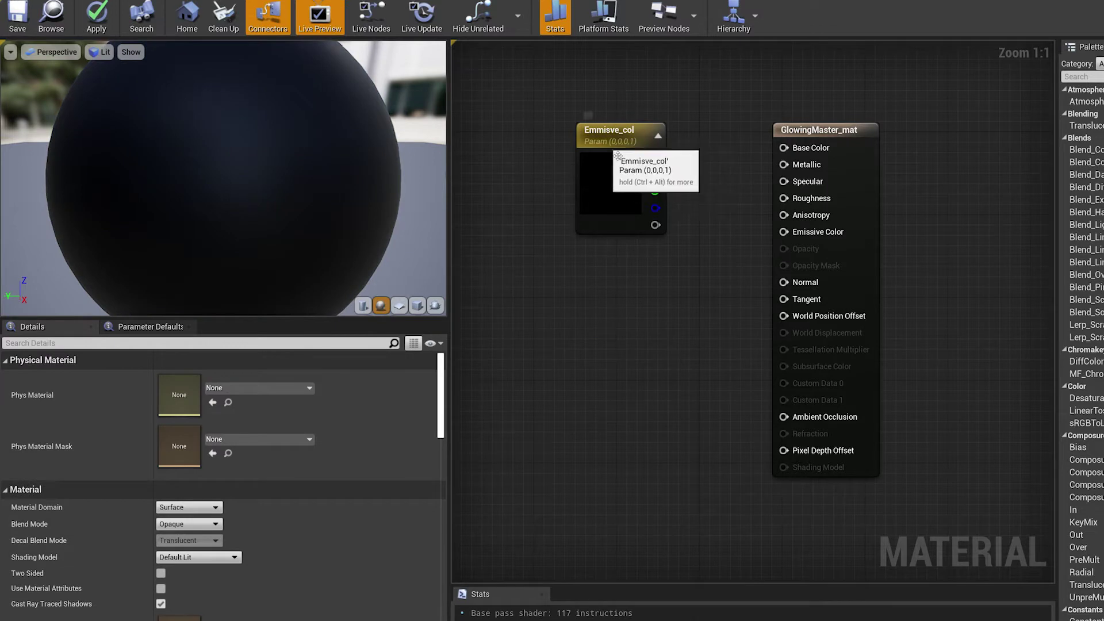
Connect the Emmisve_col output to the material's Emissive Color input and move the parameter node farther from the output node.
left_click_drag(656, 157, 783, 231)
left_click_drag(629, 145, 610, 119)
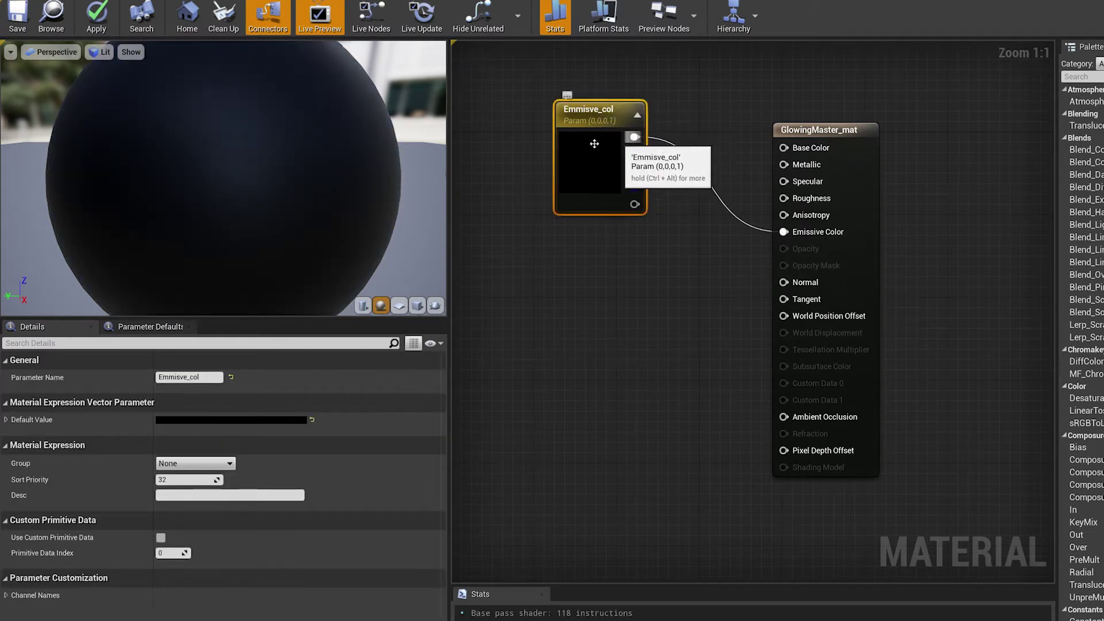
left_click(585, 285)
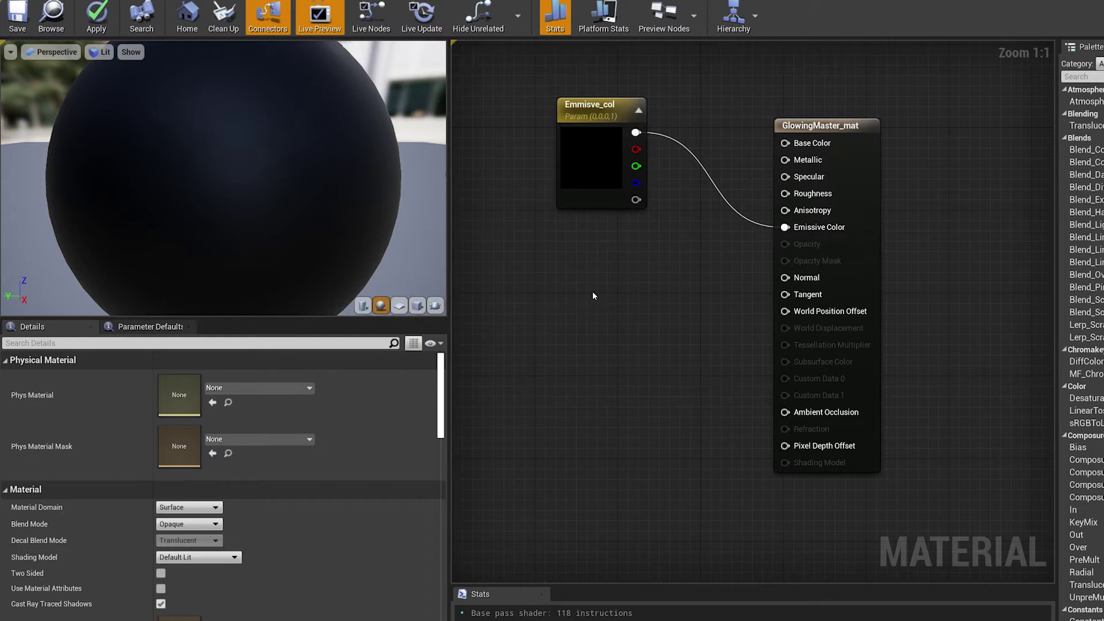
Add a scalar parameter named EmissiveStrength and place it below the Emmisve_col node.
key("s")
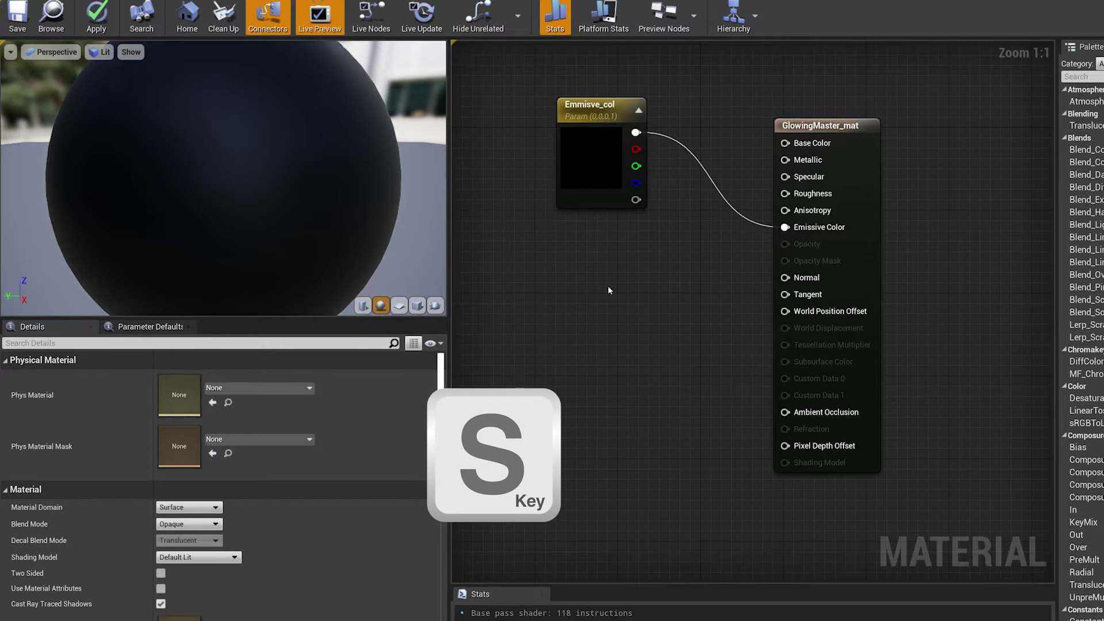
left_click(608, 291)
type("sssssssss")
key("BackSpace")
key("BackSpace")
key("BackSpace")
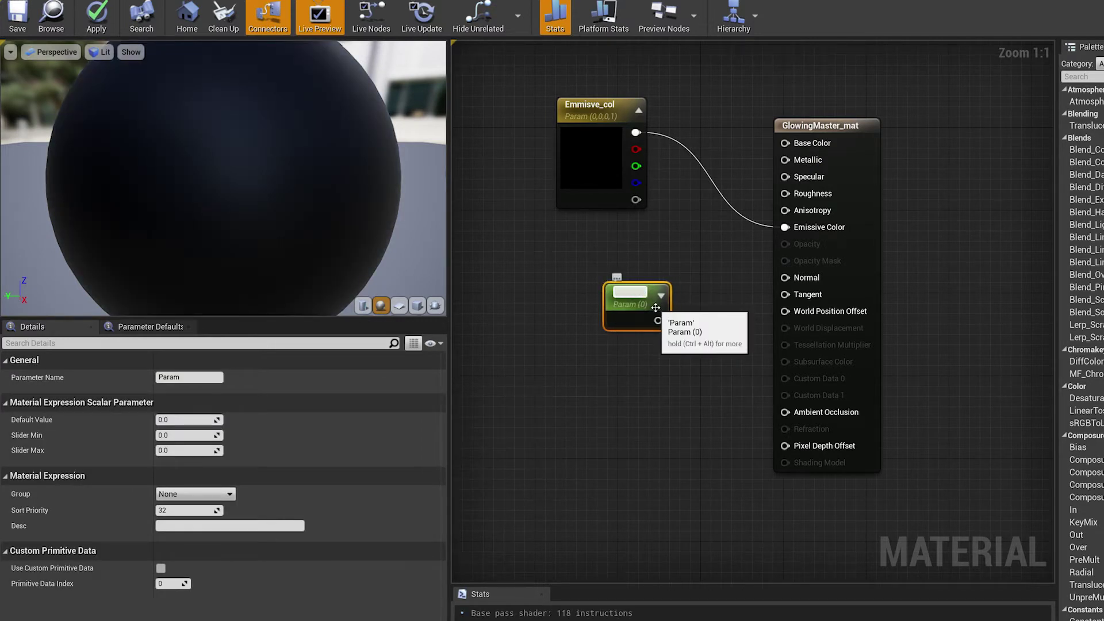
type("EmissiveStre")
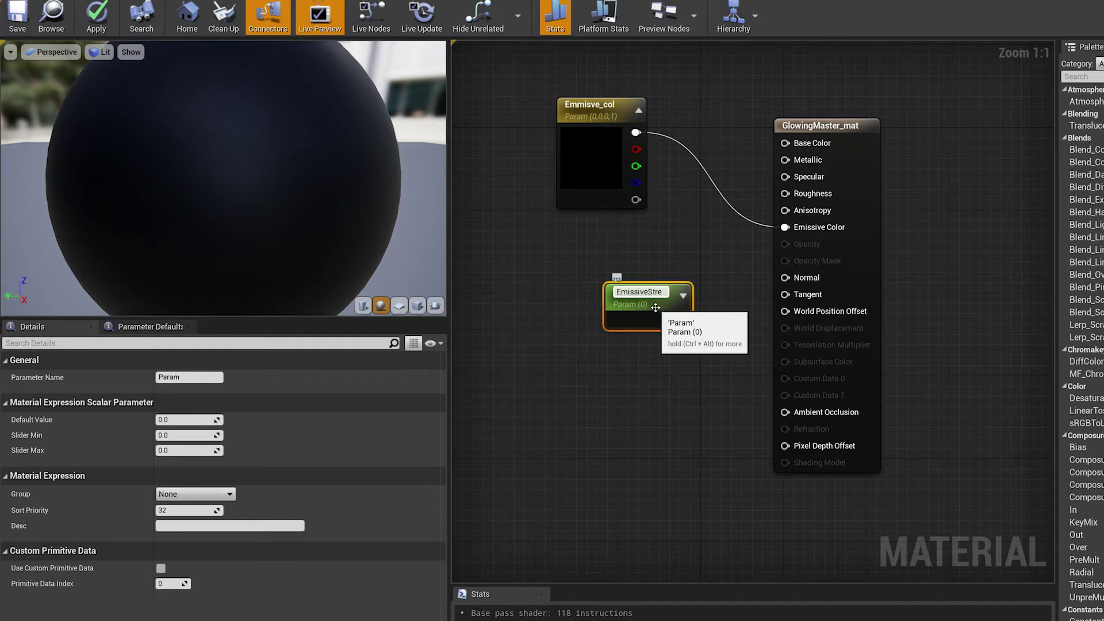
key("BackSpace")
key("BackSpace")
key("BackSpace")
type("ngth")
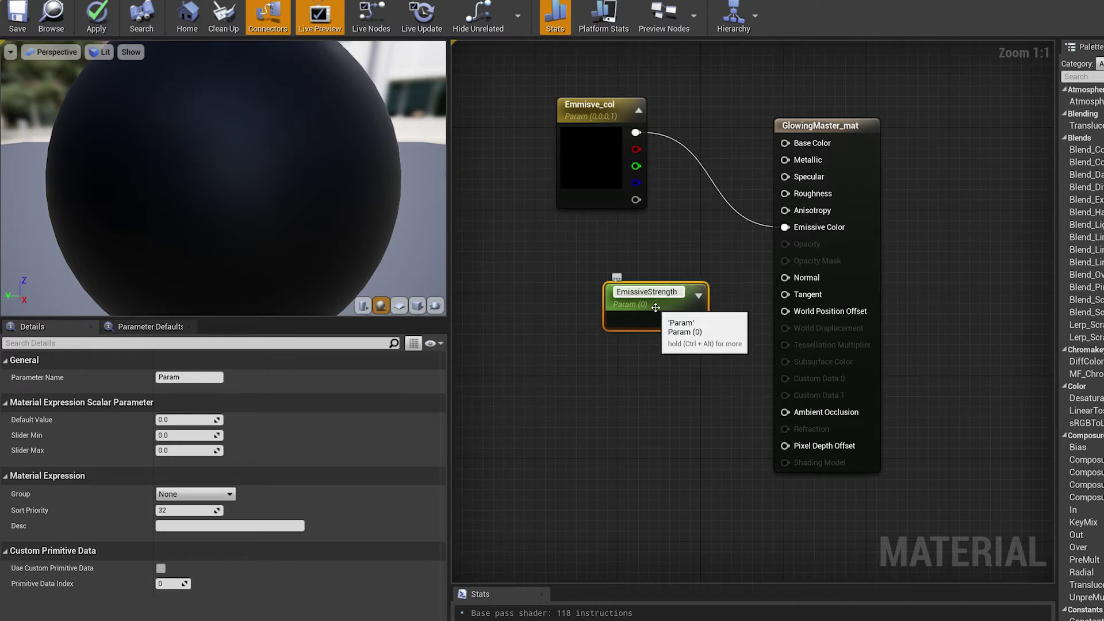
key("Return")
left_click_drag(642, 285, 594, 276)
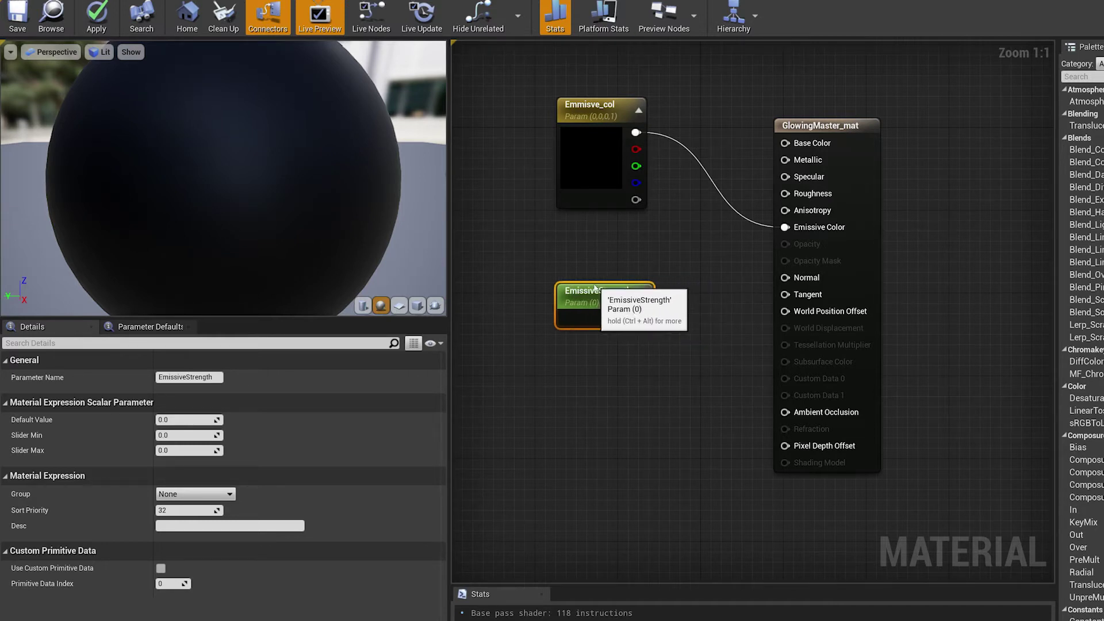
right_click_drag(537, 362, 536, 365)
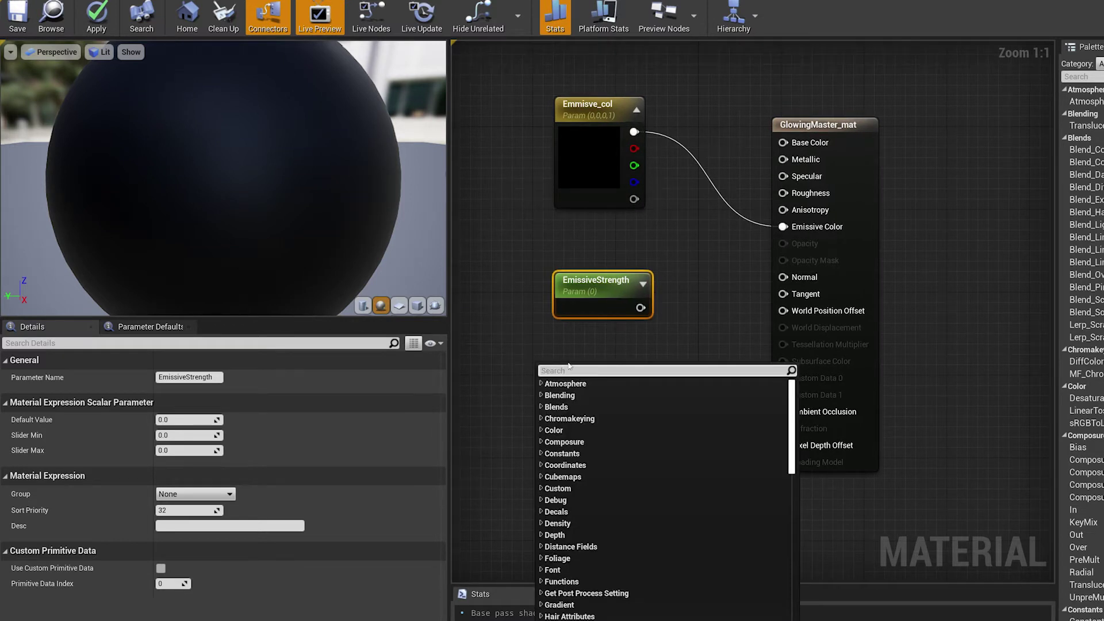
type("sca")
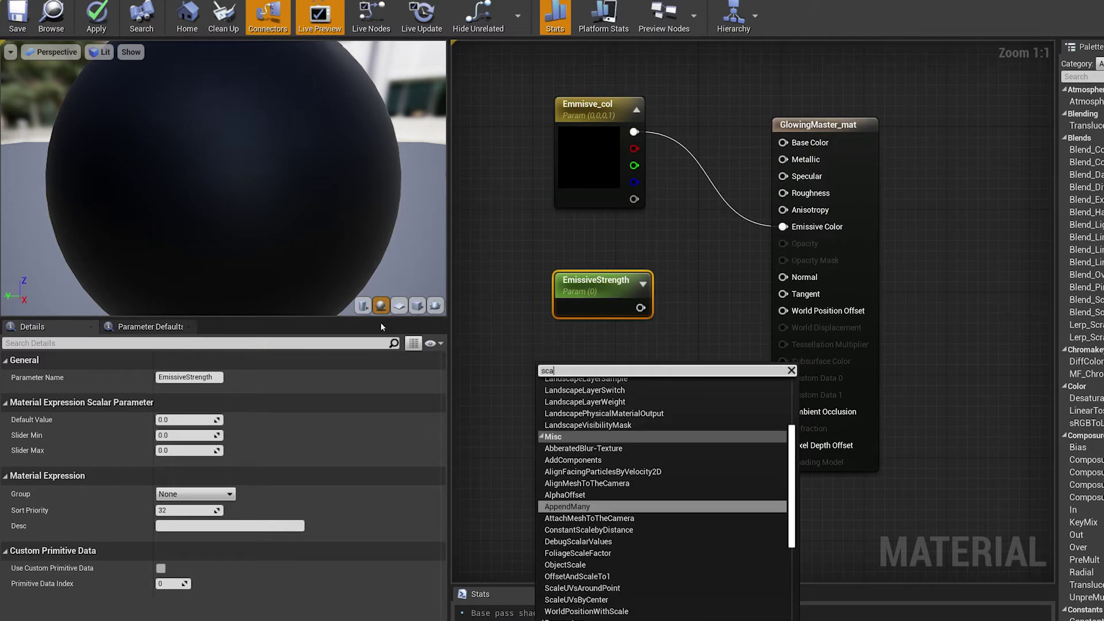
type("lar")
left_click(561, 341)
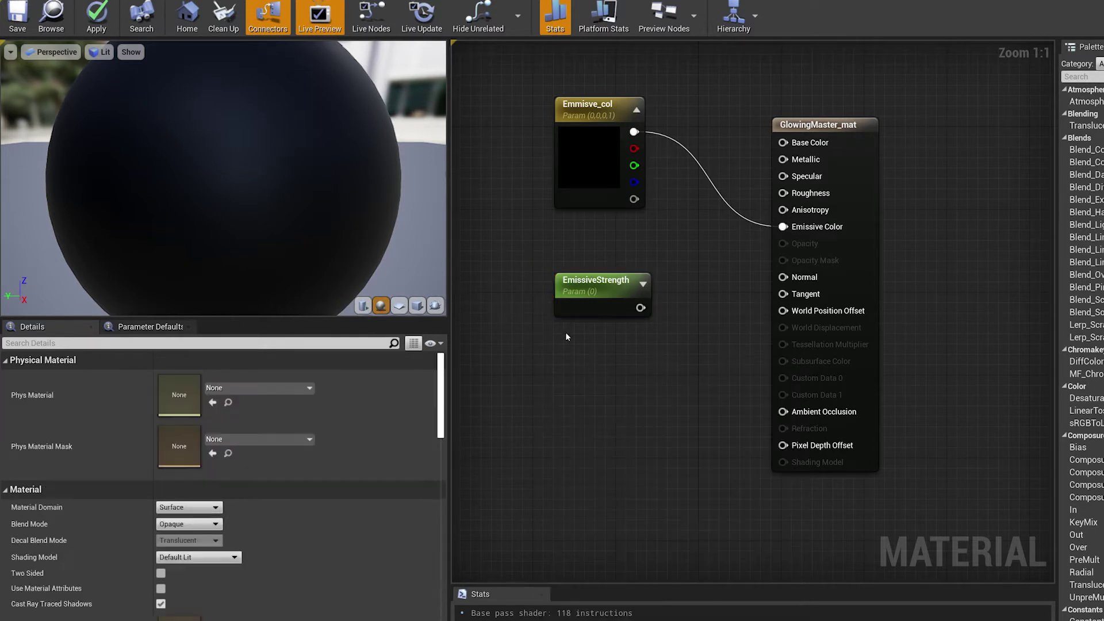
Add a Multiply node between the parameters and the material output, and space the Emmisve_col and EmissiveStrength nodes away from it.
left_click_drag(586, 286, 567, 316)
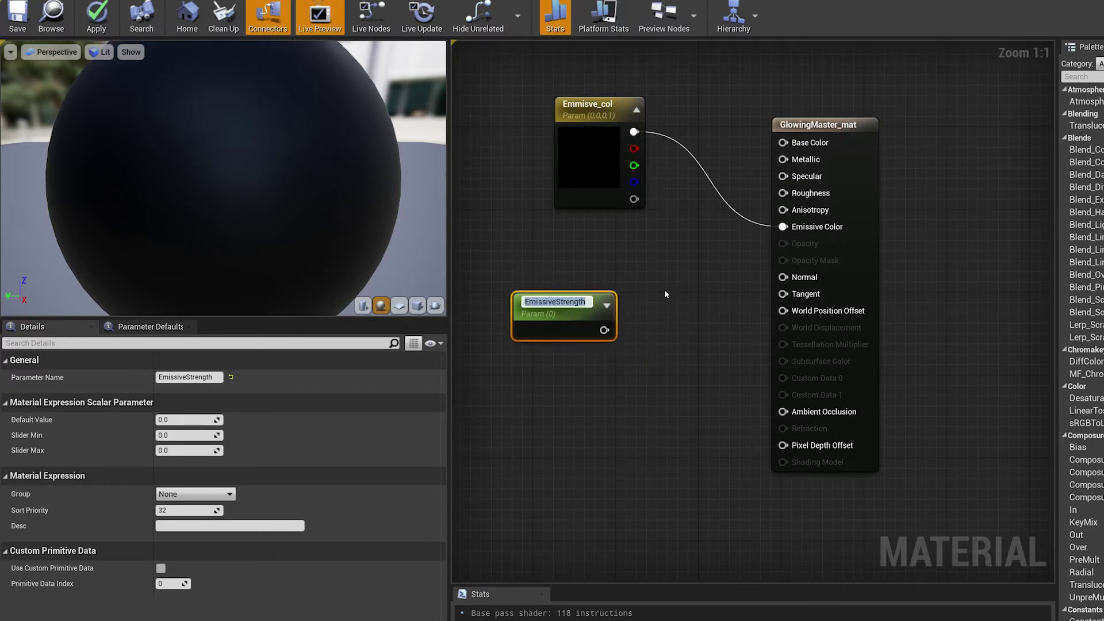
left_click(689, 296)
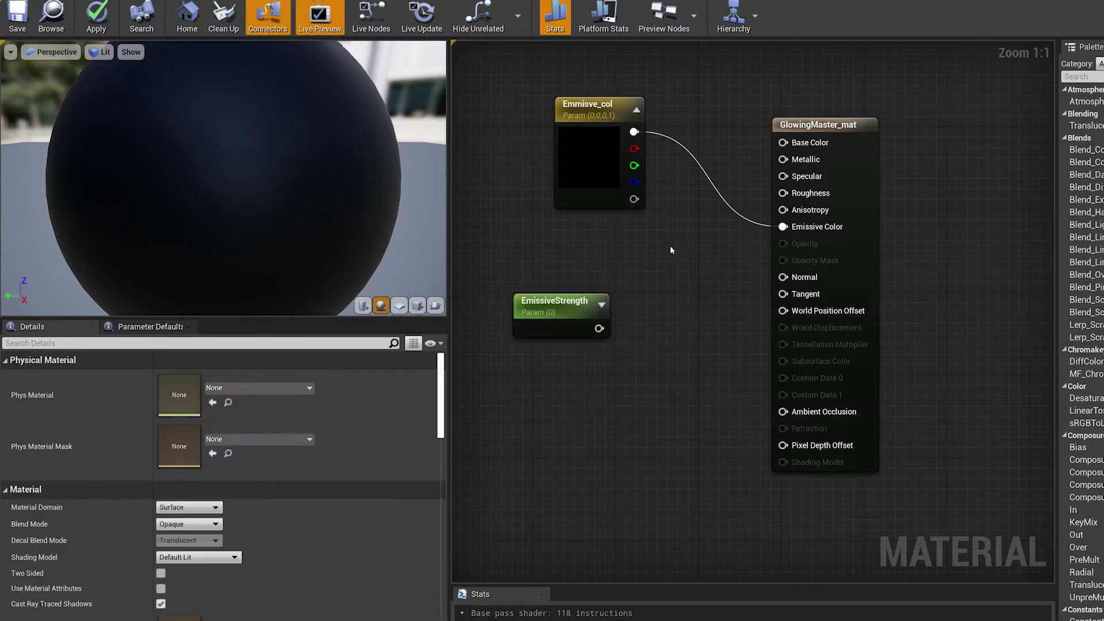
left_click(675, 288)
left_click_drag(710, 296, 692, 251)
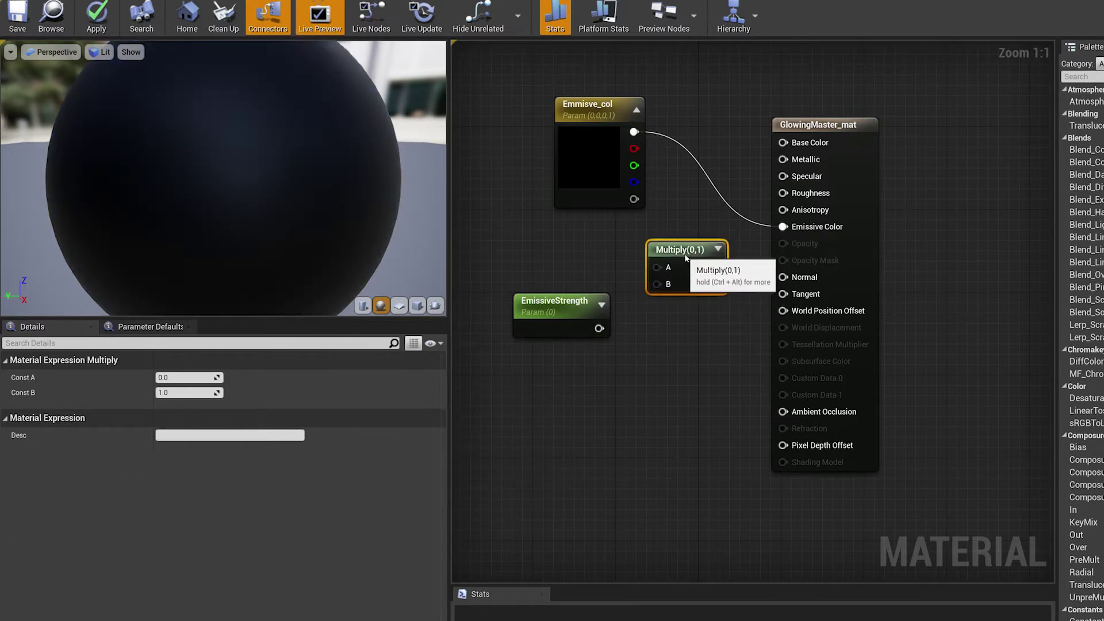
left_click_drag(598, 111, 523, 99)
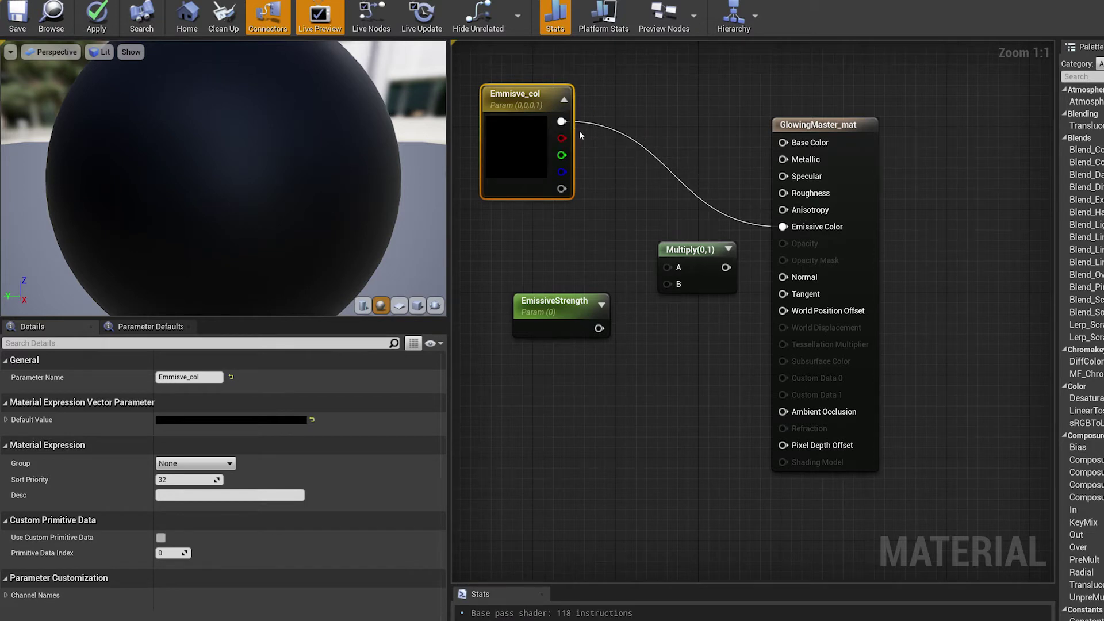
left_click_drag(563, 299, 552, 319)
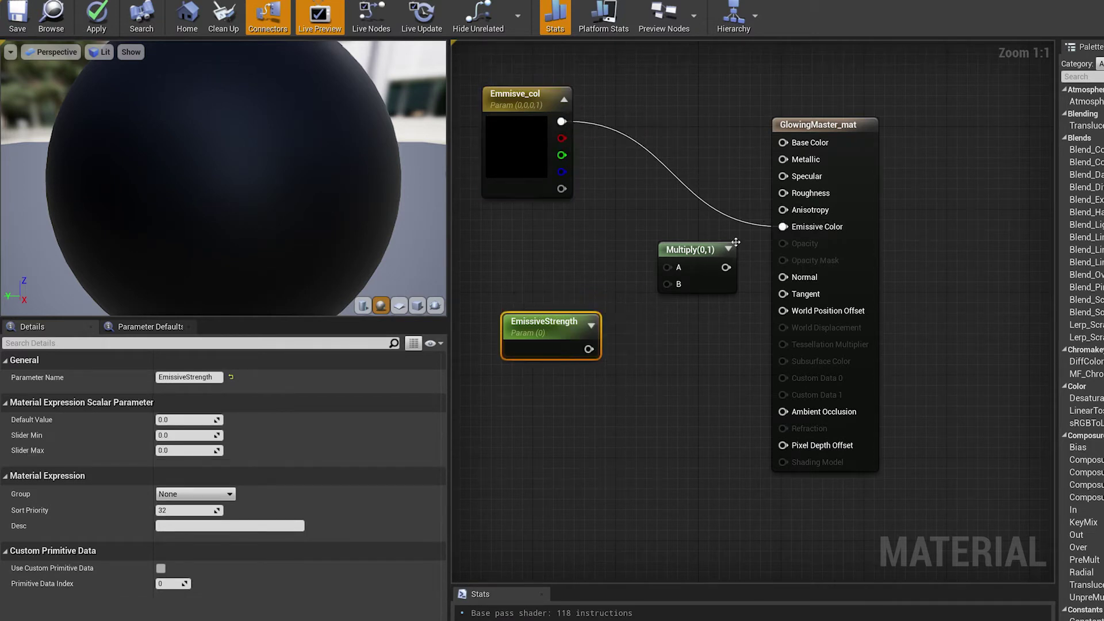
Connect the Emmisve_col output to the Multiply node's A input.
left_click_drag(783, 226, 663, 264)
left_click_drag(561, 121, 667, 267)
left_click(711, 207)
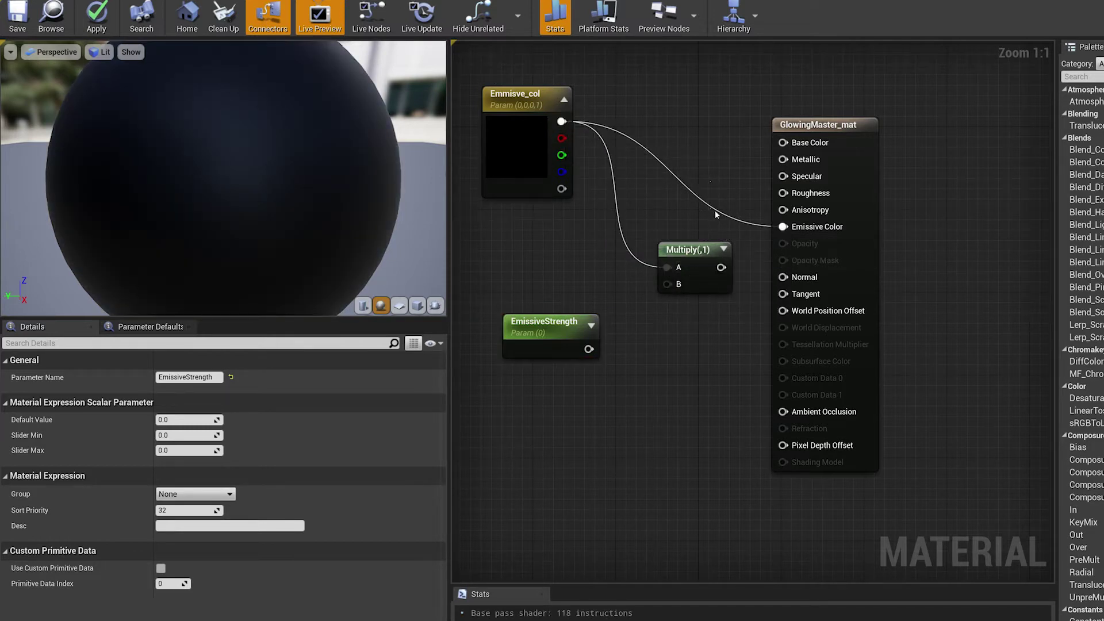
Break the link between the Emmisve_col node and the material's Emissive Color input.
right_click(793, 229)
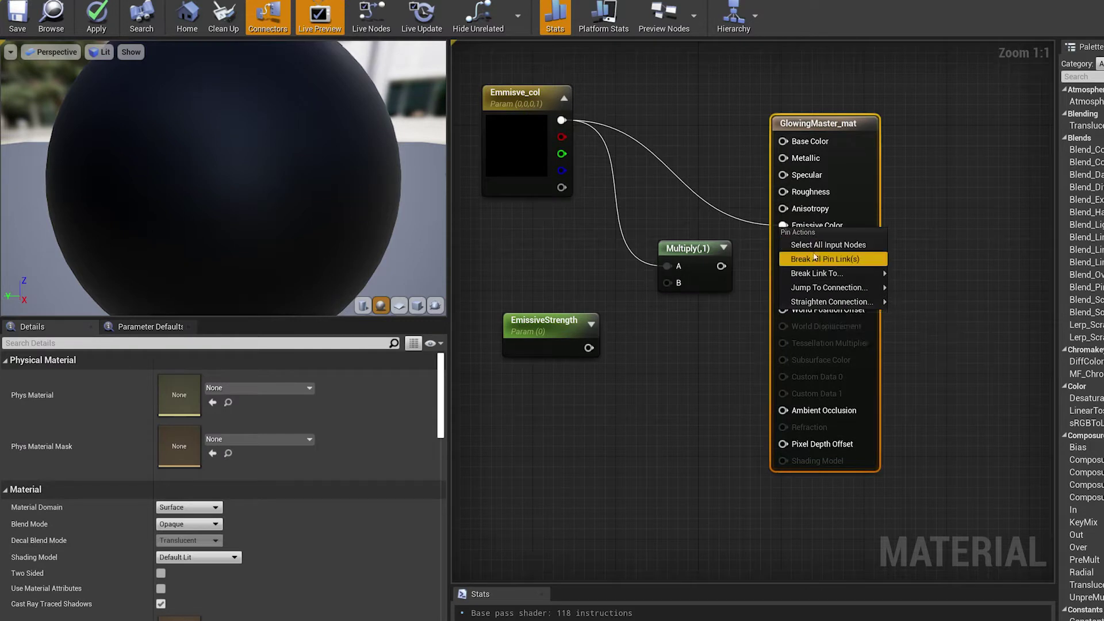
mouse_move(817, 275)
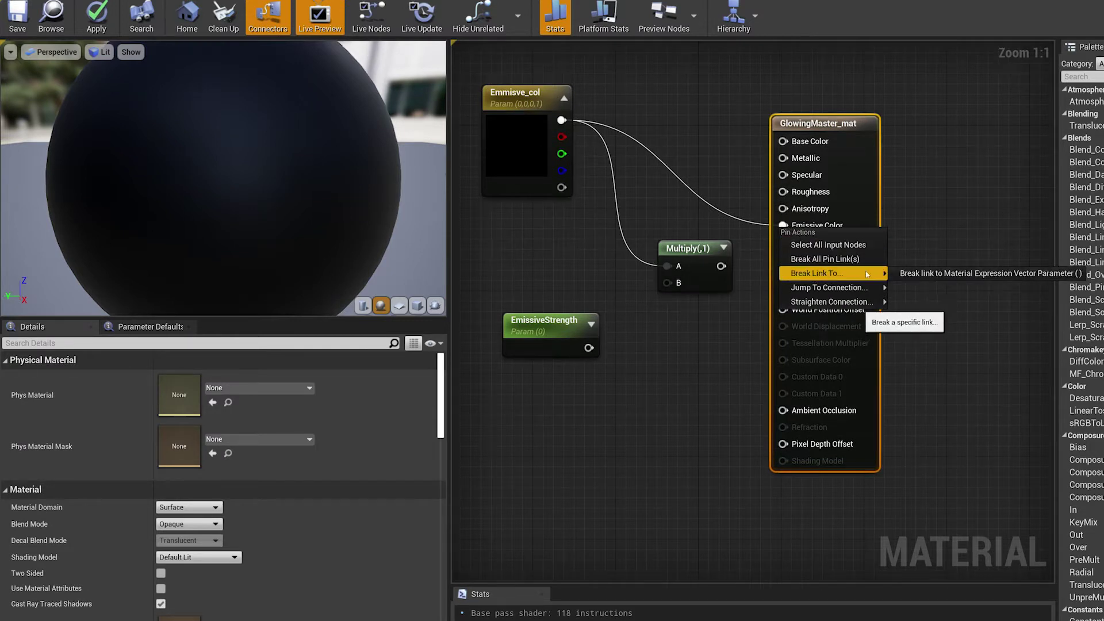
left_click(931, 273)
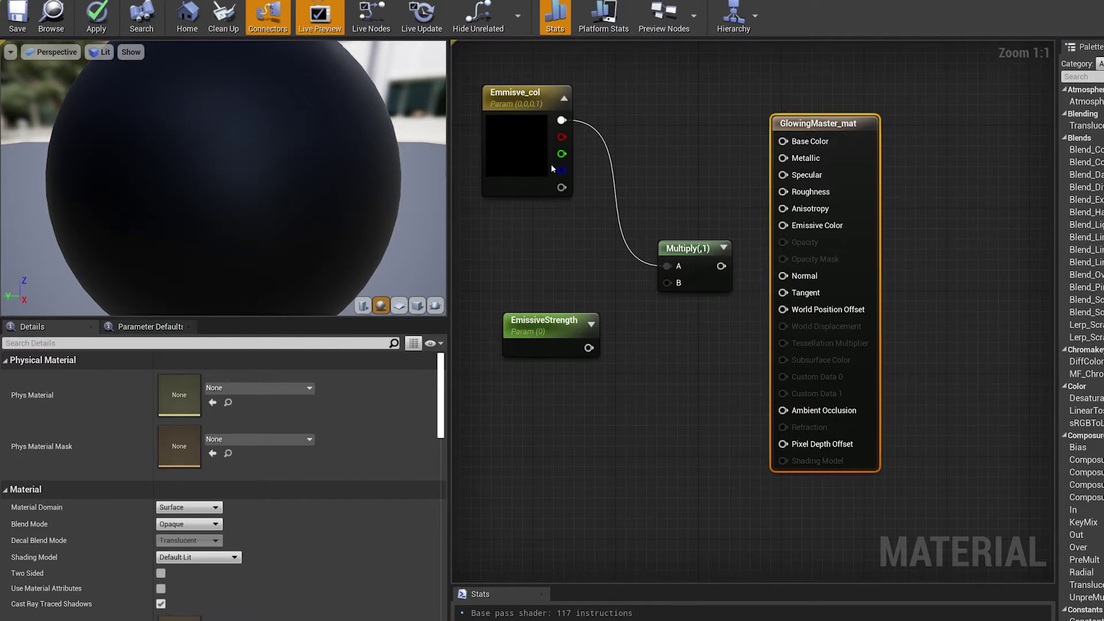
Connect EmissiveStrength to the Multiply node's B input and the Multiply output to the material's Emissive Color.
left_click_drag(589, 348, 664, 258)
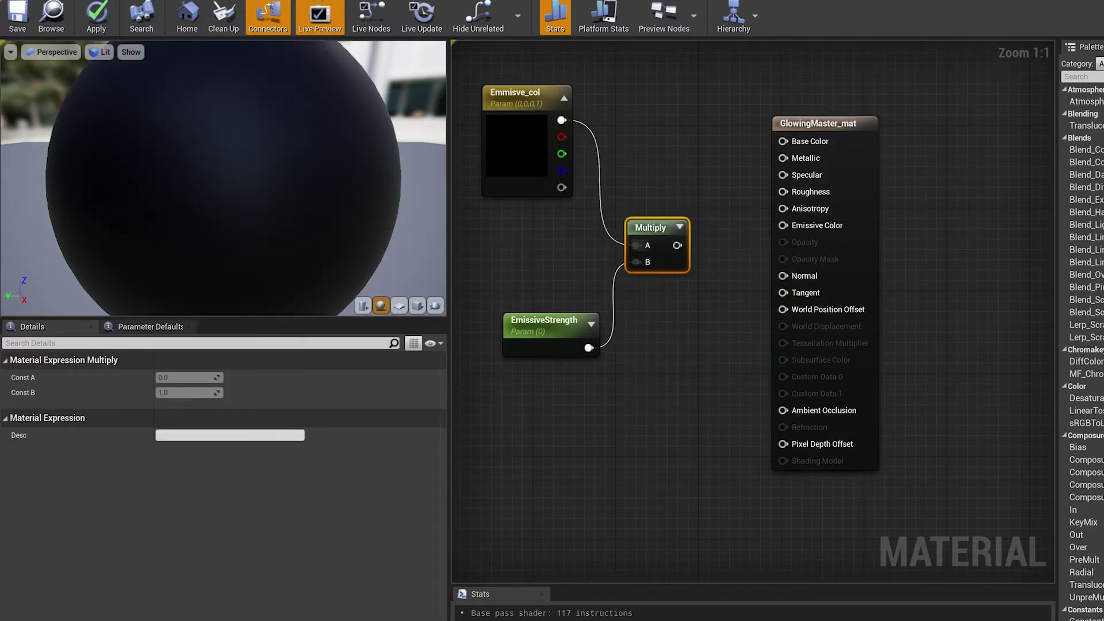
left_click_drag(677, 245, 783, 226)
Tidy the positions of the Emmisve_col, EmissiveStrength and Multiply nodes and save the material.
left_click_drag(552, 348, 542, 327)
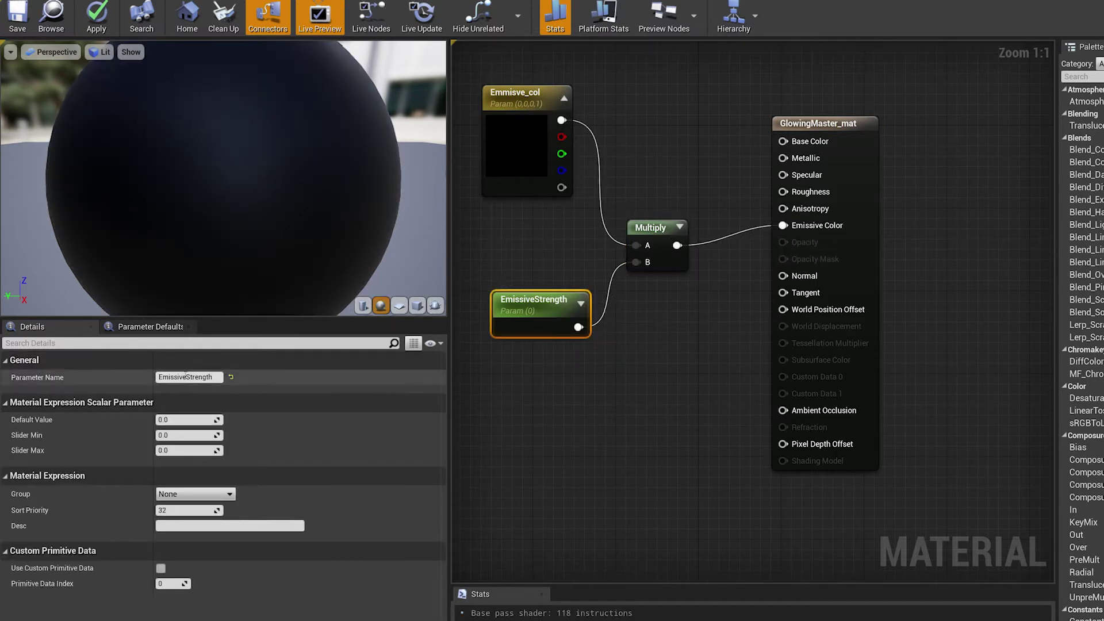
left_click_drag(493, 78, 524, 78)
left_click_drag(539, 304, 548, 325)
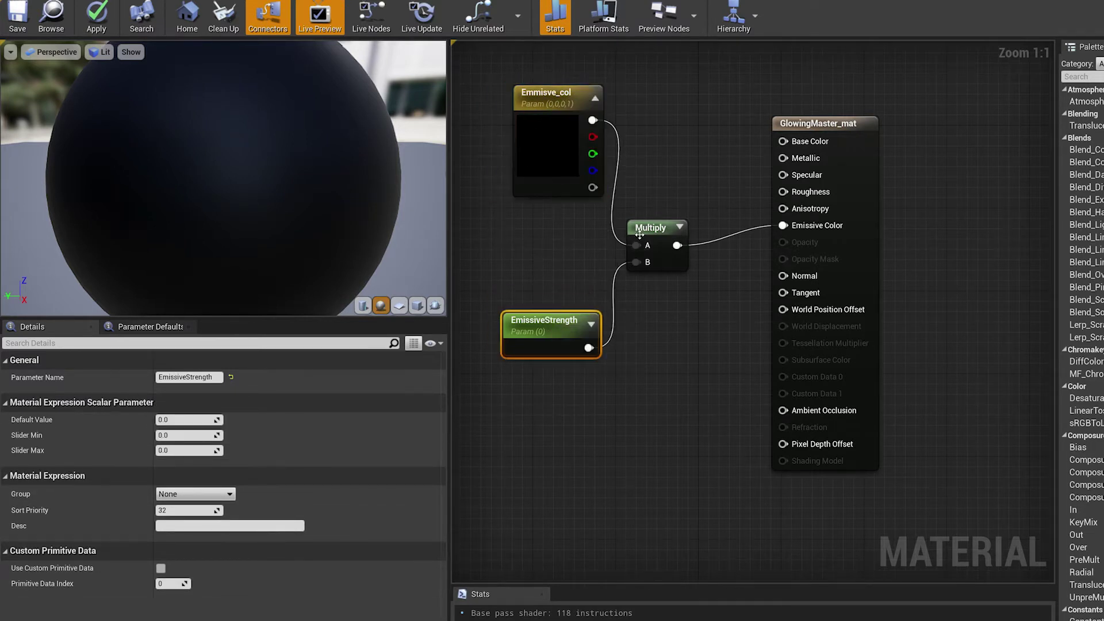
left_click_drag(650, 228, 661, 227)
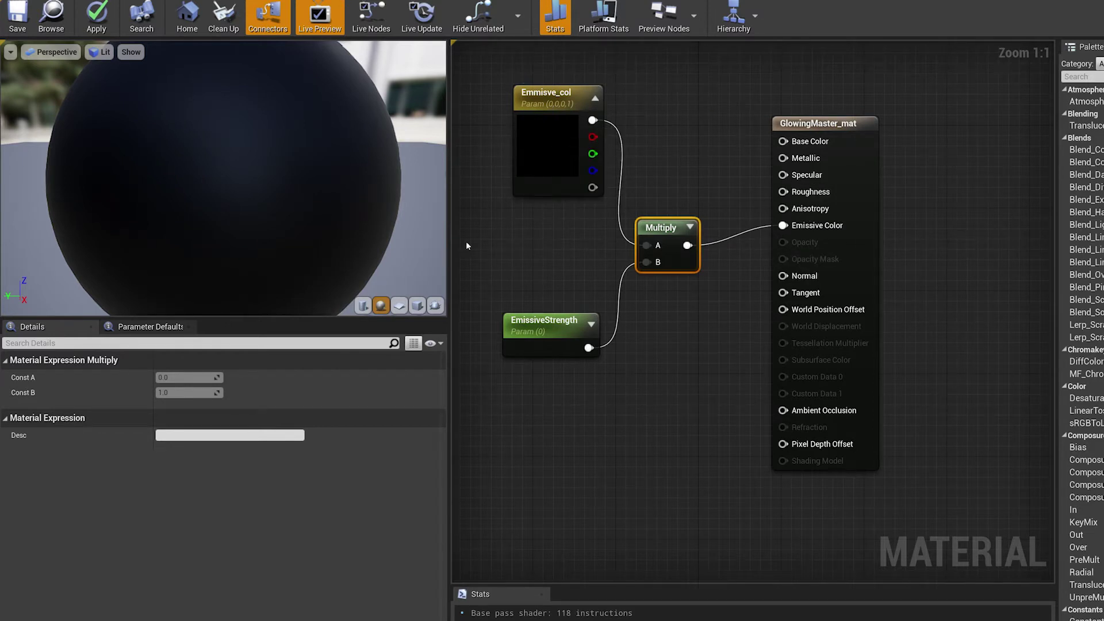
left_click(17, 26)
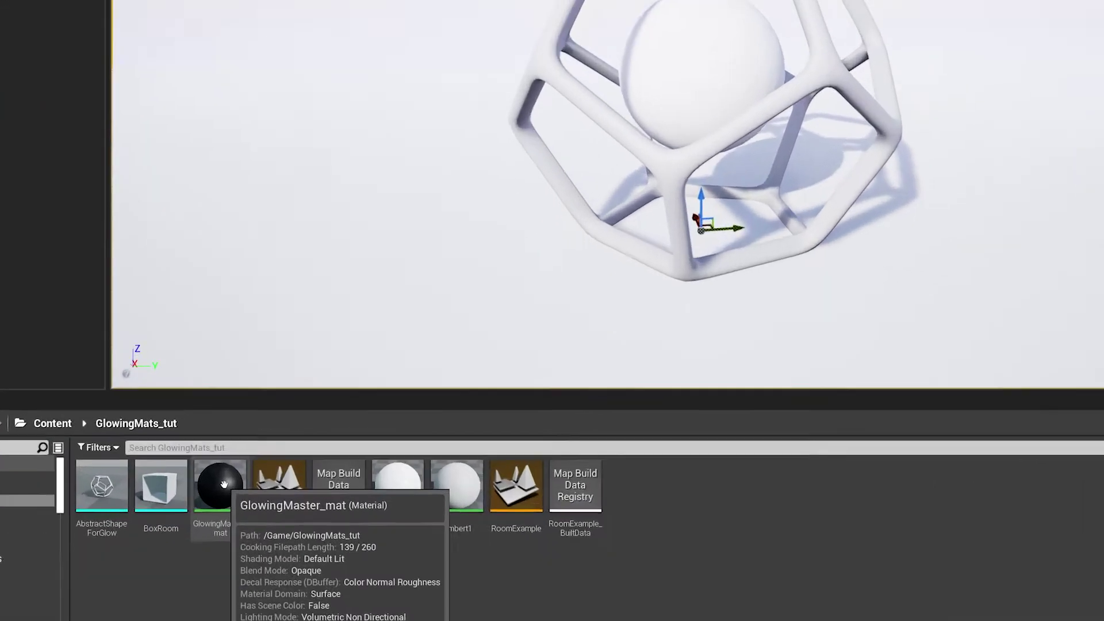
Create a material instance of GlowingMaster_mat named BLUEGlow_mat.
right_click(243, 467)
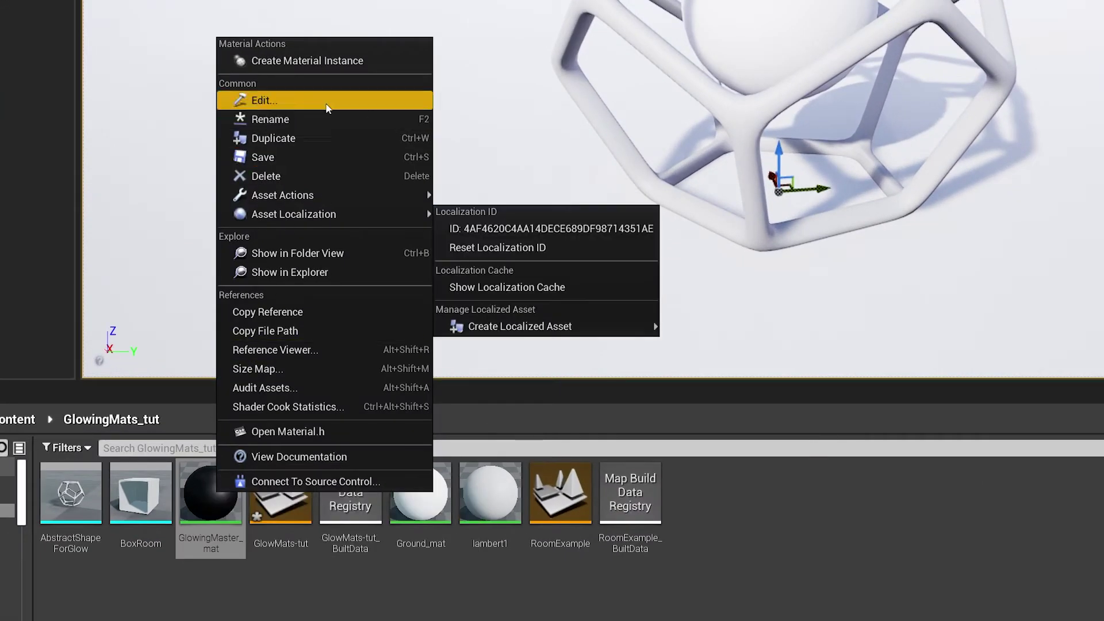
left_click(311, 60)
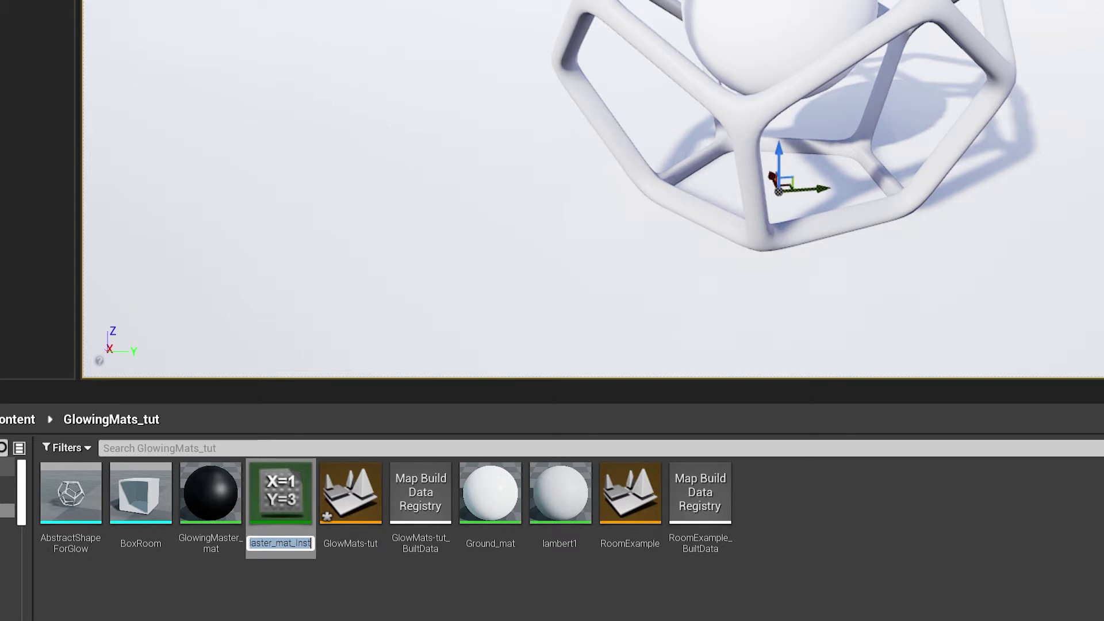
type("BLUE")
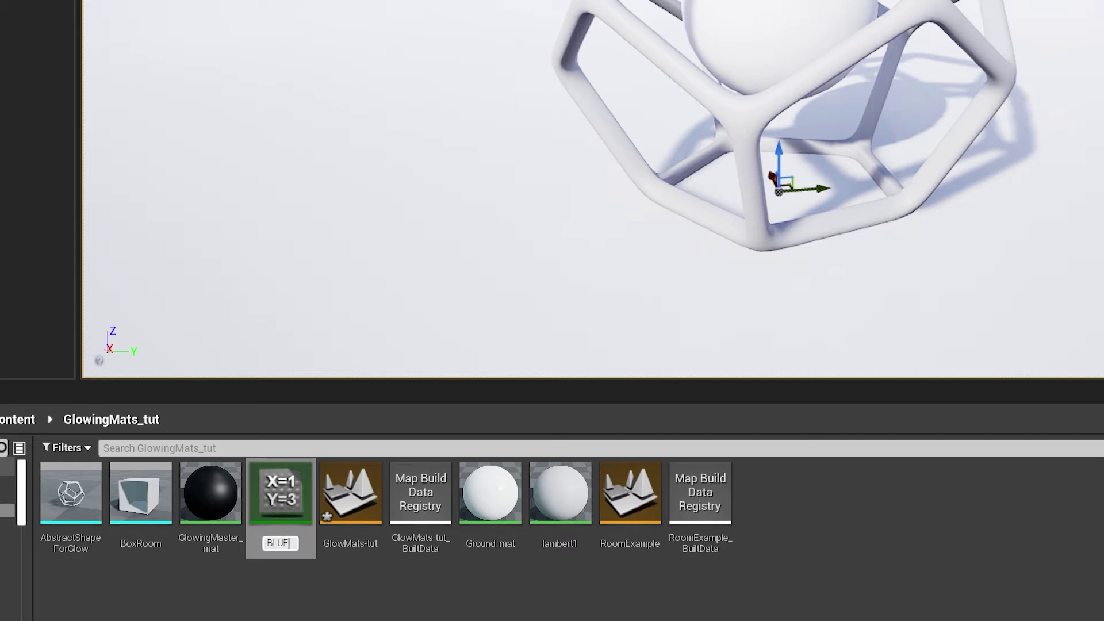
type("Glow_ma")
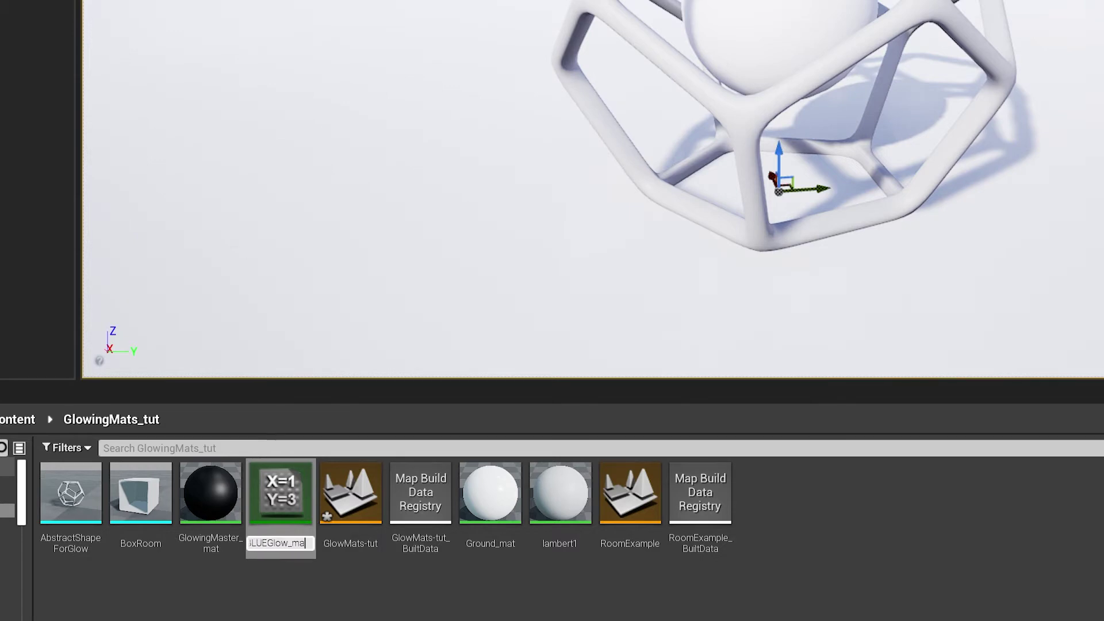
type("t")
key("Return")
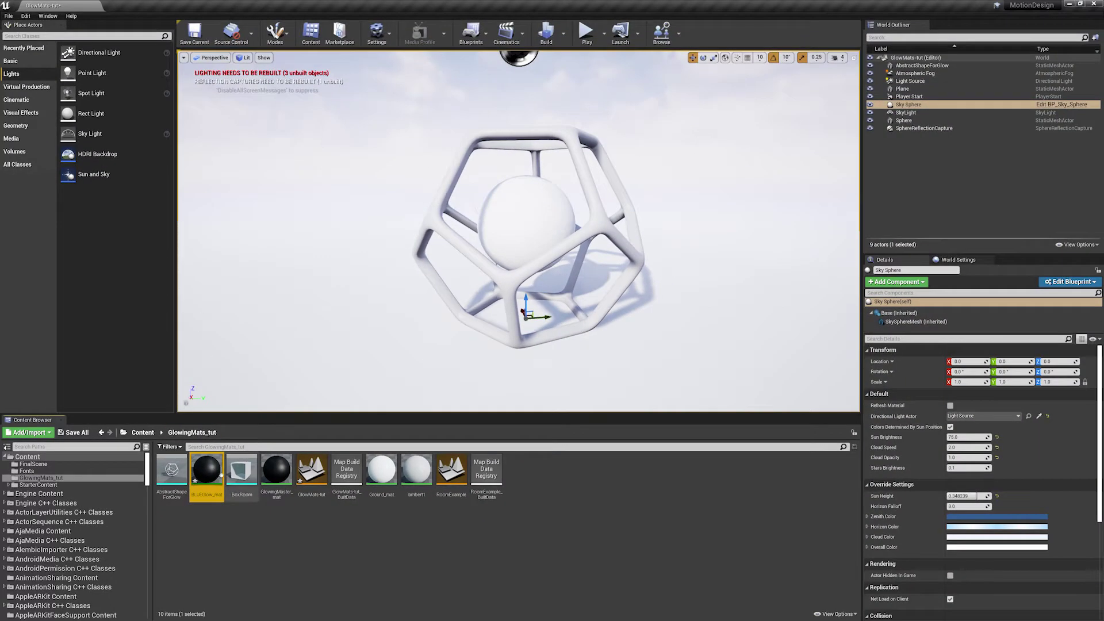
Open BLUEGlow_mat, enable its EmissiveStrength and Emmisve_col overrides, and set EmissiveStrength to 3.0.
double_click(207, 470)
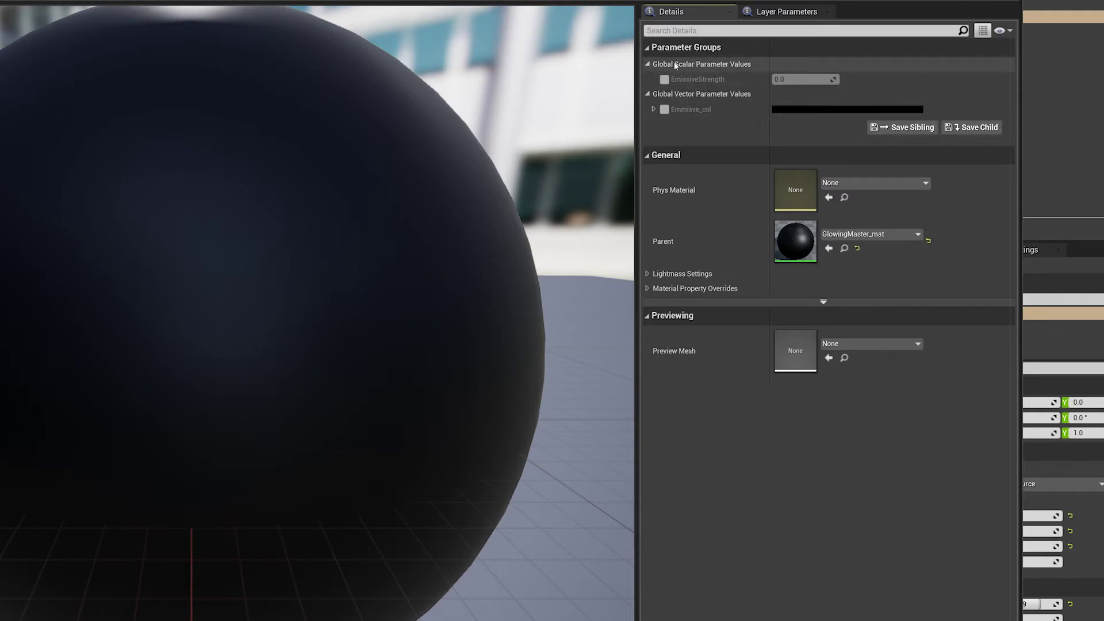
left_click(665, 79)
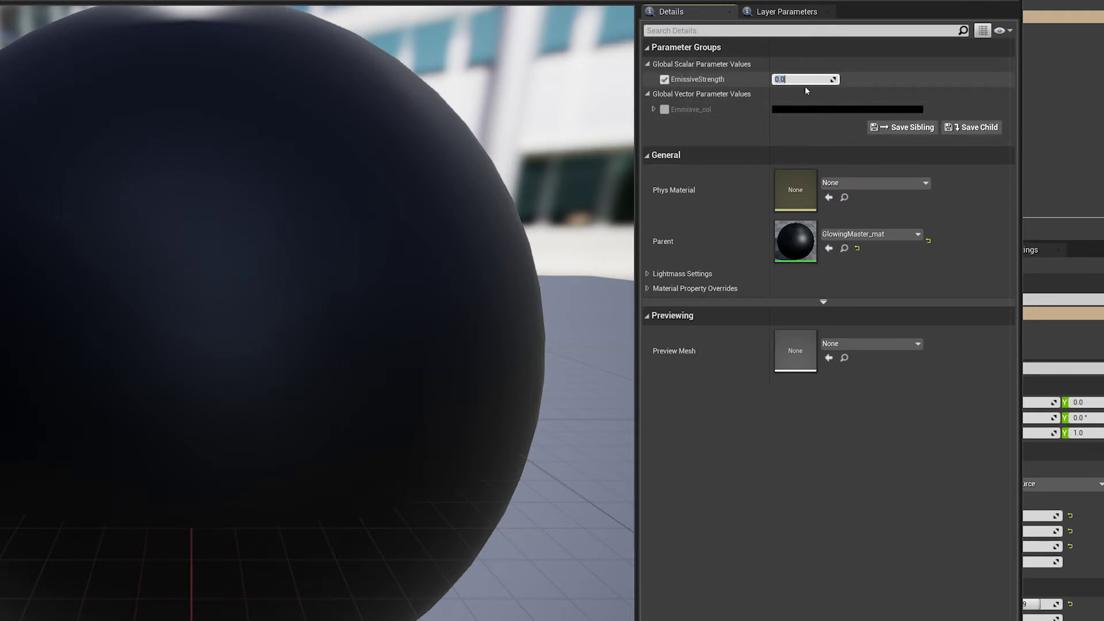
left_click(665, 109)
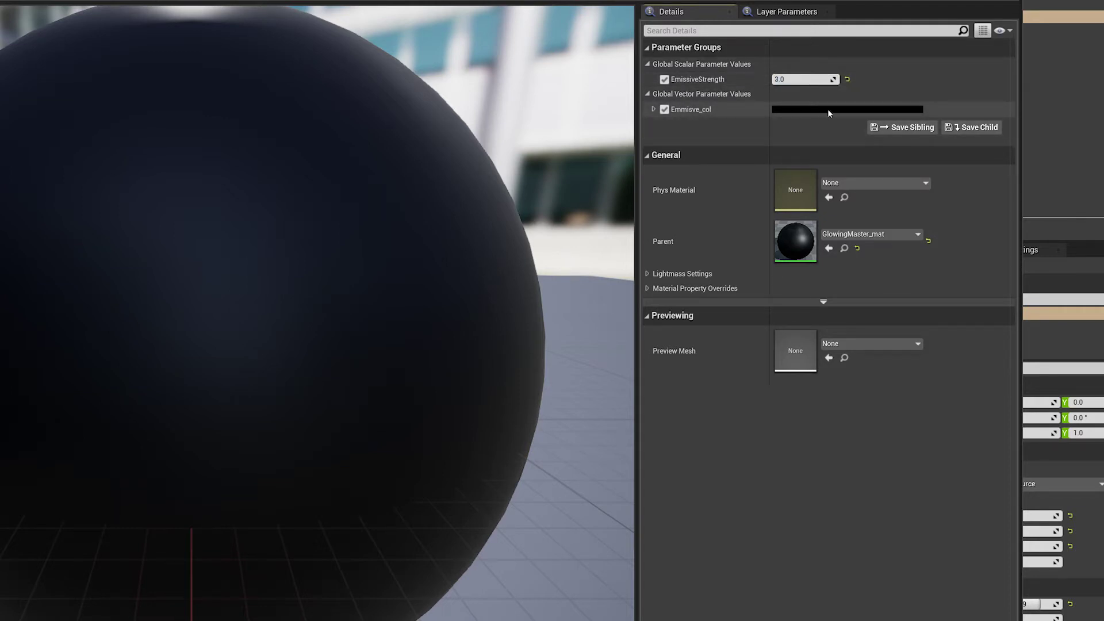
Set BLUEGlow_mat's Emmisve_col to a fully bright, saturated blue, about hex sRGB 0012FF.
left_click(828, 110)
left_click(882, 166)
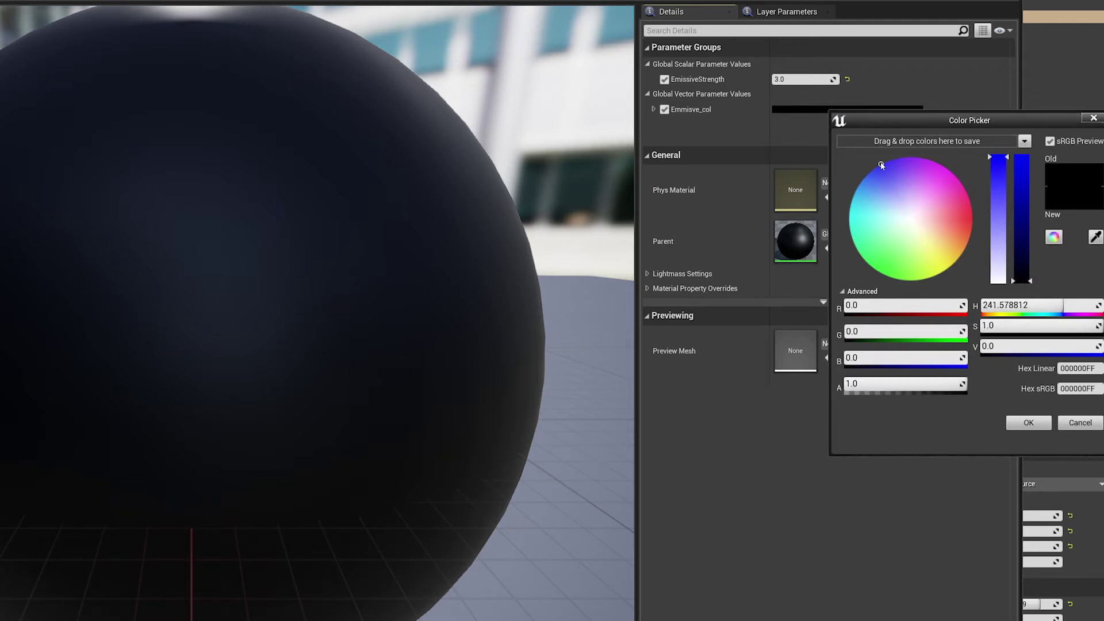
left_click_drag(1021, 182, 1024, 150)
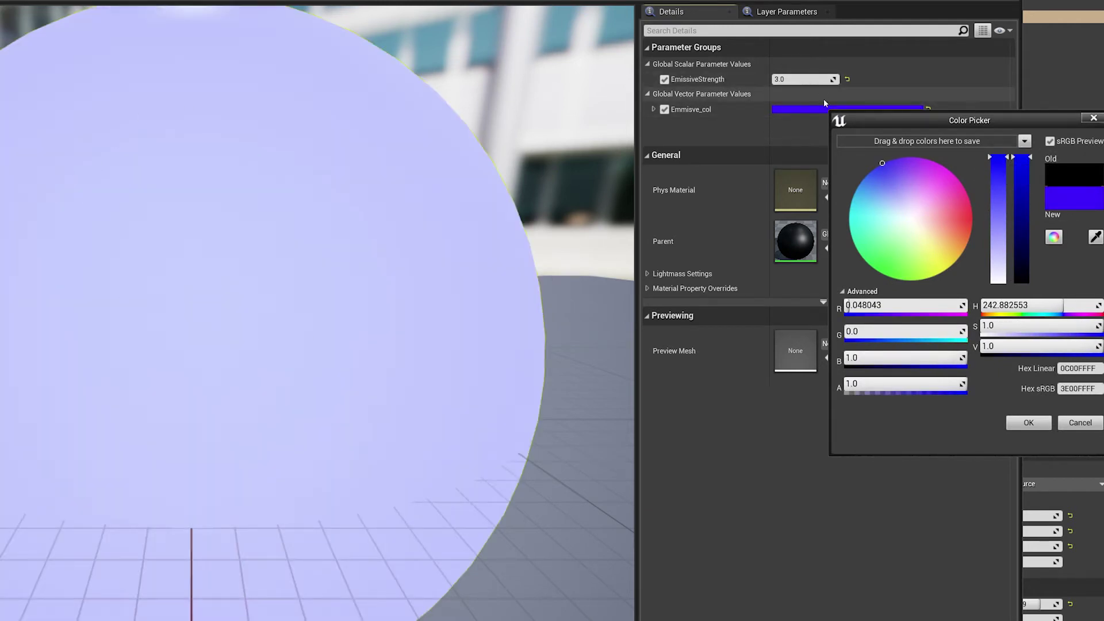
left_click(879, 165)
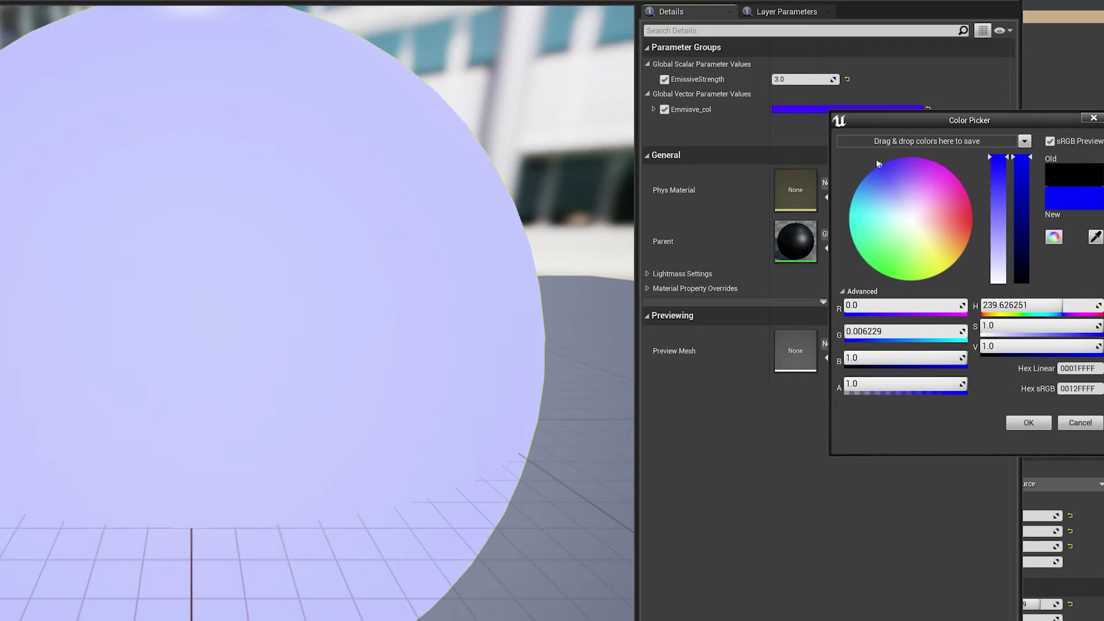
left_click(1022, 423)
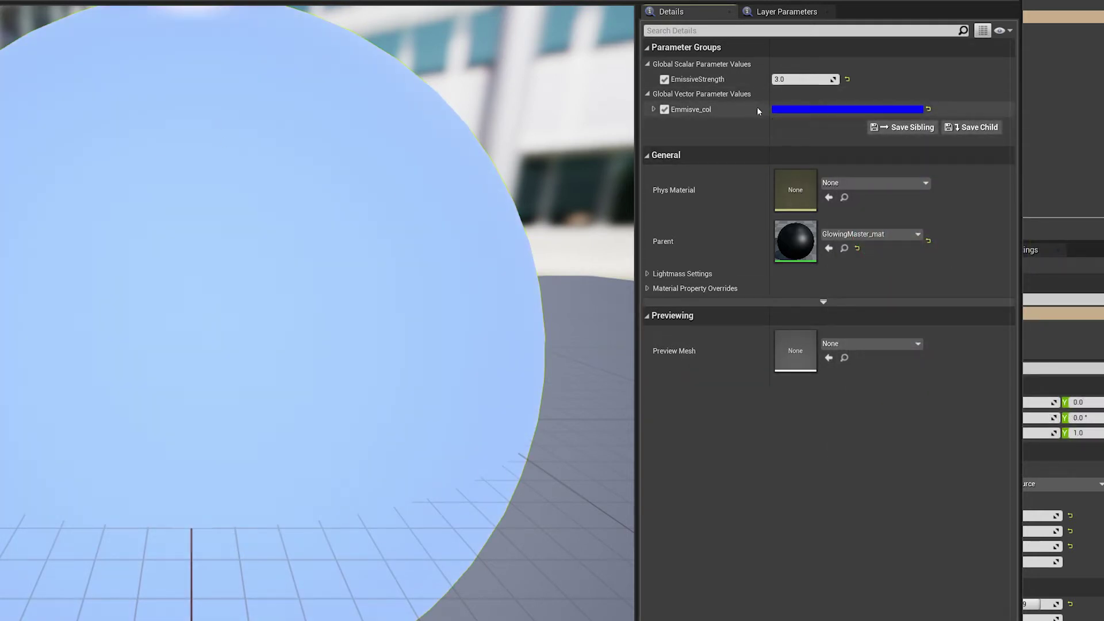
Try a stronger EmissiveStrength of about 4.8 on BLUEGlow_mat and set it back to 3.
left_click_drag(793, 79, 823, 73)
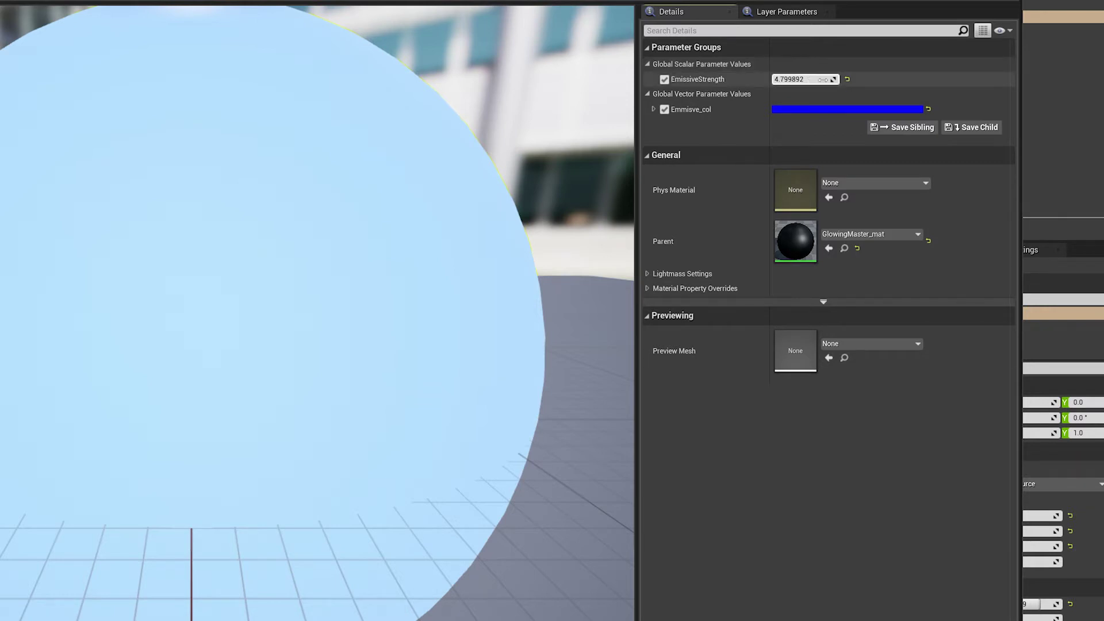
left_click(816, 80)
type("3")
key("Return")
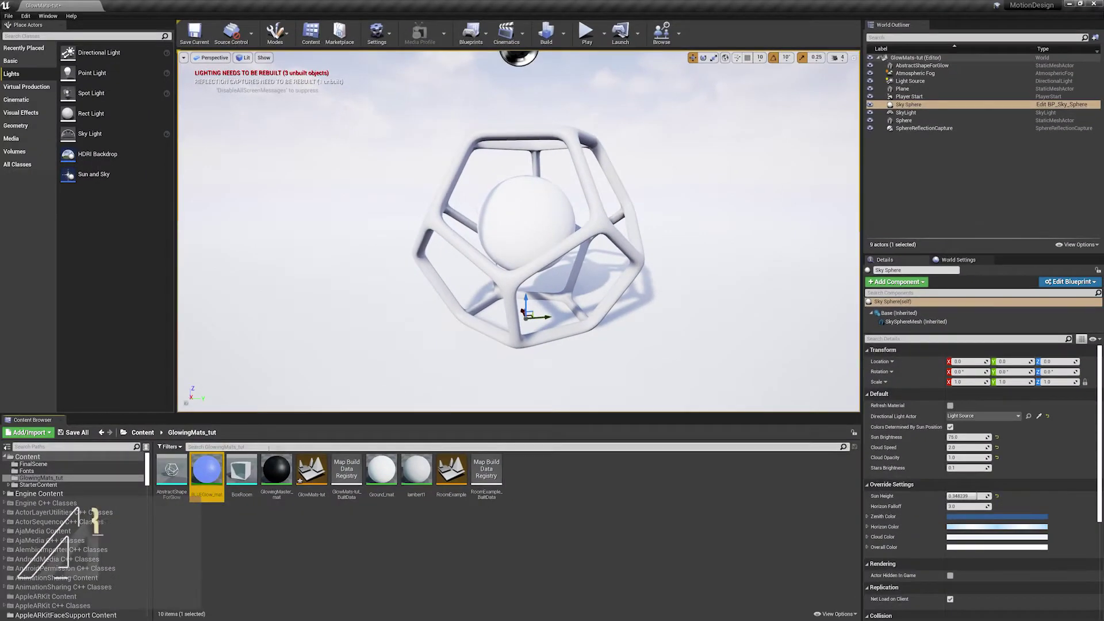
Create another material instance of GlowingMaster_mat and name it REDGlow_mat.
left_click(309, 524)
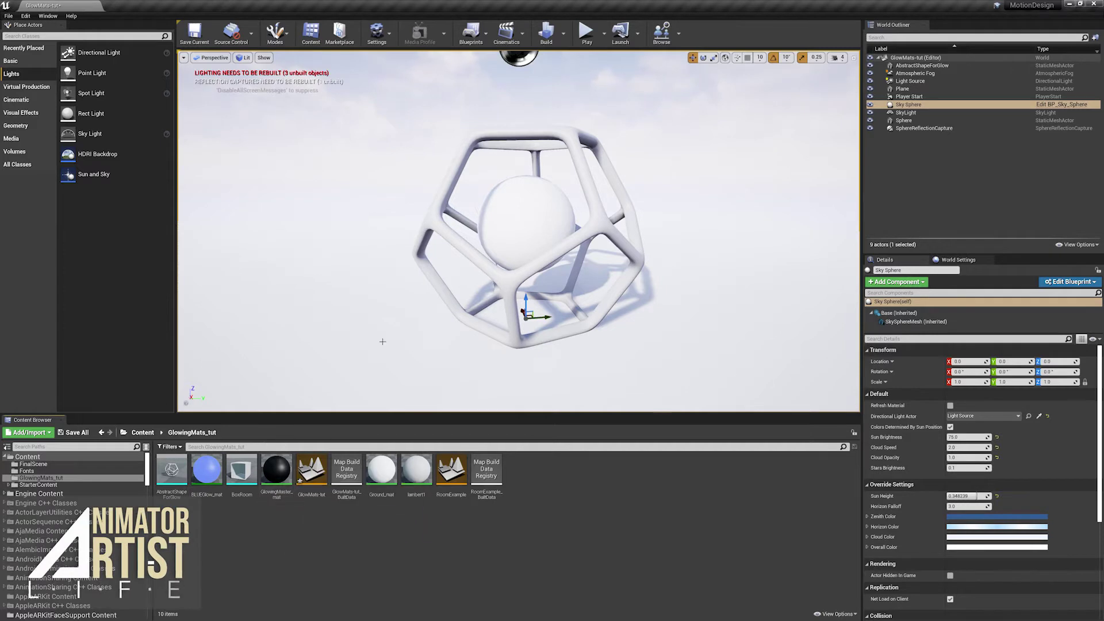
right_click(276, 470)
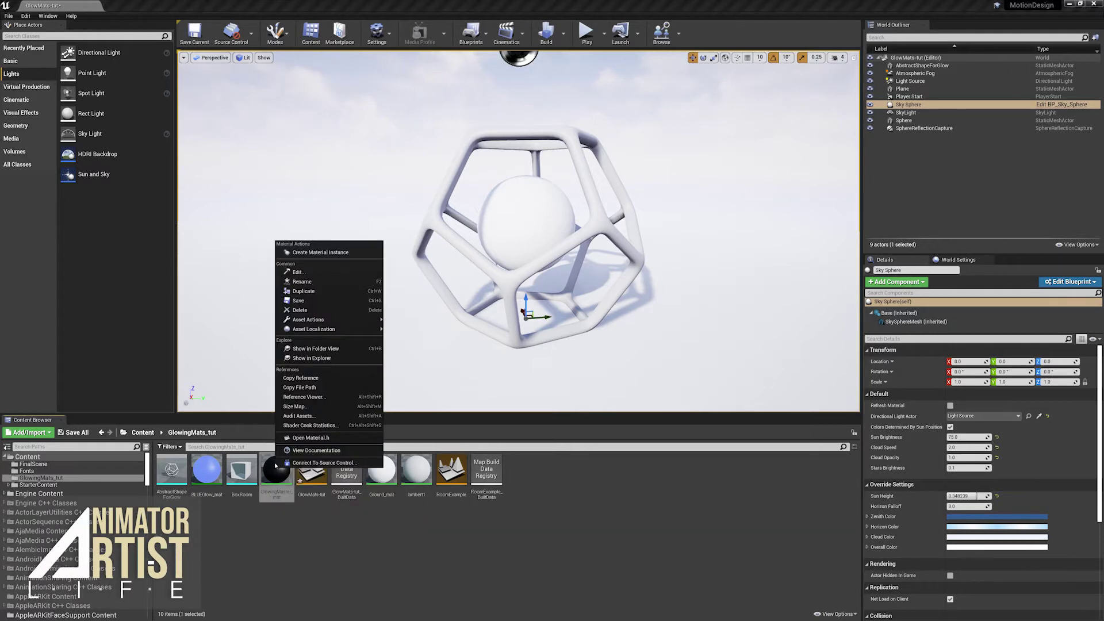
left_click(321, 252)
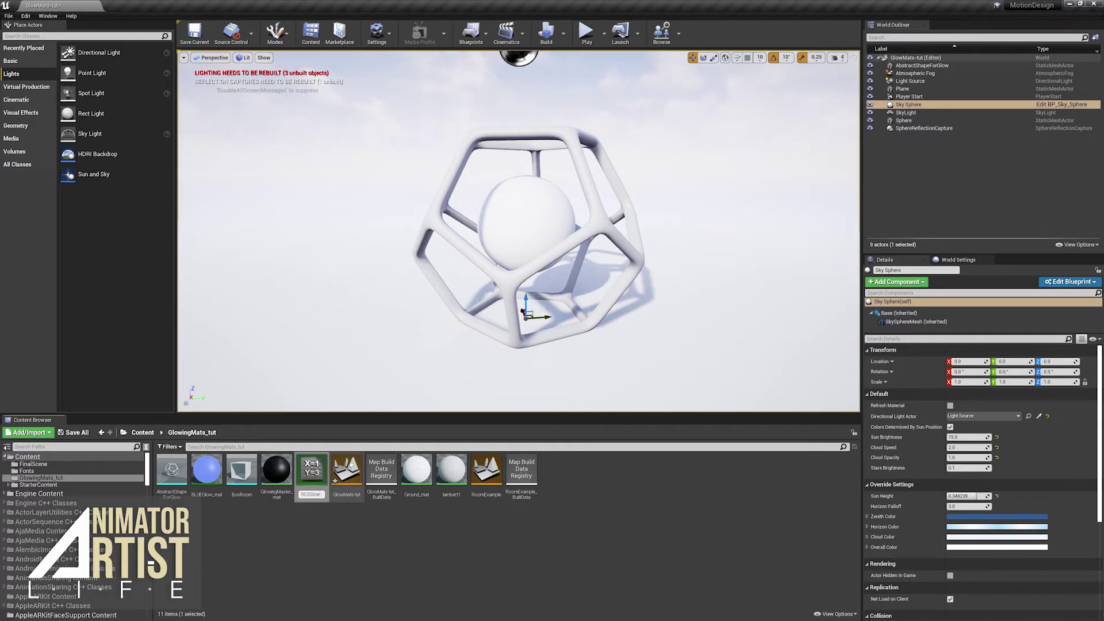
key("Return")
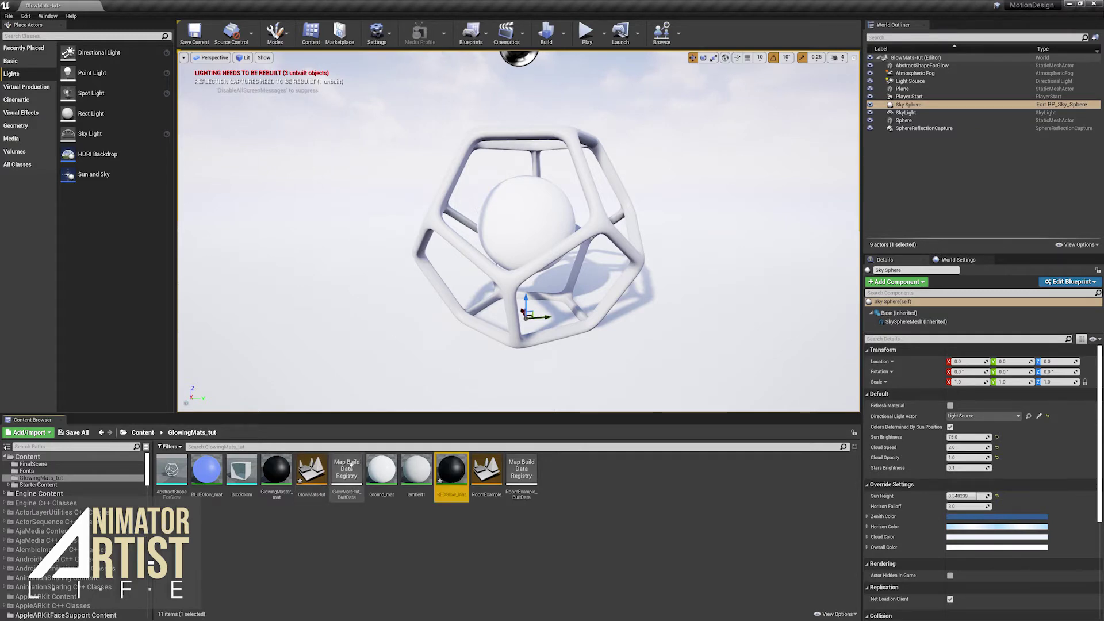
Open REDGlow_mat, enable both parameter overrides, and set EmissiveStrength to 3.
double_click(452, 469)
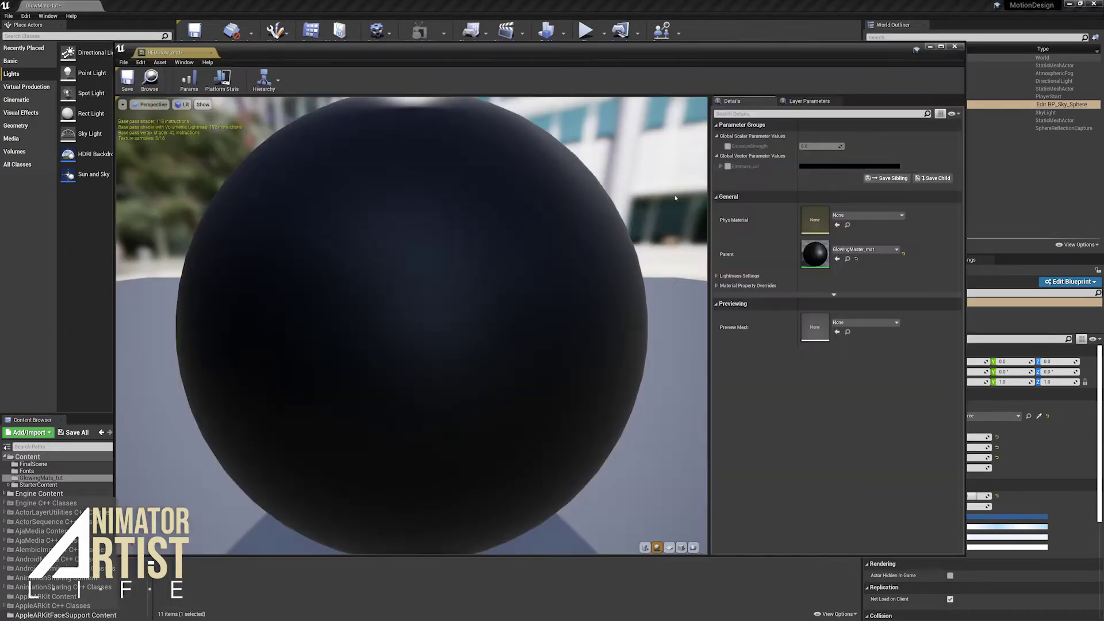
left_click(728, 146)
left_click(728, 166)
left_click(816, 146)
type("3")
key("Return")
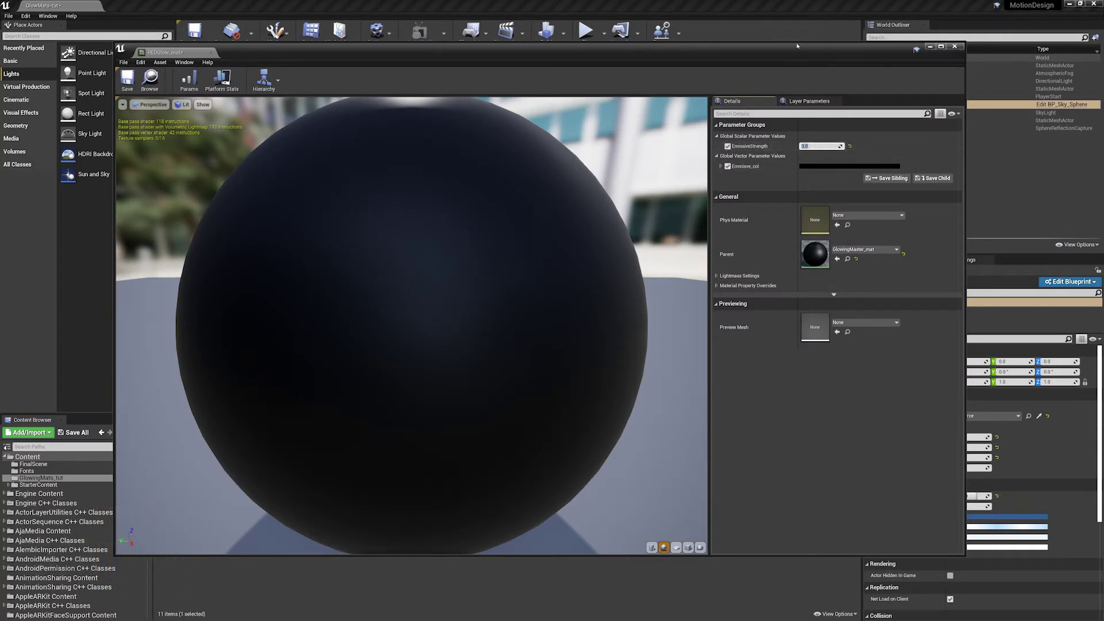
Set REDGlow_mat's Emmisve_col to a bright pinkish red, hex sRGB FF0064, and save and close the instance.
left_click(849, 166)
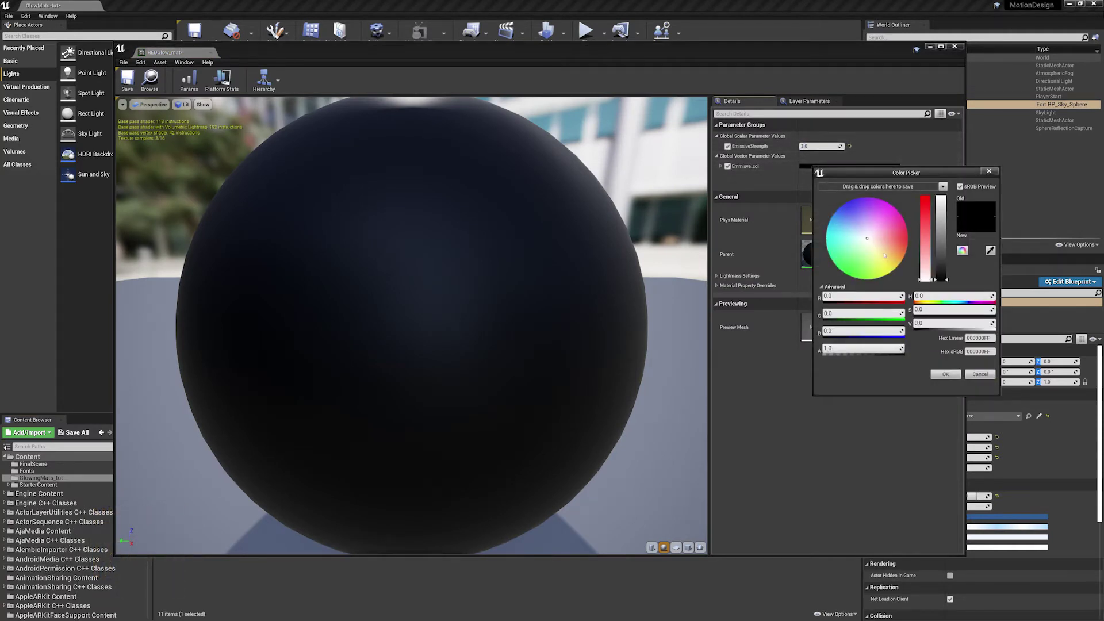
left_click(901, 232)
left_click_drag(930, 226, 932, 196)
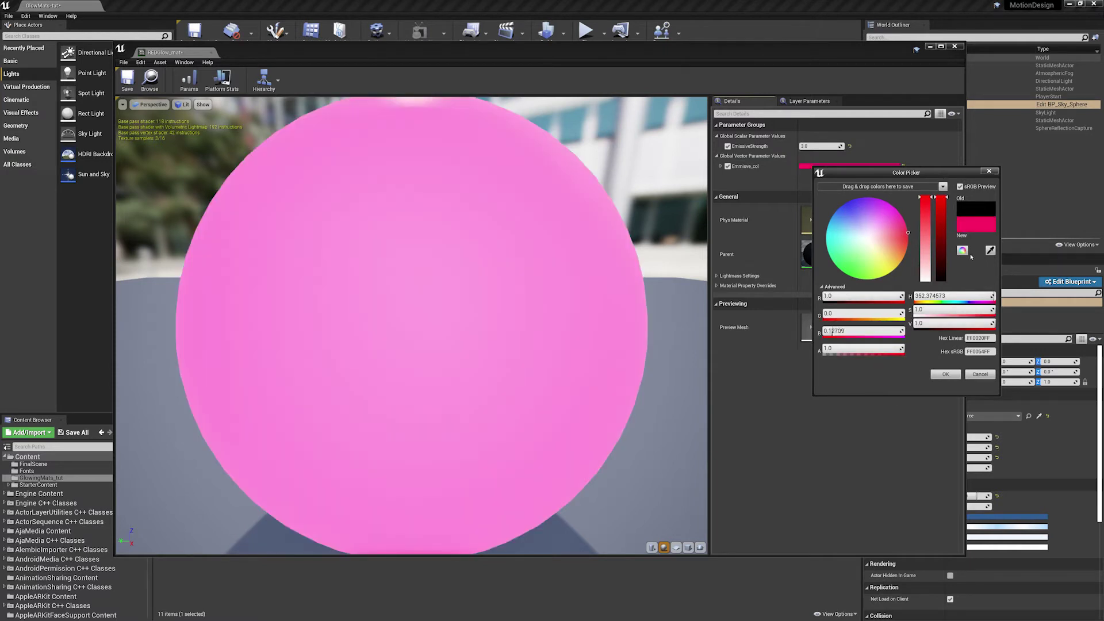
left_click(945, 374)
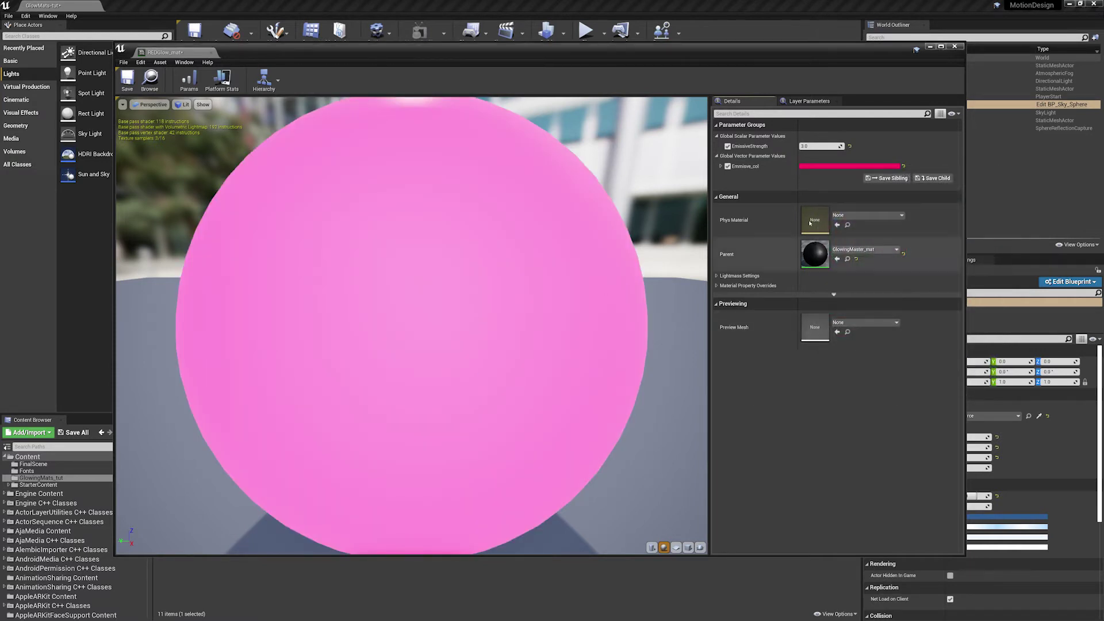
left_click(127, 79)
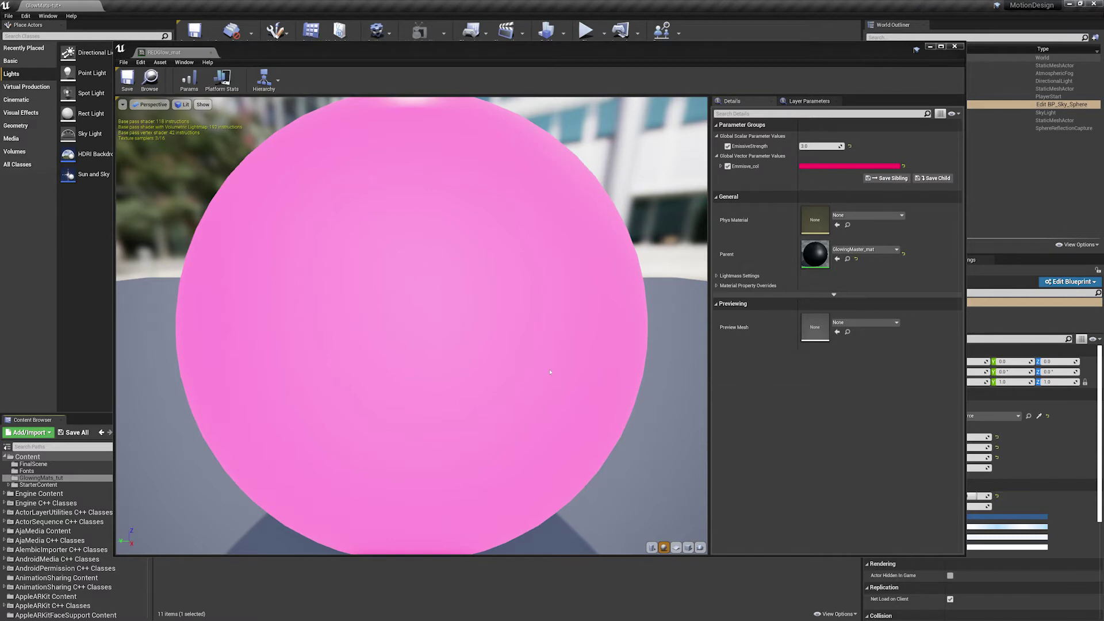
left_click(954, 46)
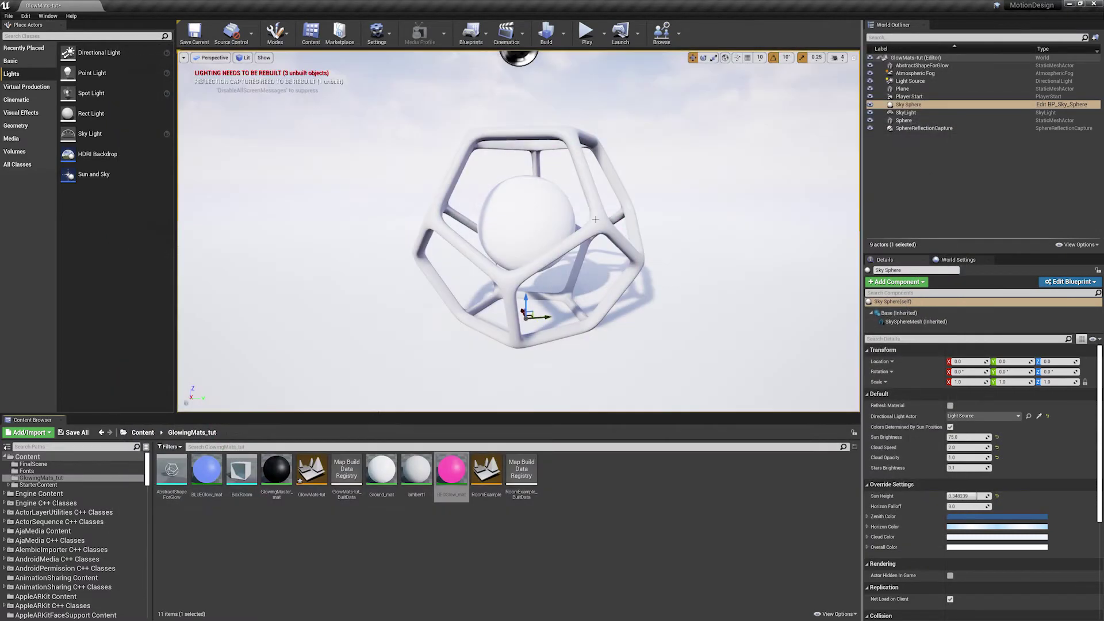
Create a third material instance of GlowingMaster_mat and name it GLOWYell_mat.
left_click(400, 532)
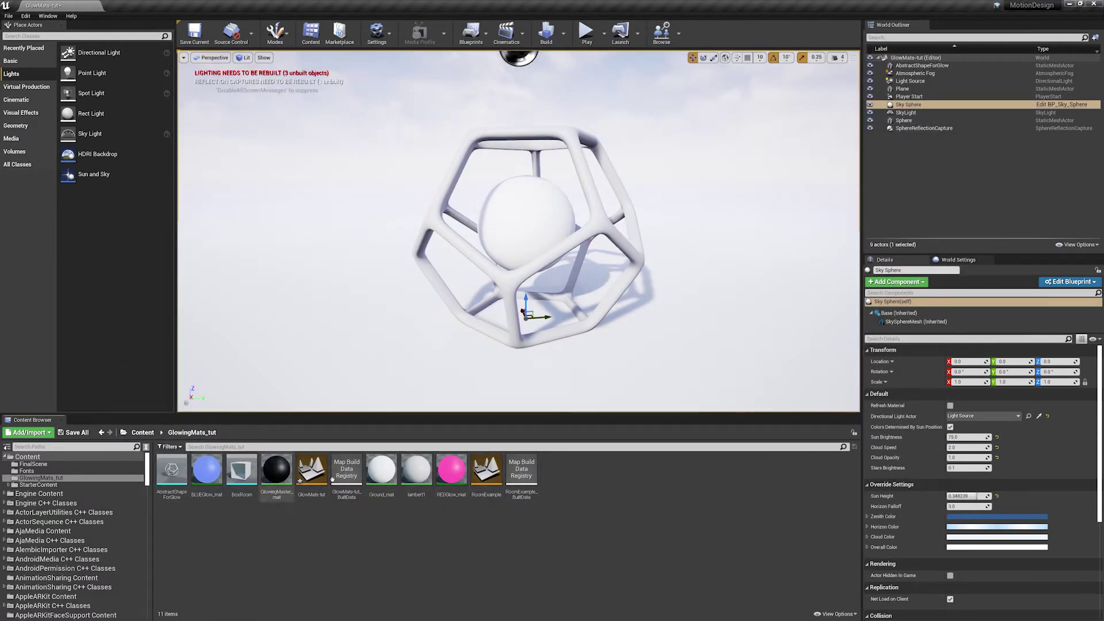
right_click(283, 471)
left_click(314, 256)
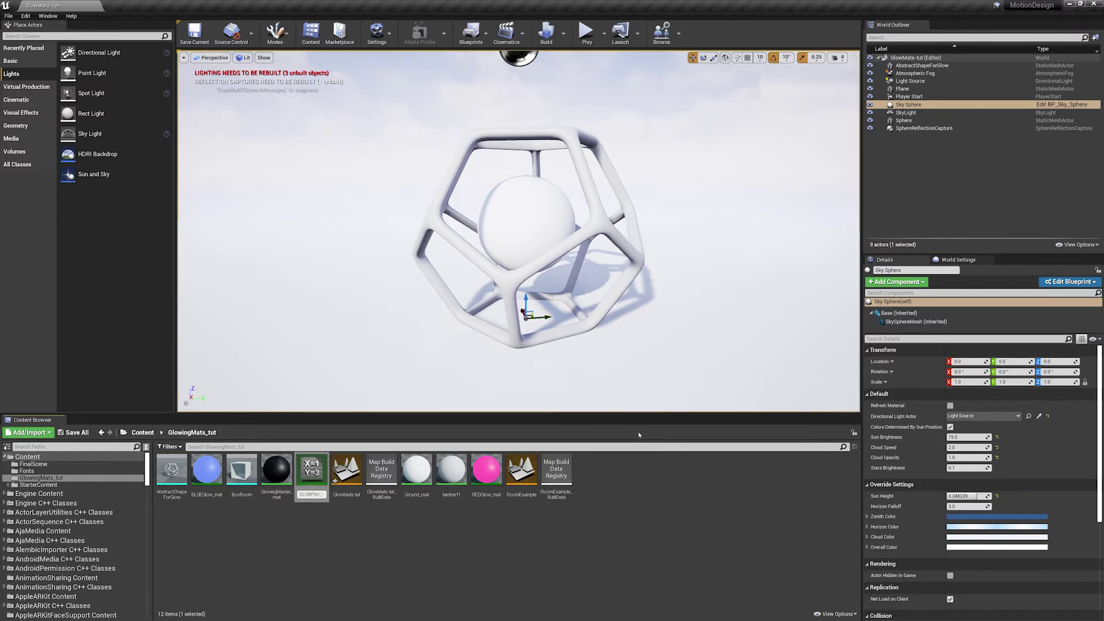
key("Return")
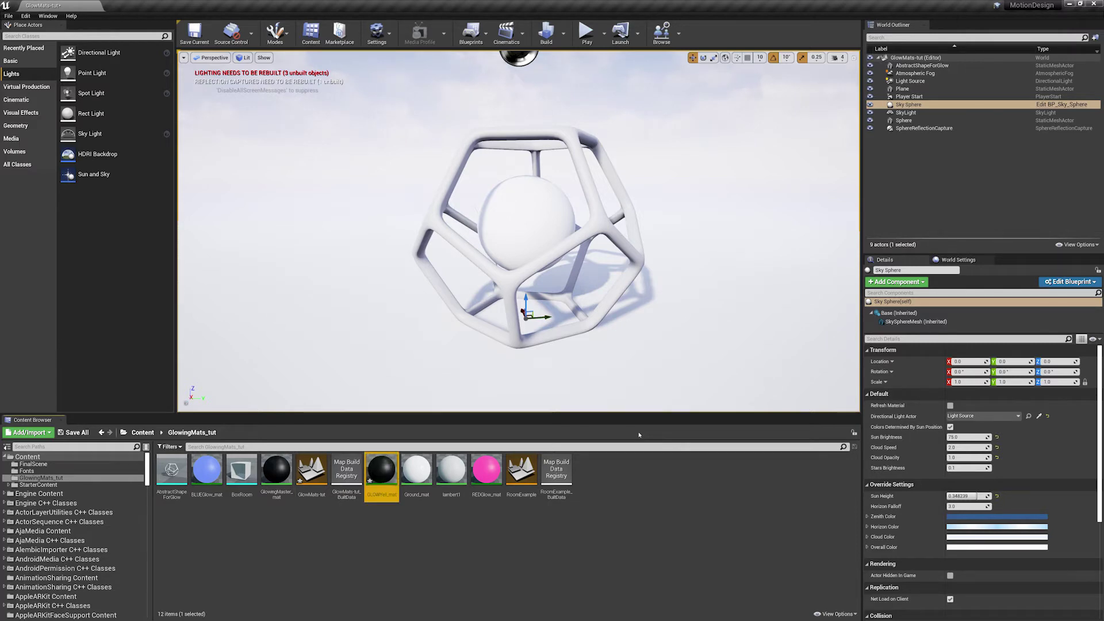
In GLOWYell_mat, enable both parameter overrides and set Emmisve_col to a bright yellow, hex sRGB FFE000FF.
double_click(371, 473)
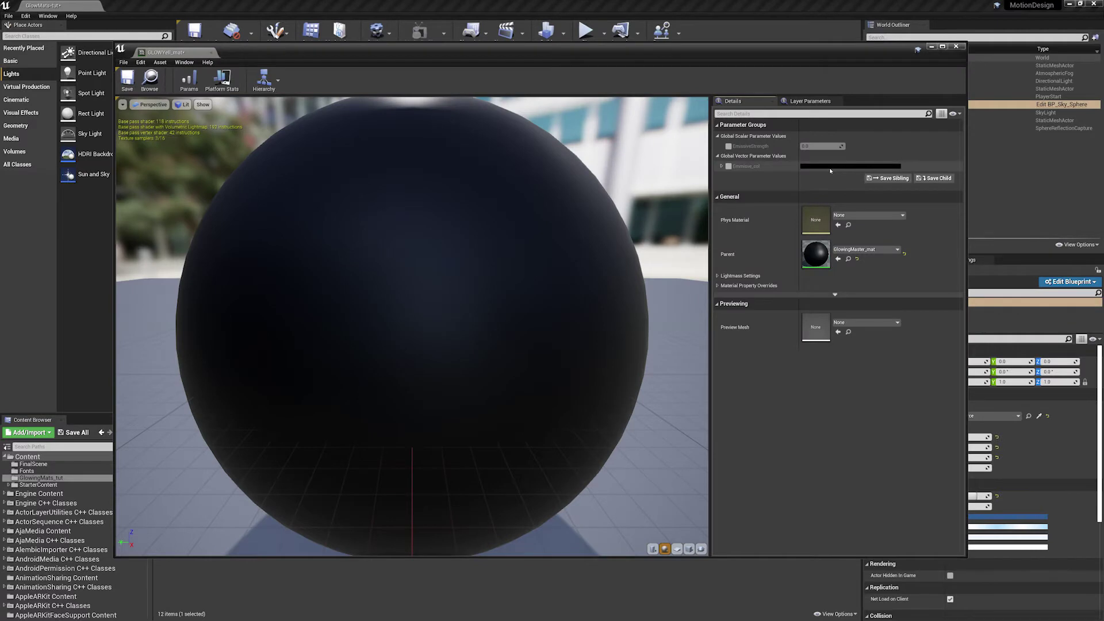
left_click(728, 166)
left_click(728, 146)
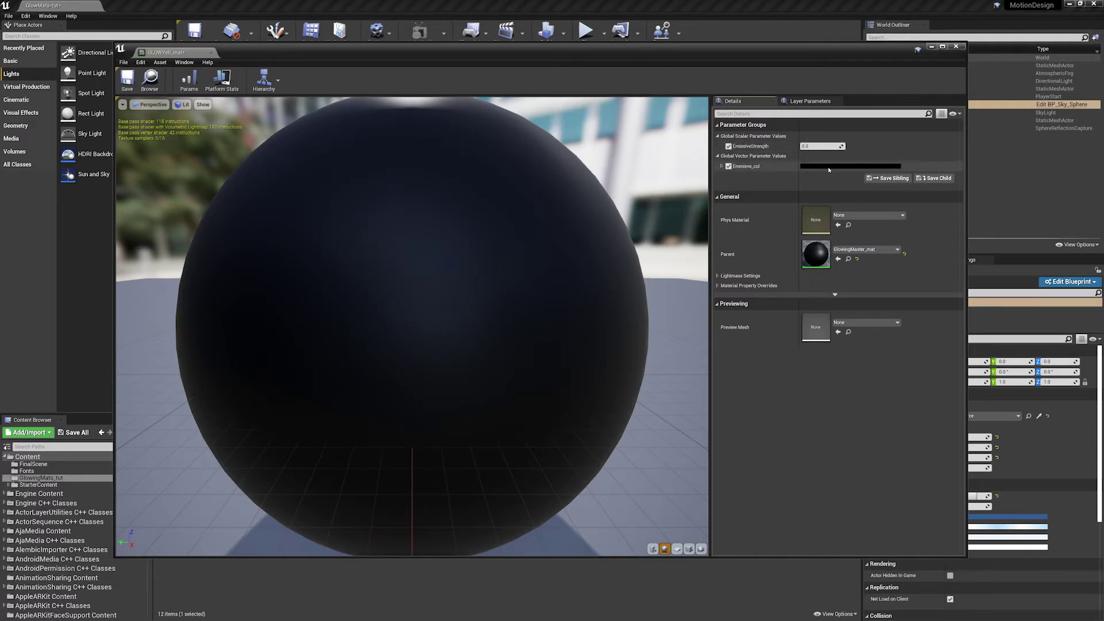
left_click(828, 167)
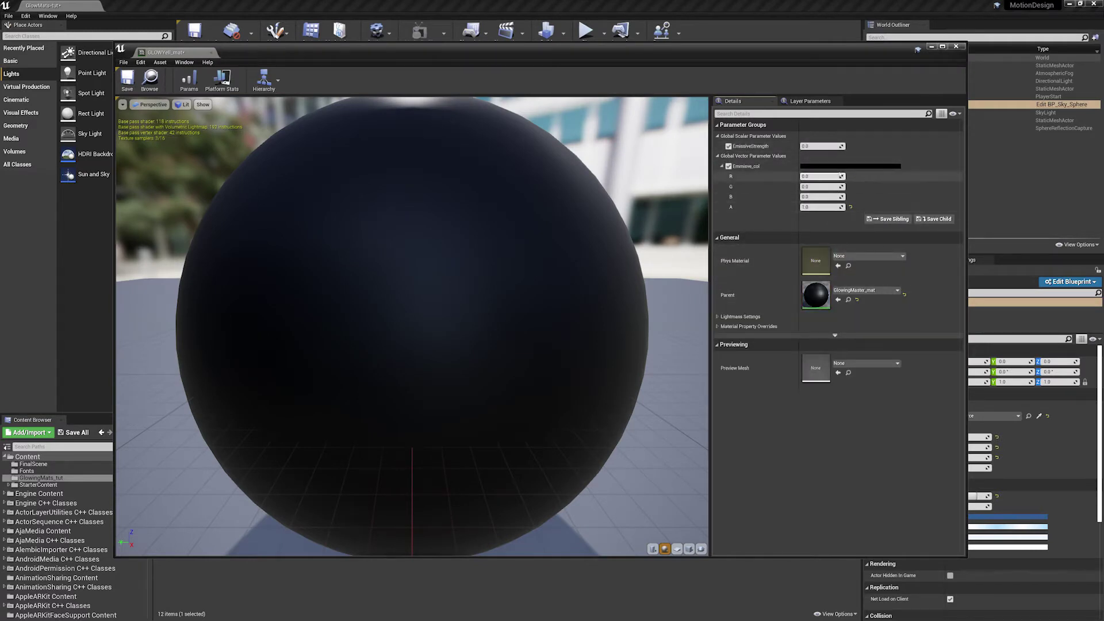
left_click(844, 167)
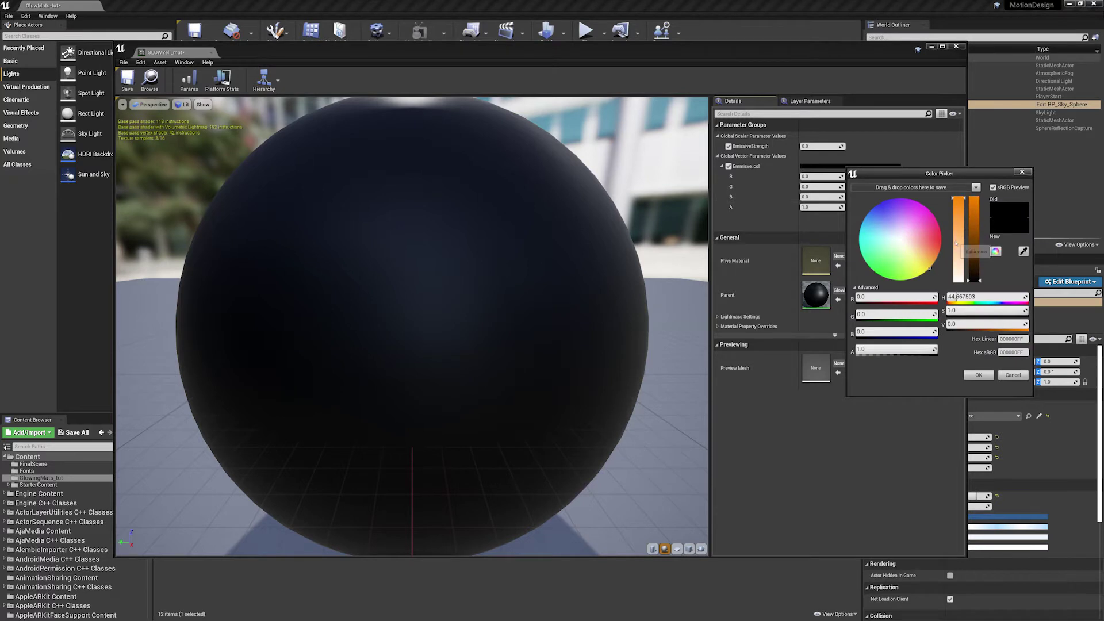
left_click_drag(972, 241, 973, 197)
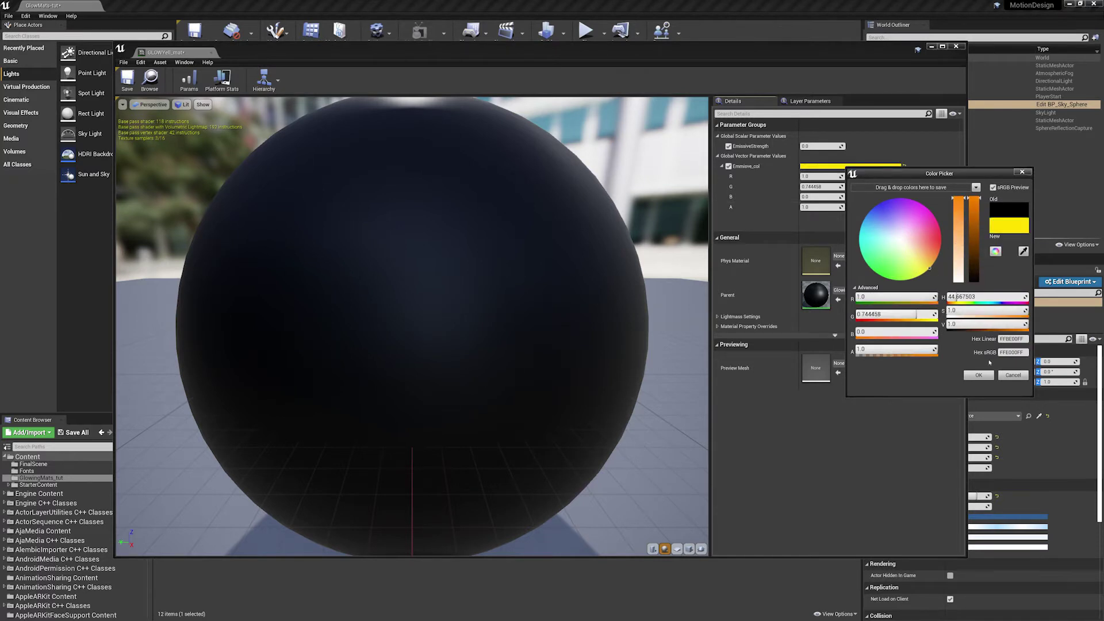
left_click(979, 375)
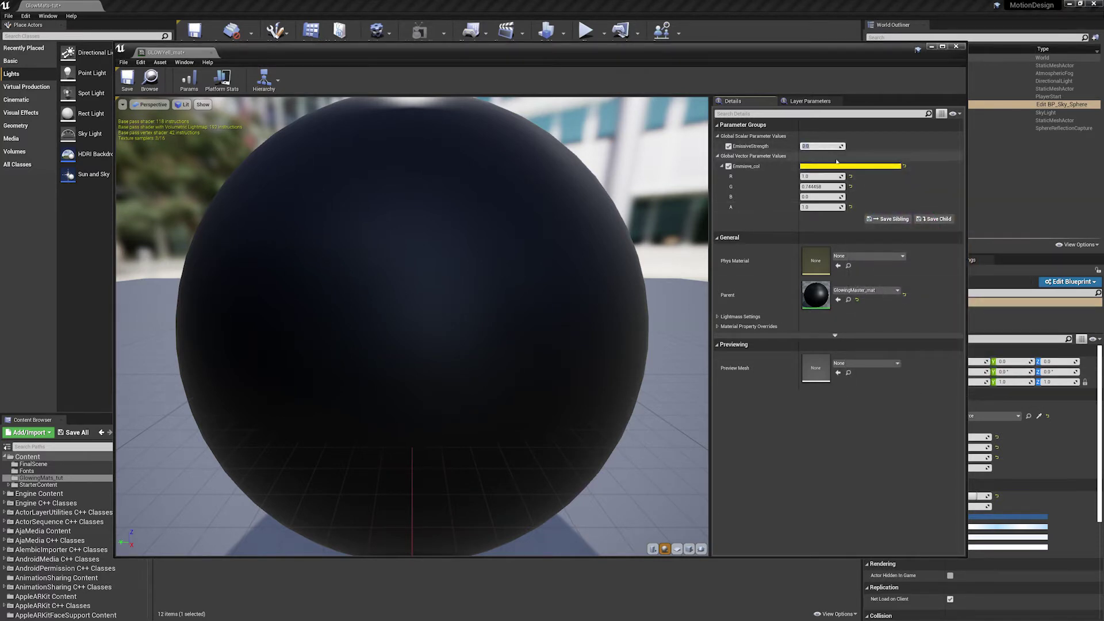
Set GLOWYell_mat's EmissiveStrength to 3, and save and close the instance.
type("3")
key("Return")
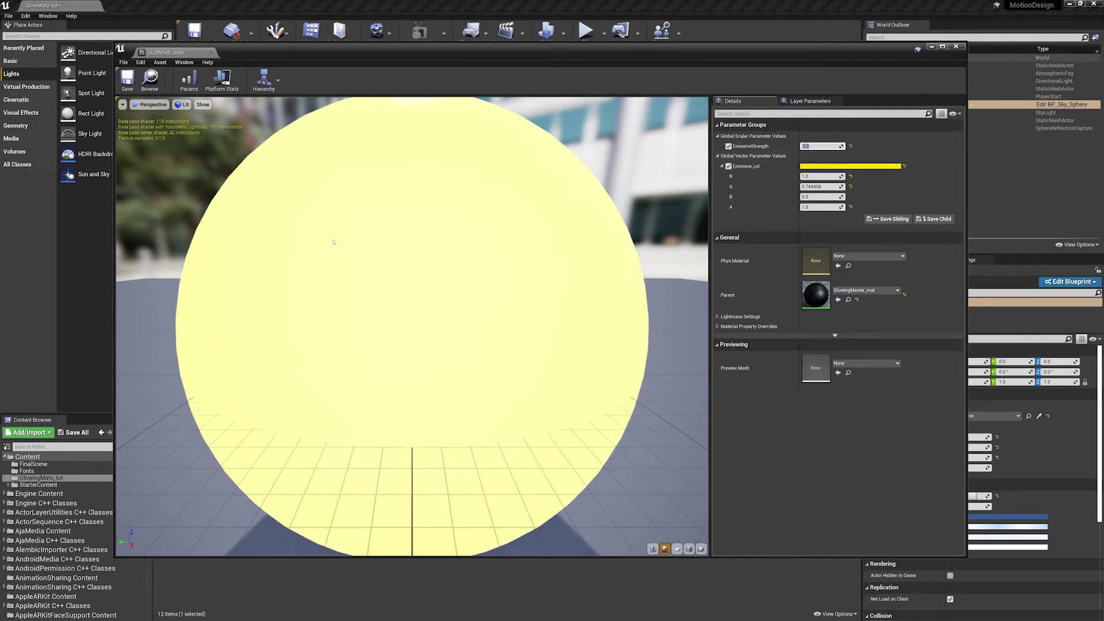
left_click(129, 81)
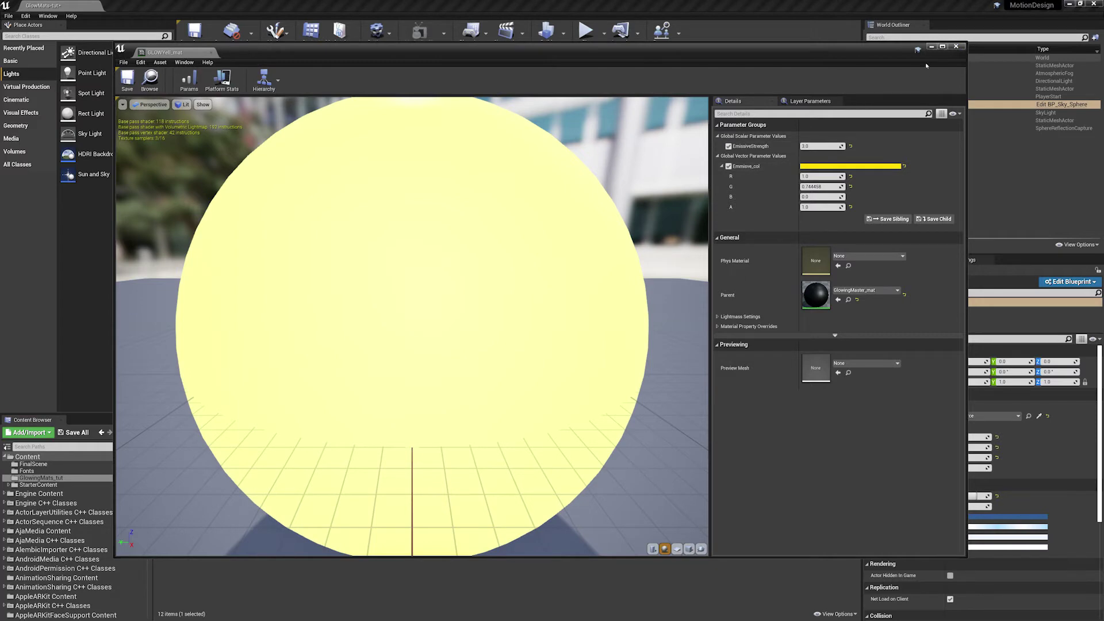
left_click(957, 46)
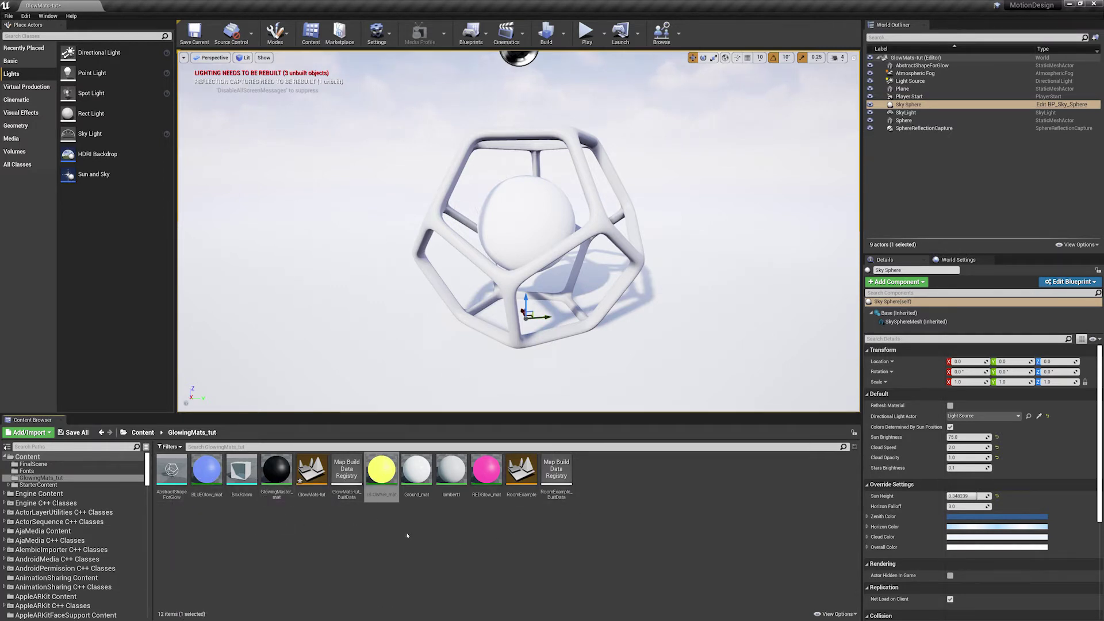
Assign BLUEGlow_mat to the AbstractShapeForGlow cage's Element 0 material slot.
mouse_move(275, 471)
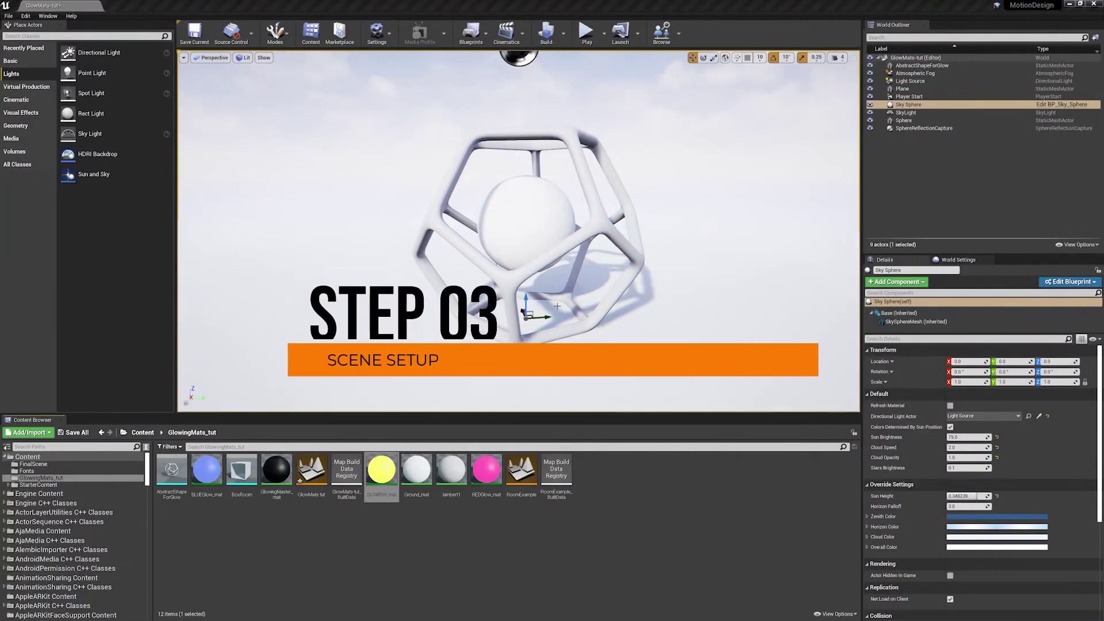
left_click_drag(557, 306, 517, 306, "alt")
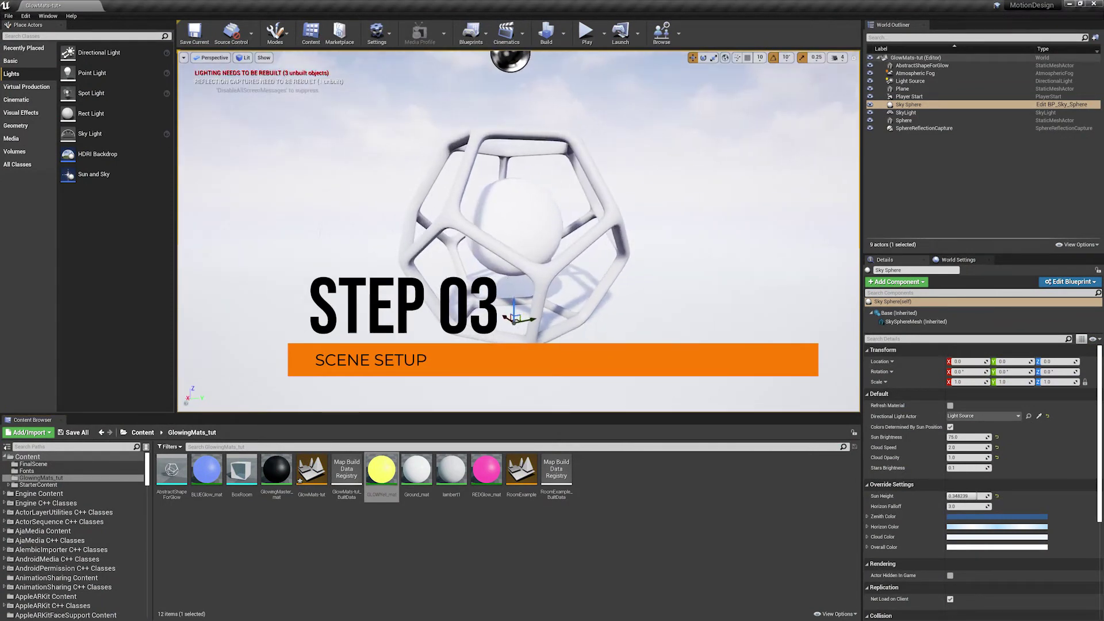
scroll(535, 267, "up", 5)
scroll(535, 268, "down", 5)
scroll(535, 267, "up", 2)
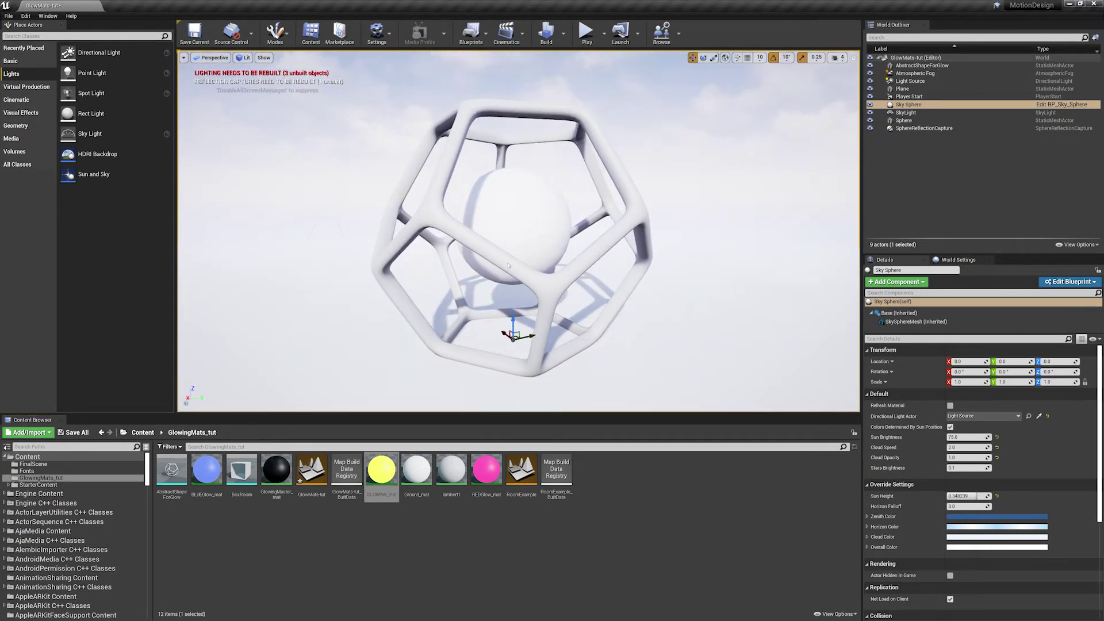
left_click_drag(522, 257, 621, 206, "alt")
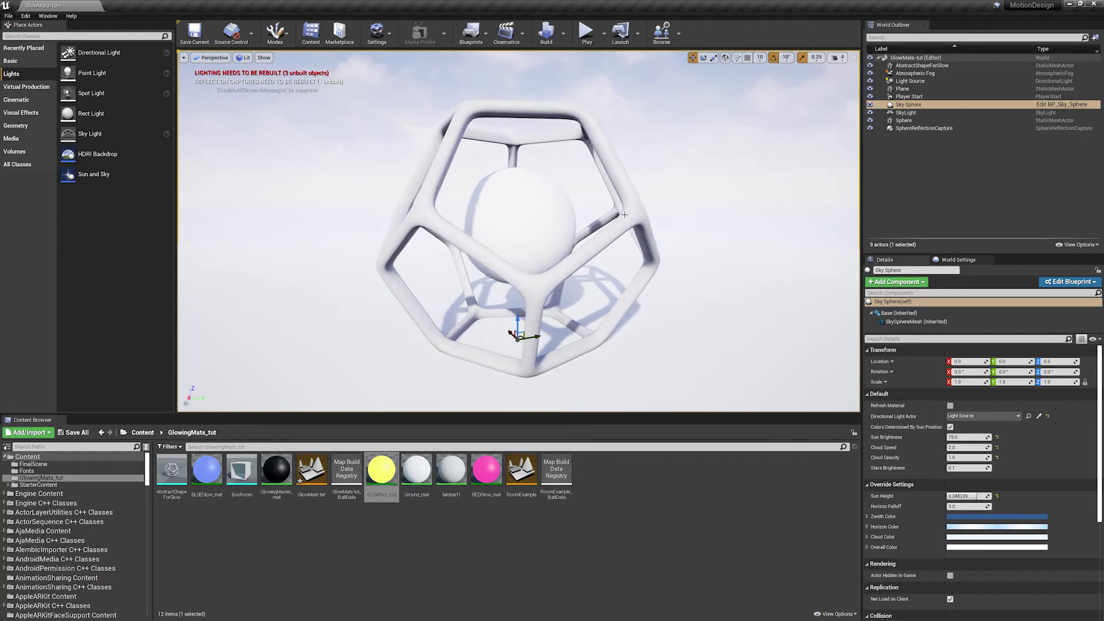
left_click(630, 202)
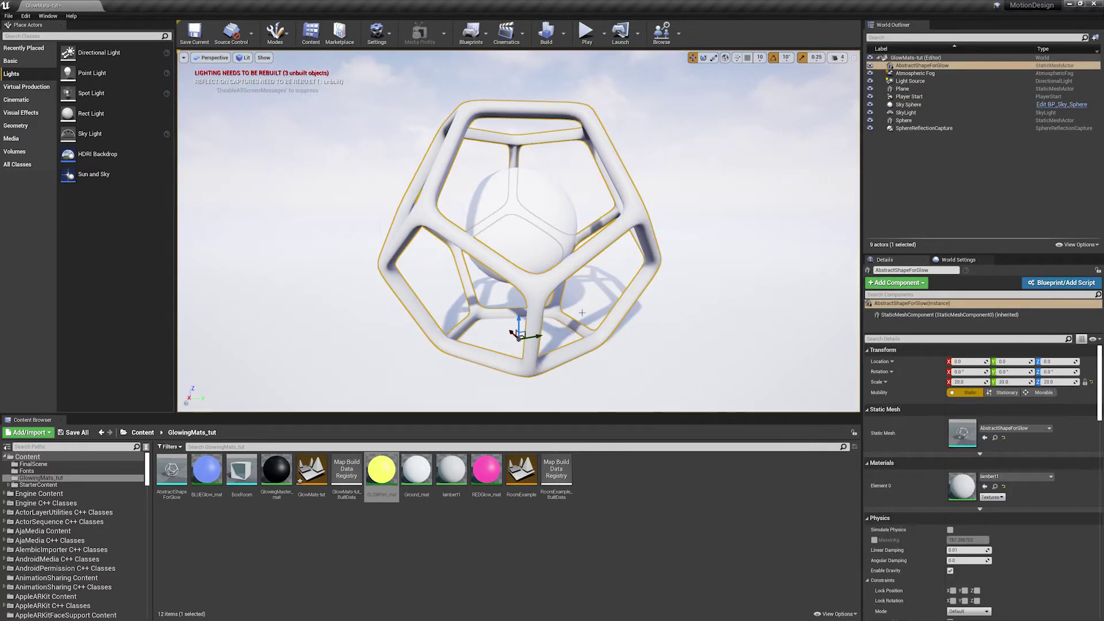
left_click_drag(205, 469, 956, 486)
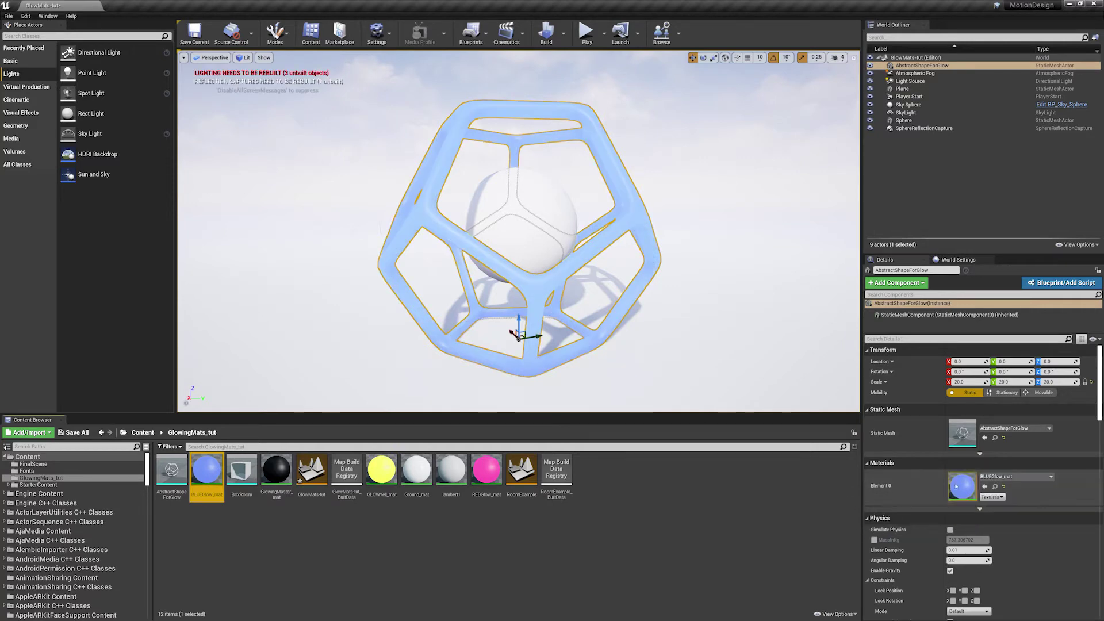
Assign REDGlow_mat to the Element 0 material slot of the Sphere inside the cage.
left_click_drag(675, 306, 648, 308, "alt")
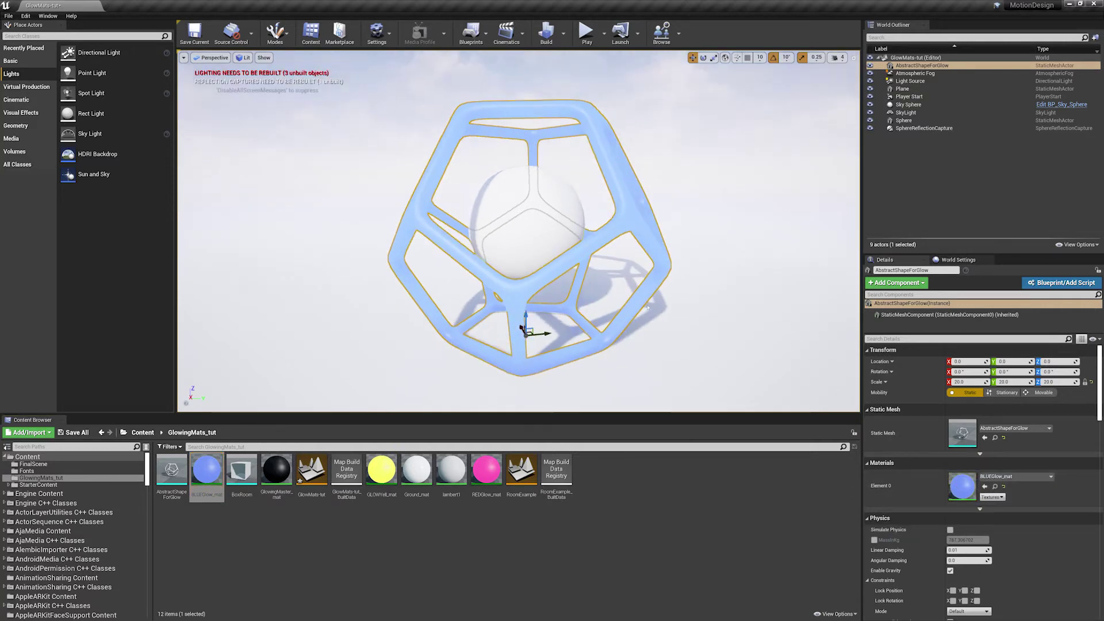
left_click_drag(652, 202, 665, 184, "alt")
left_click(664, 184)
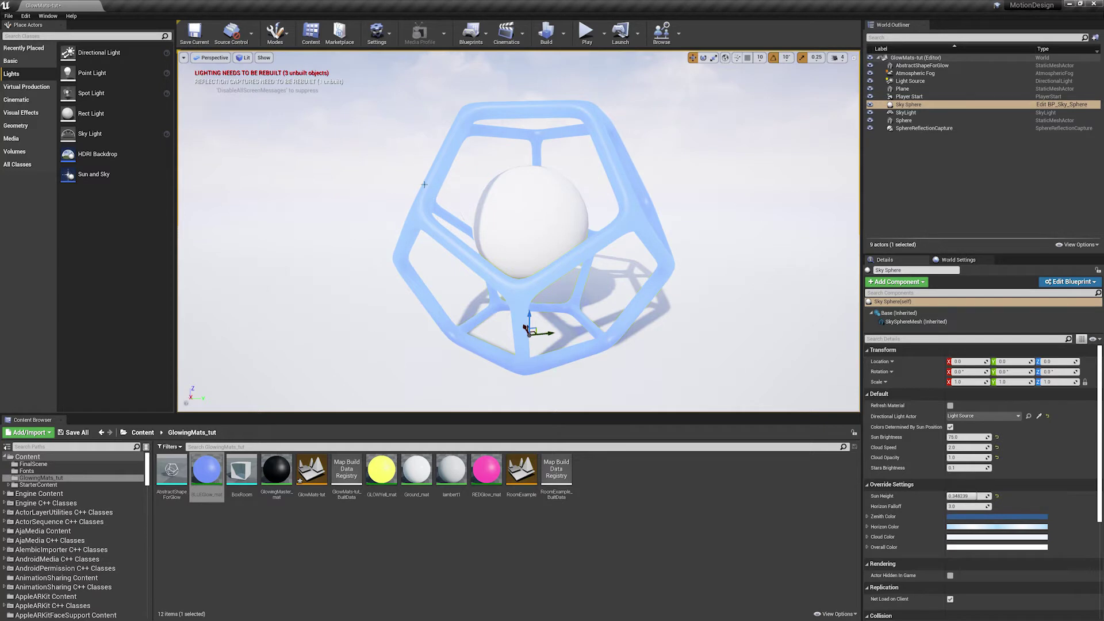
left_click_drag(683, 333, 578, 271, "alt")
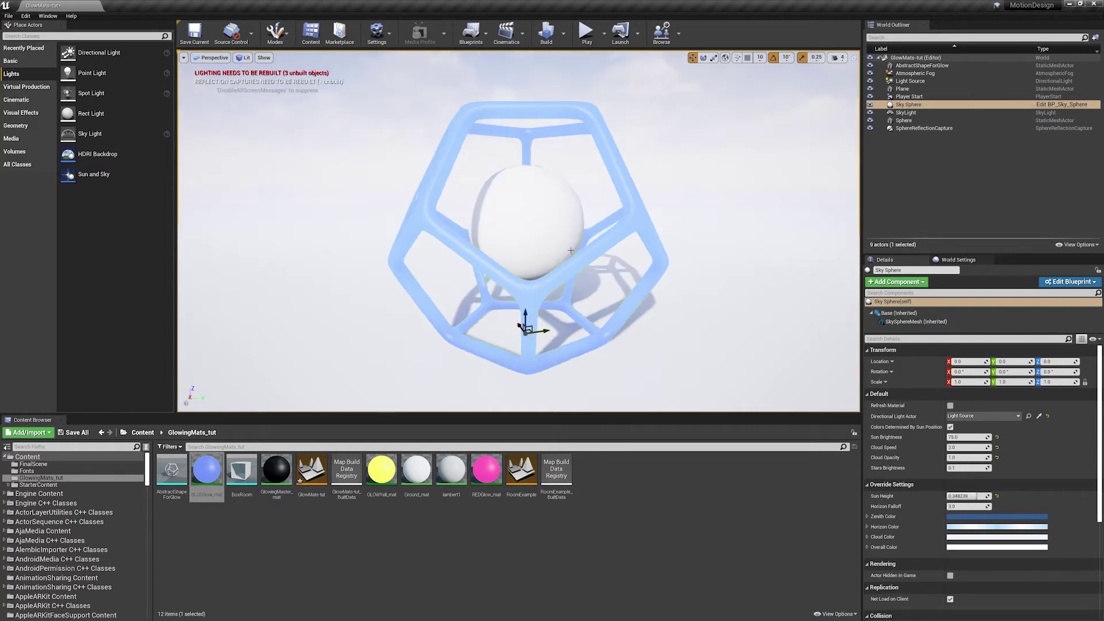
left_click(526, 230)
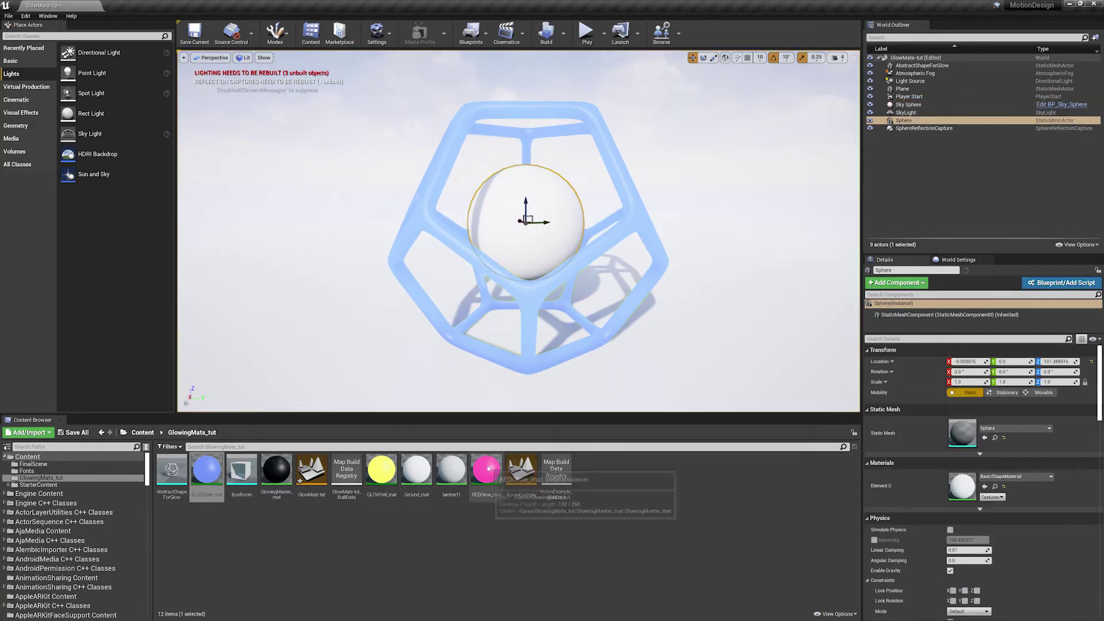
left_click_drag(487, 468, 966, 488)
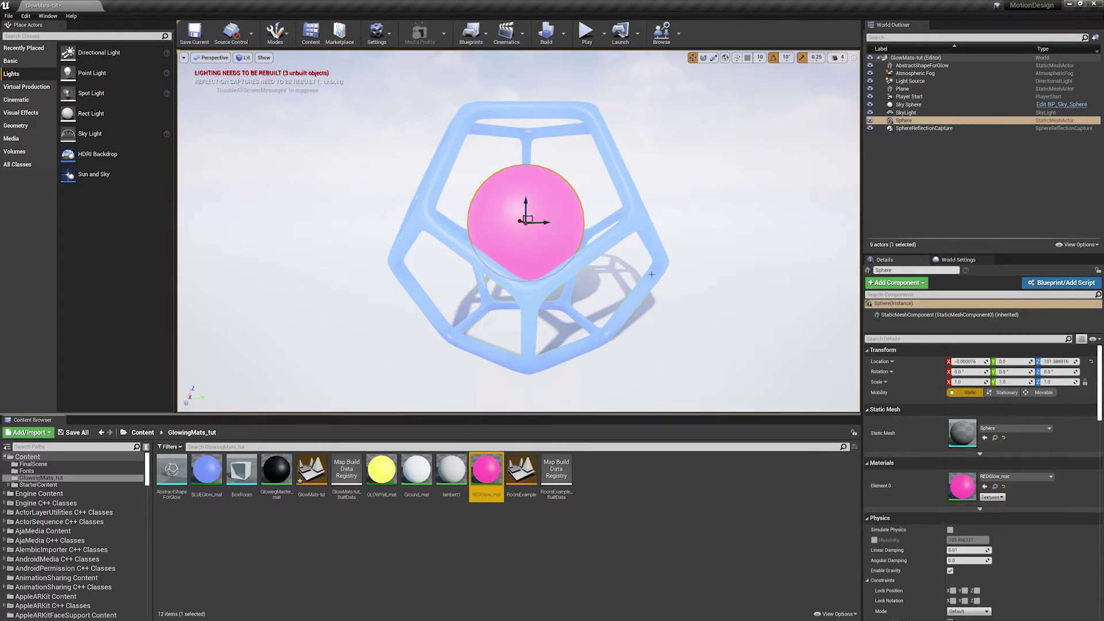
Examine the glow materials on the cage and sphere from different angles and distances.
scroll(523, 230, "down", 3)
scroll(520, 230, "up", 3)
left_click_drag(523, 230, 477, 230, "alt")
scroll(521, 230, "up", 4)
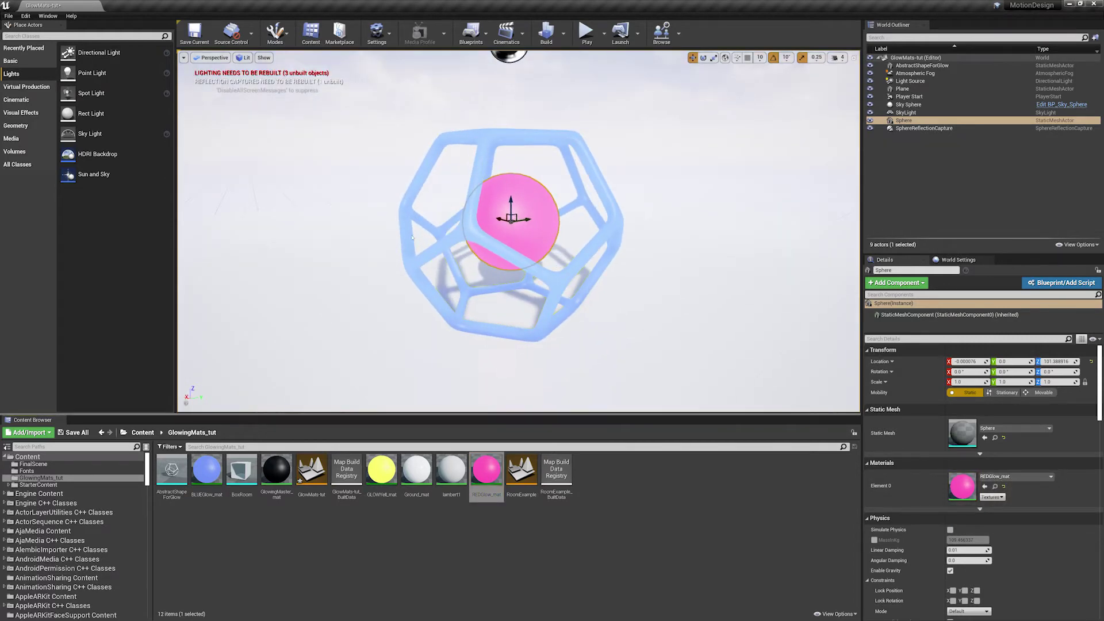
scroll(506, 212, "down", 4)
scroll(506, 213, "up", 3)
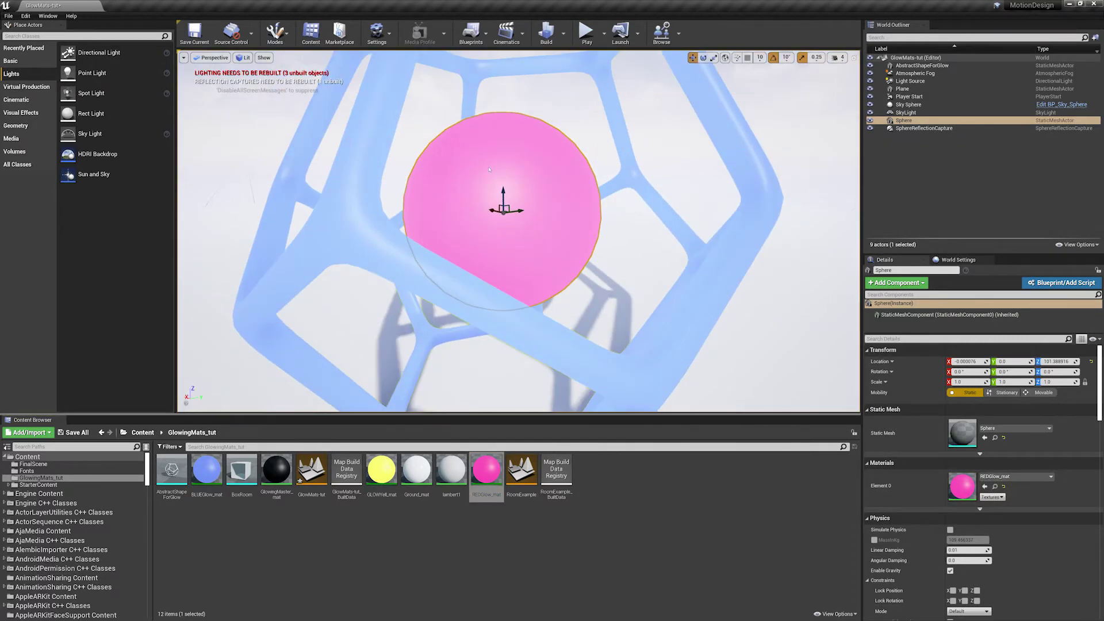
scroll(506, 213, "down", 2)
right_click_drag(405, 146, 382, 146, "alt")
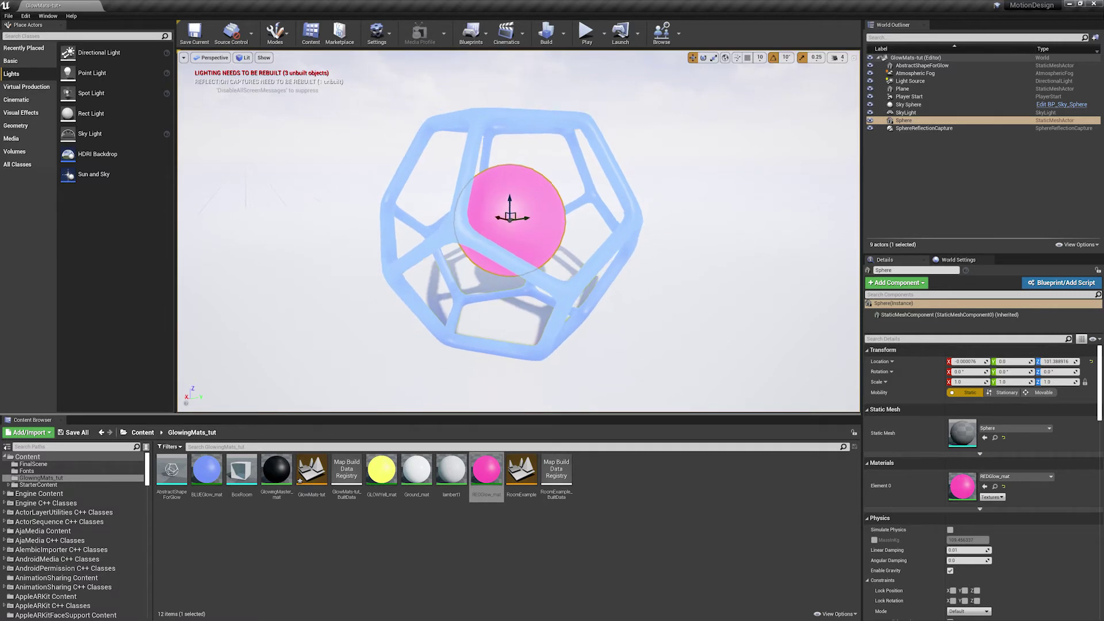
right_click_drag(509, 220, 552, 220, "alt")
left_click_drag(510, 220, 546, 219, "alt")
right_click_drag(520, 222, 457, 222, "alt")
right_click_drag(591, 188, 648, 209, "alt")
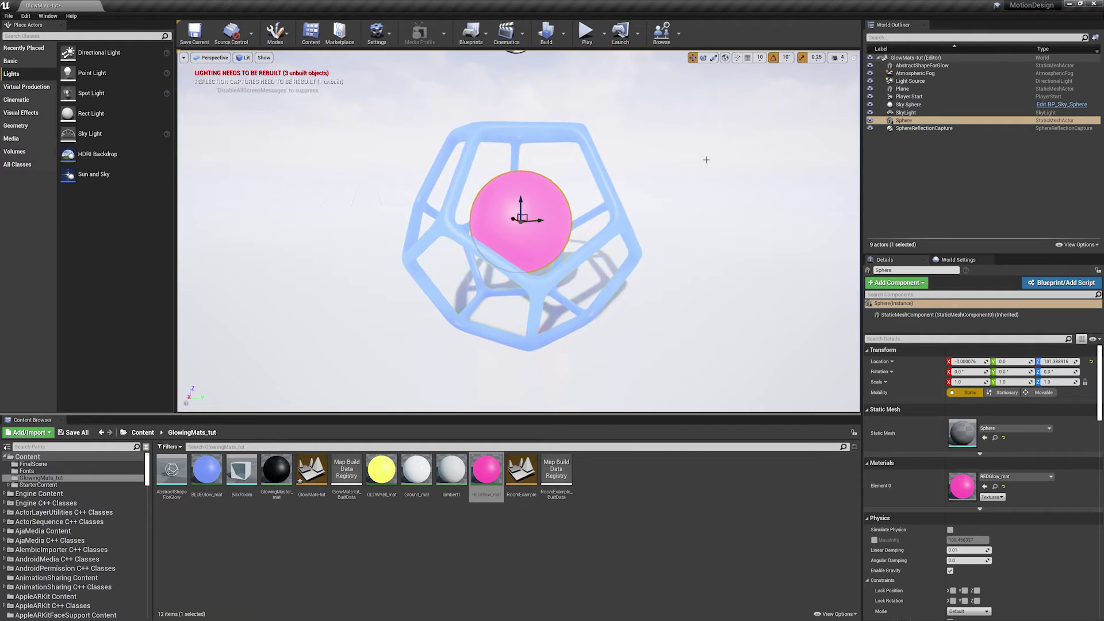
Delete the Light Source and SkyLight from the level, accepting the broken references for all.
left_click(901, 81)
left_click(910, 113, "ctrl")
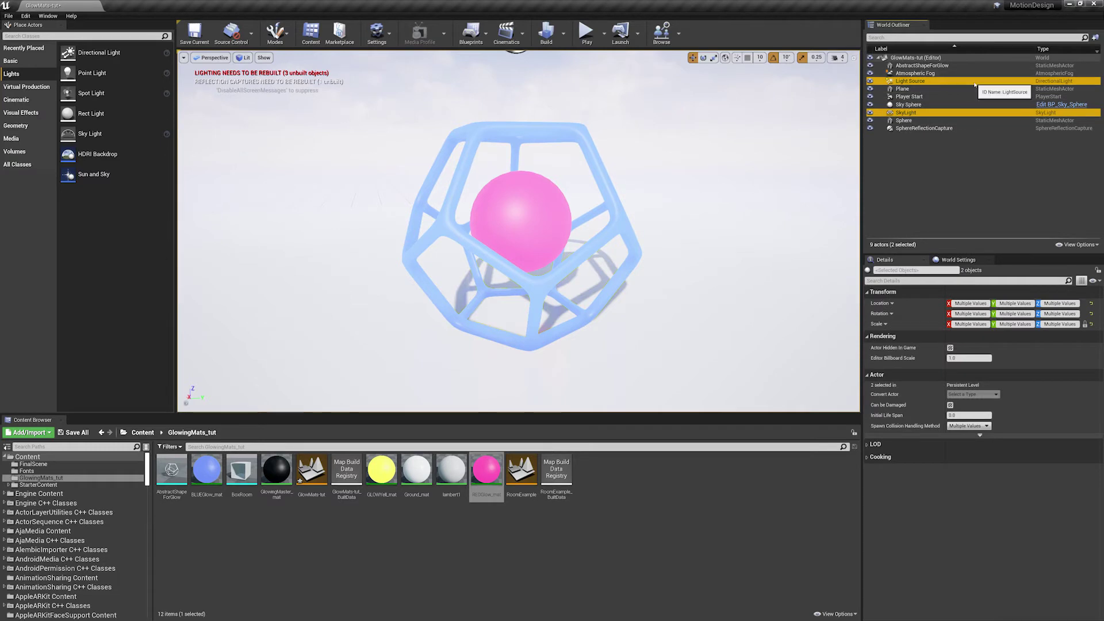
key("Delete")
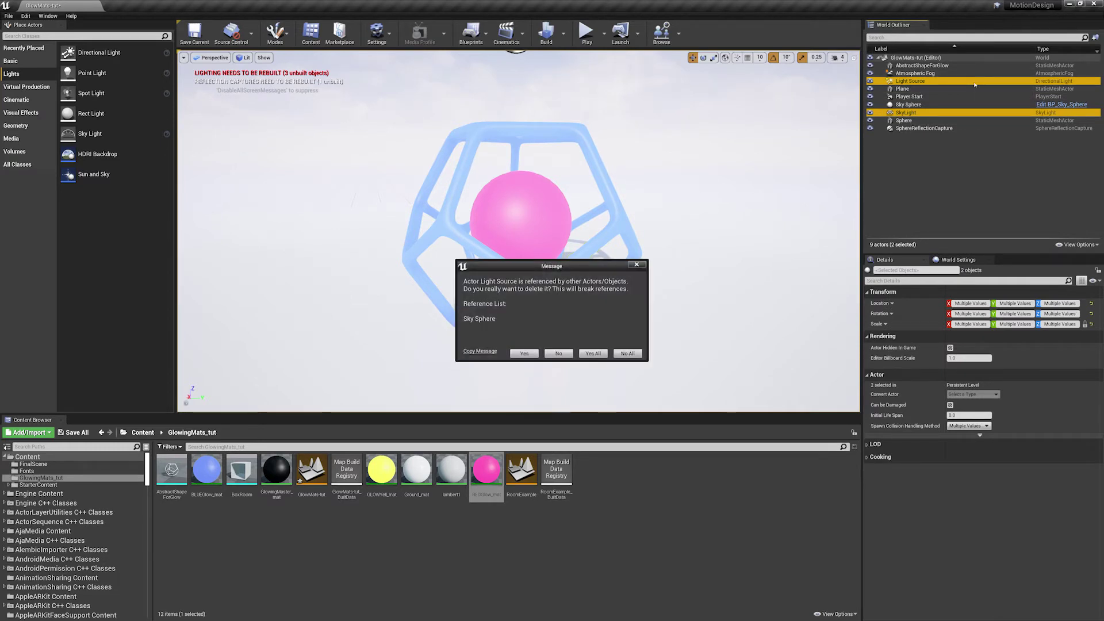
left_click(595, 354)
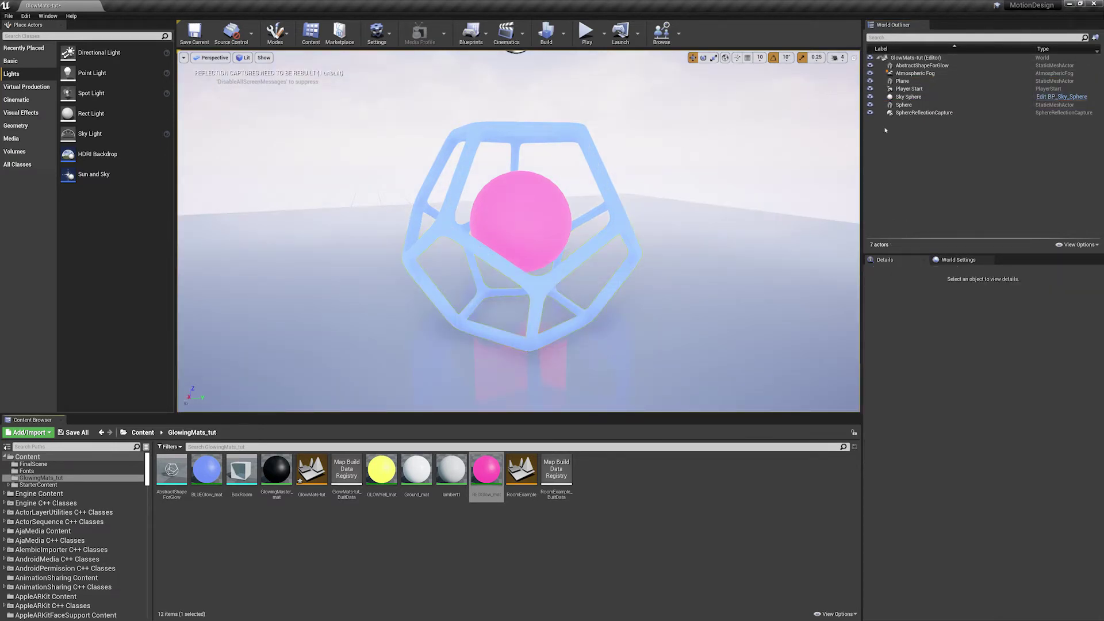
Delete the Sky Sphere and the Atmospheric Fog from the level.
left_click(908, 98)
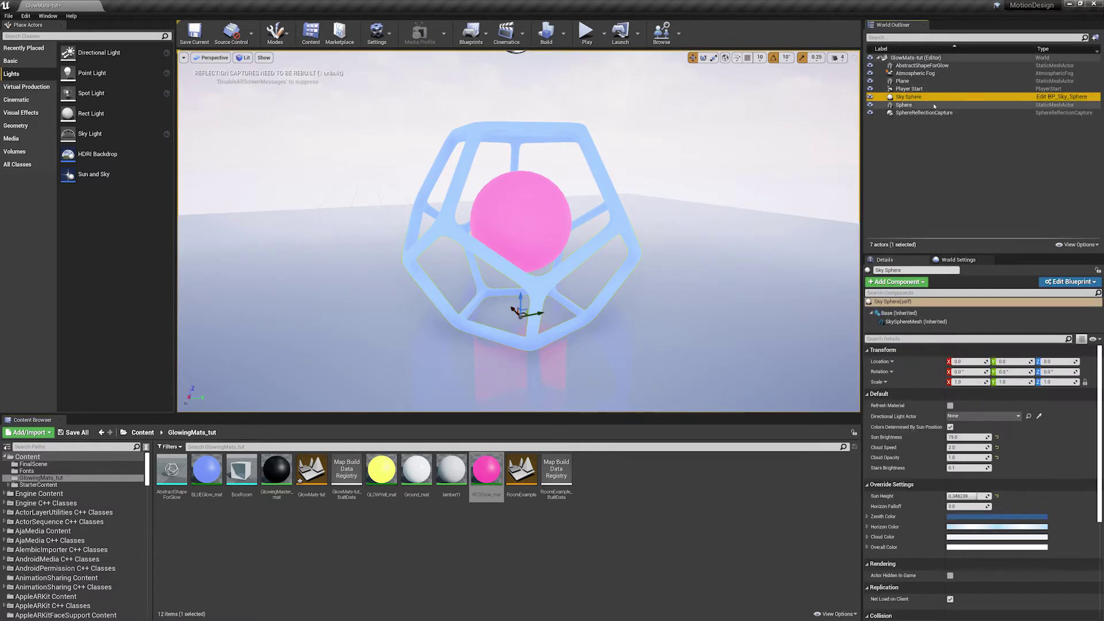
key("Delete")
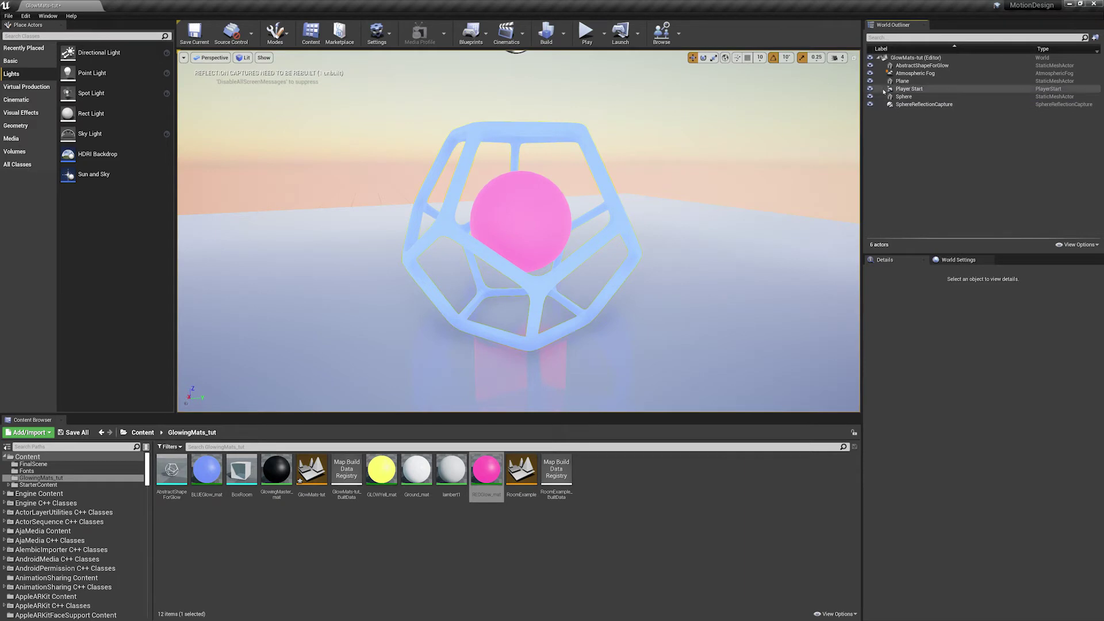
left_click(915, 73)
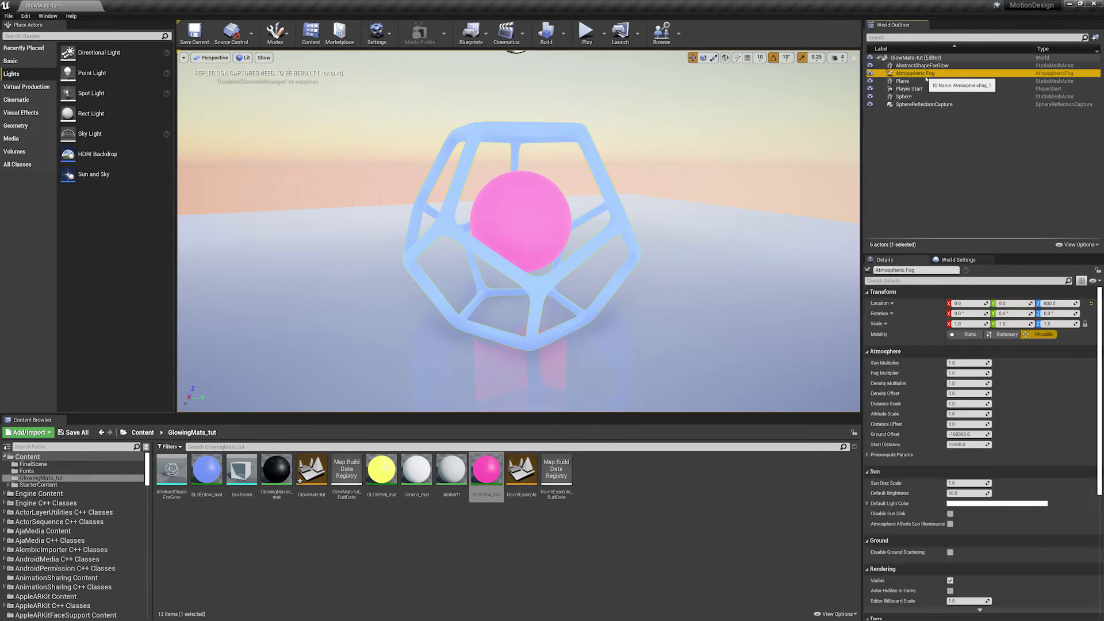
key("Delete")
left_click_drag(632, 230, 603, 214, "alt")
left_click_drag(569, 253, 440, 152, "alt")
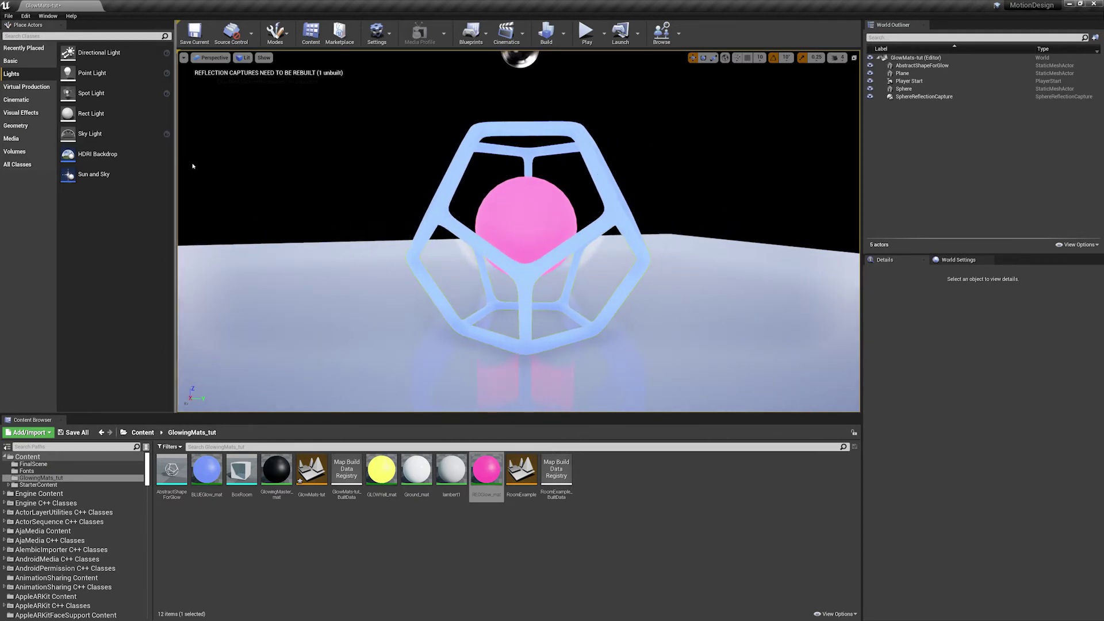
left_click_drag(493, 166, 523, 161, "alt")
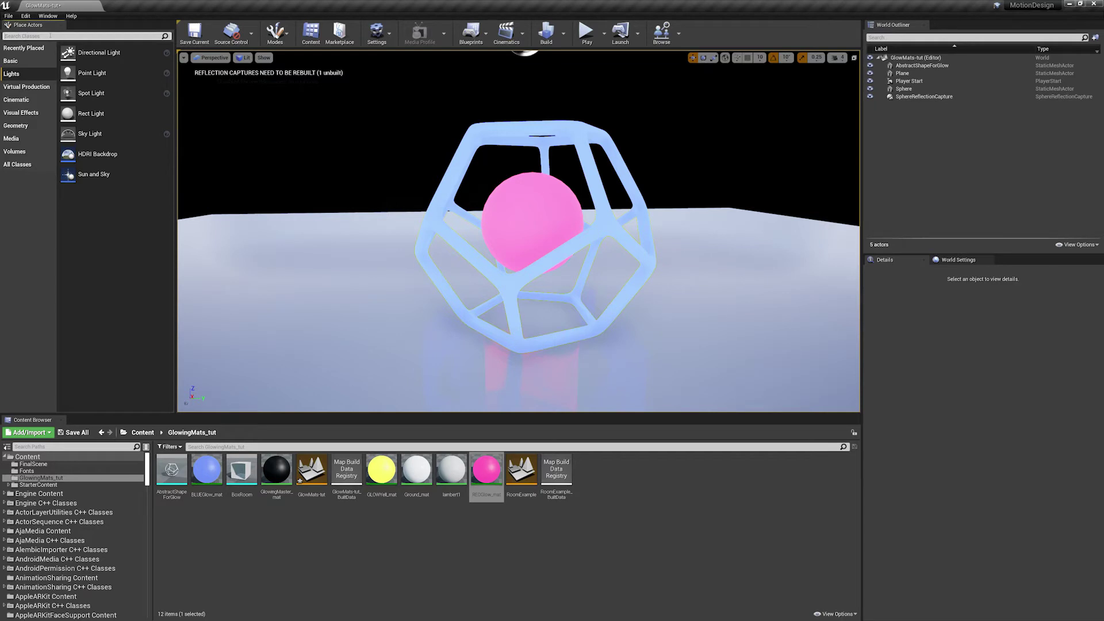
Add a Post Process Volume to the level and reset its location to the origin.
left_click(50, 35)
type("post")
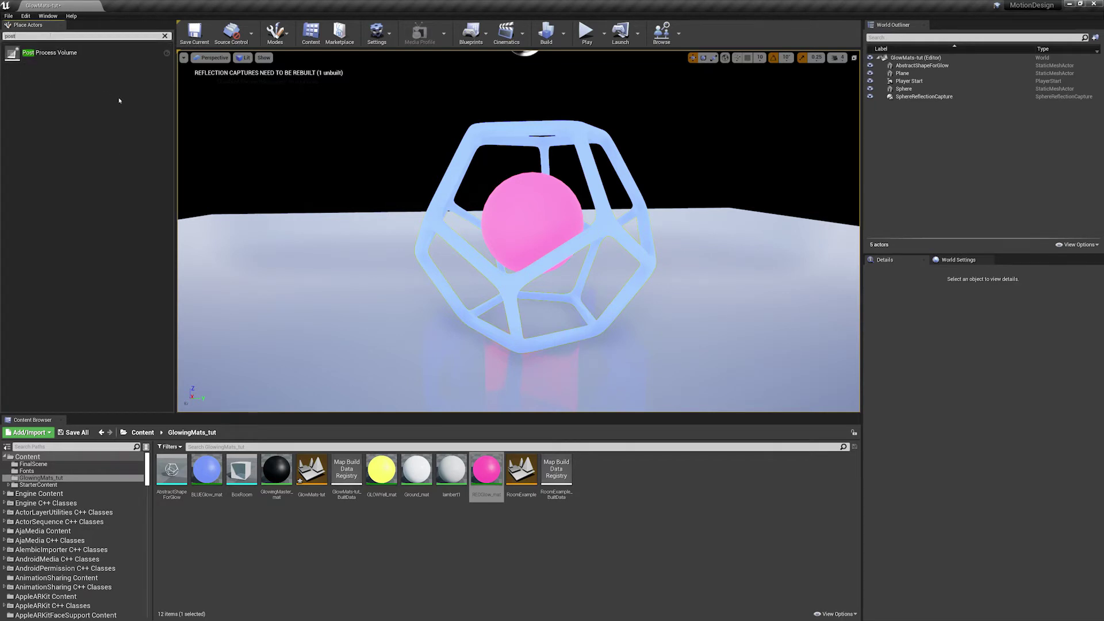
left_click_drag(49, 54, 492, 270)
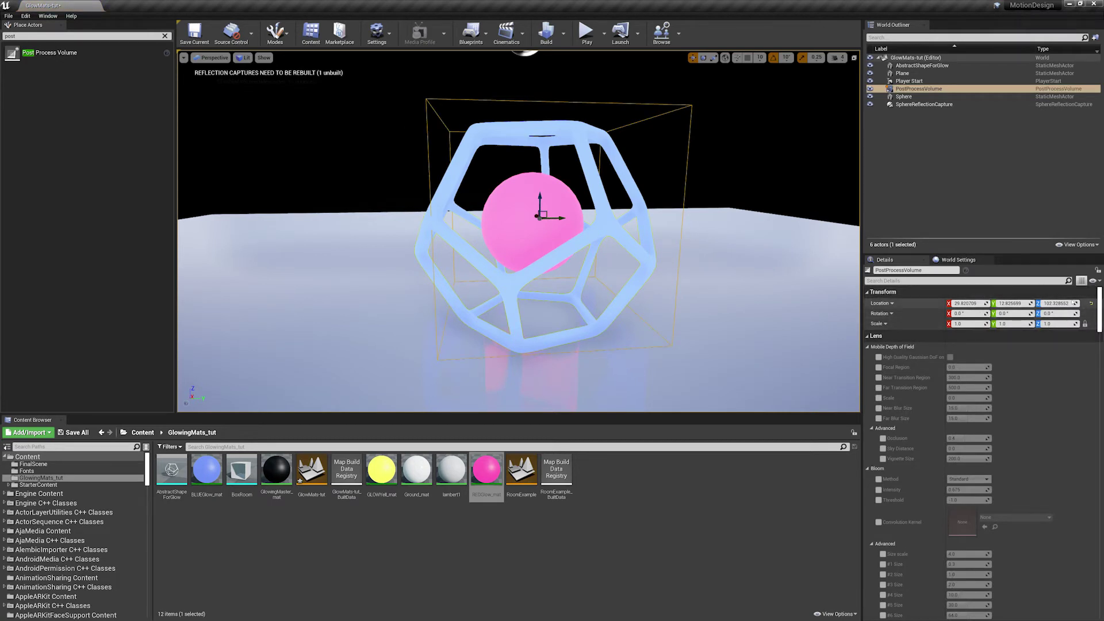
left_click(1090, 303)
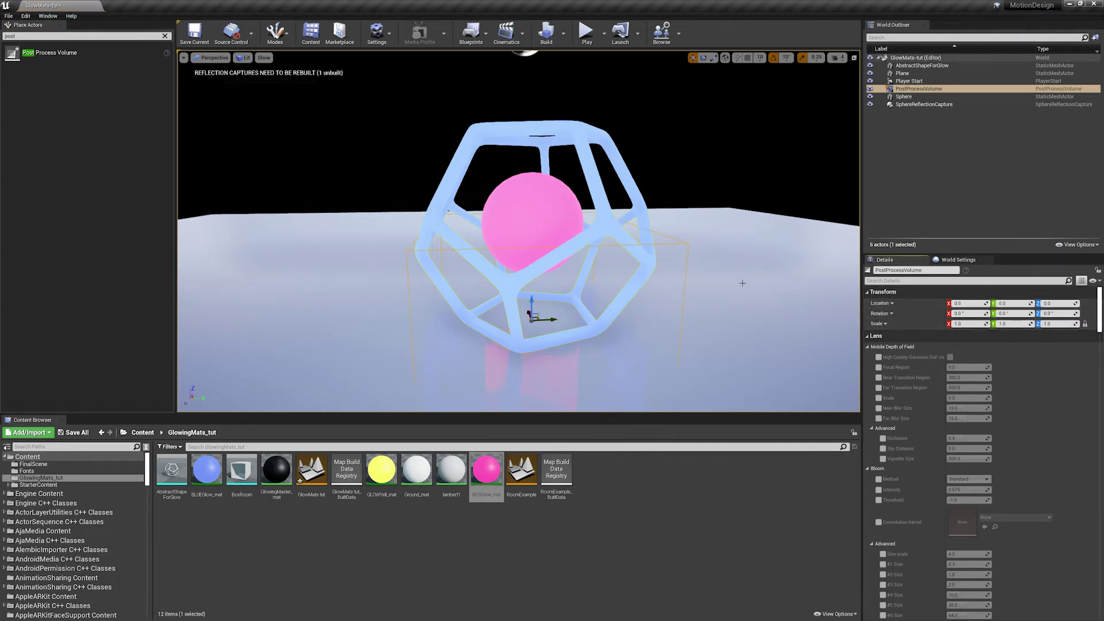
Raise the Post Process Volume to a Z location of about 76 so it surrounds the cage.
scroll(604, 260, "down", 4)
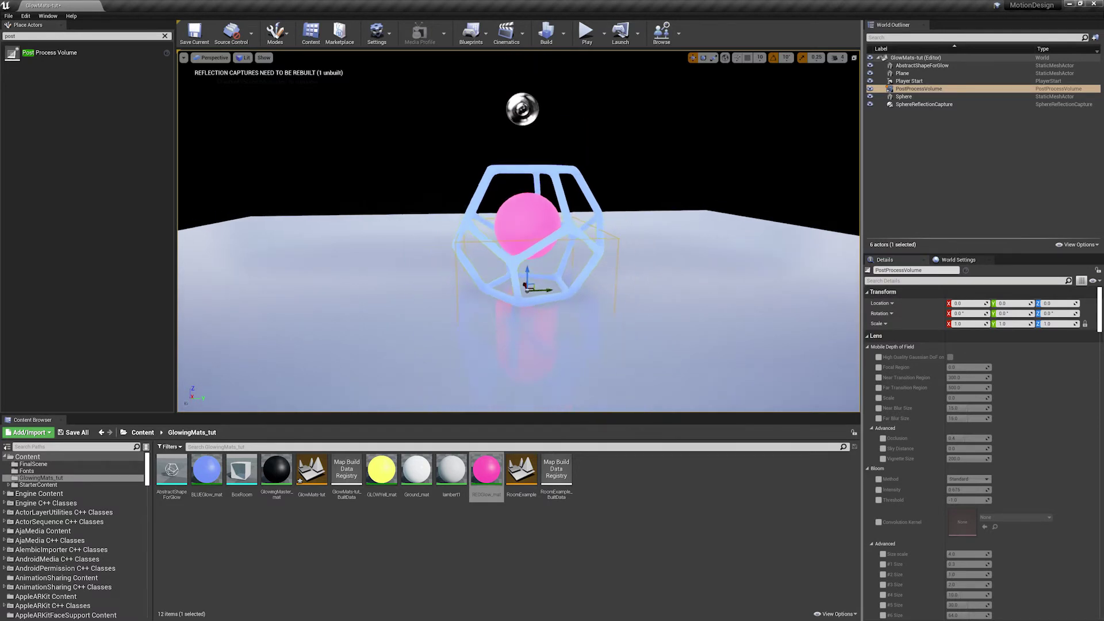
scroll(604, 260, "up", 2)
left_click_drag(604, 260, 648, 265, "alt")
left_click_drag(504, 296, 555, 193)
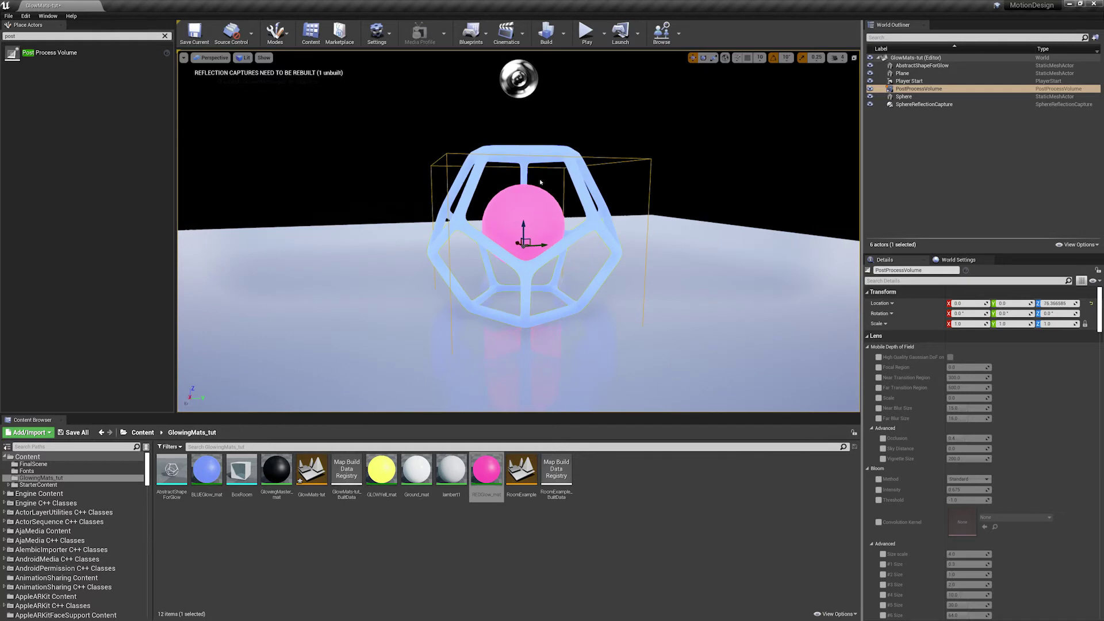
left_click_drag(557, 264, 621, 268, "alt")
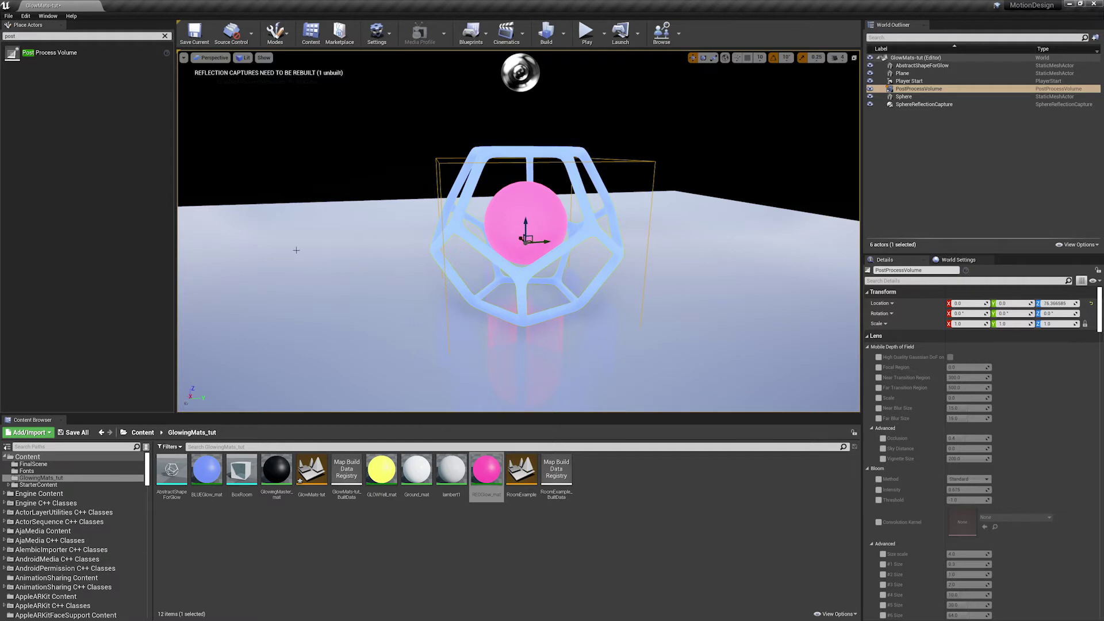
Enable Infinite Extent (Unbound) on the Post Process Volume and clear the property filter.
left_click(932, 285)
type("infi")
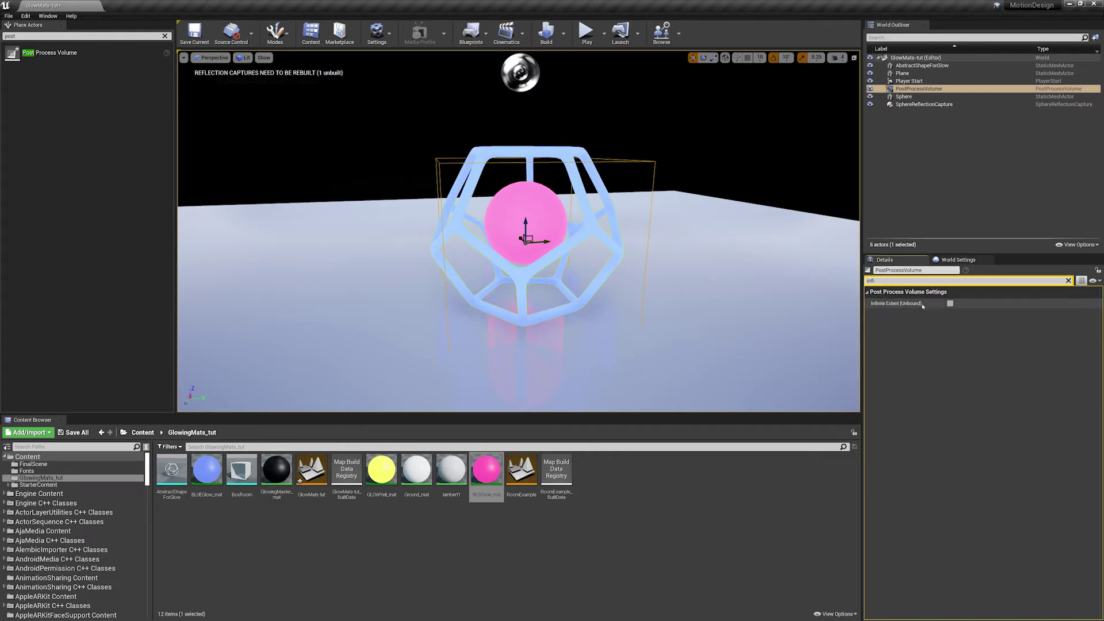
left_click(950, 304)
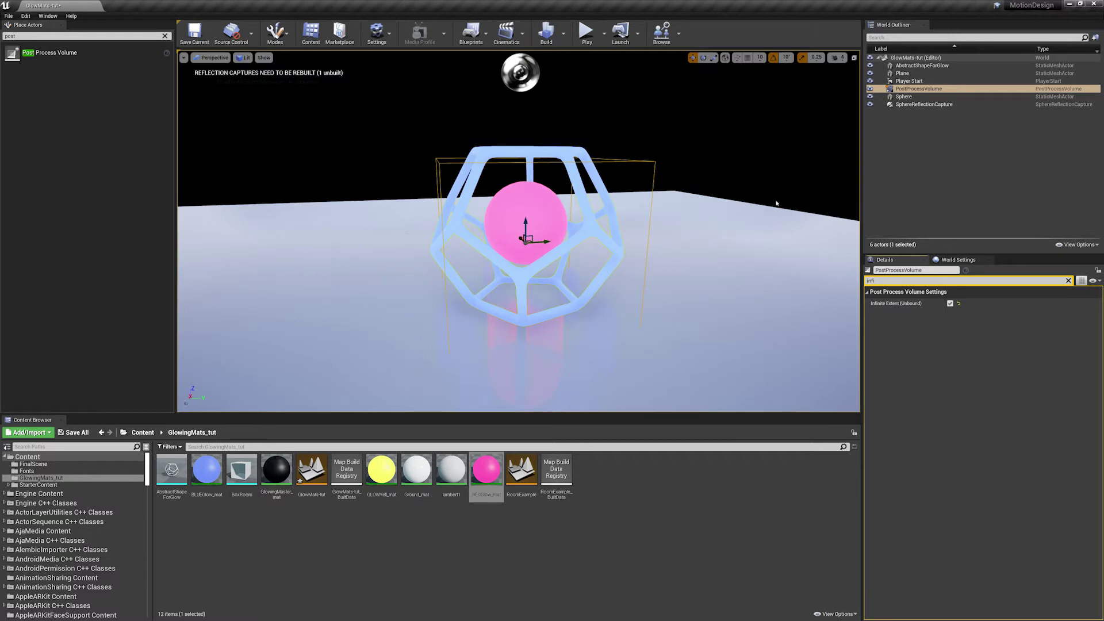
left_click(1068, 281)
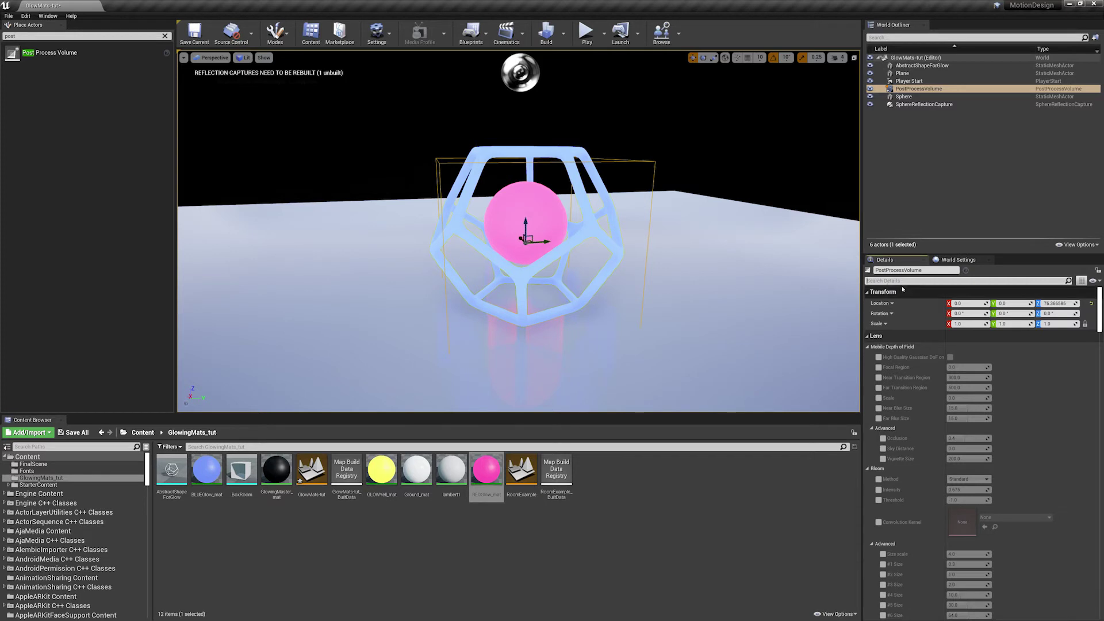
Enable the Bloom Method and Intensity overrides on the Post Process Volume and raise the intensity to about 5.3.
left_click(899, 81)
left_click(901, 89)
left_click(898, 282)
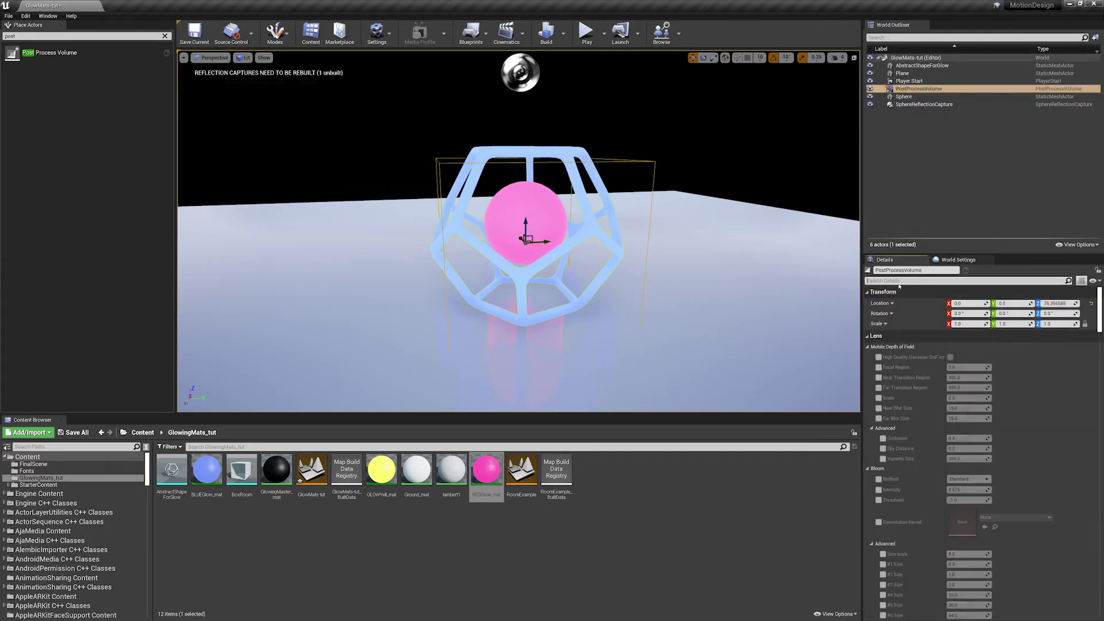
type("bloo")
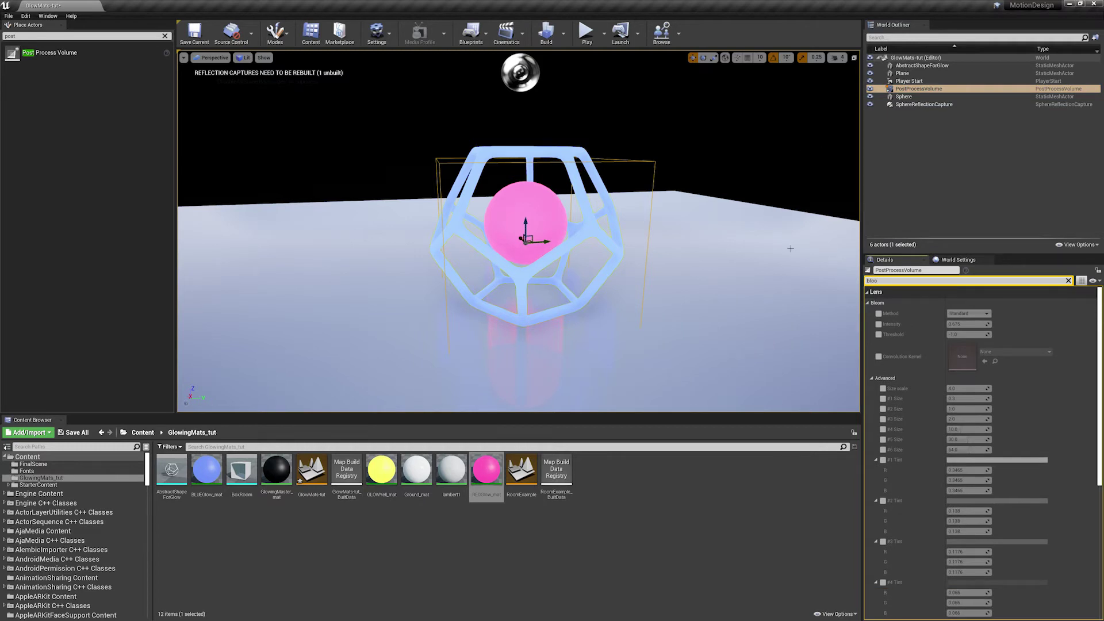
scroll(782, 248, "up", 3)
left_click(878, 313)
left_click(879, 324)
mouse_move(949, 324)
left_mouse_down()
mouse_move(981, 325)
mouse_move(948, 325)
mouse_move(966, 324)
left_mouse_up()
Inspect the bloom around the cage and lower the Bloom Intensity to about 4.08.
mouse_move(518, 231)
right_mouse_down("alt")
mouse_move(570, 231)
mouse_move(535, 231)
right_mouse_up("alt")
left_click_drag(535, 232, 598, 201, "alt")
mouse_move(696, 263)
left_mouse_down("alt")
mouse_move(748, 258)
mouse_move(650, 253)
mouse_move(697, 262)
left_mouse_up("alt")
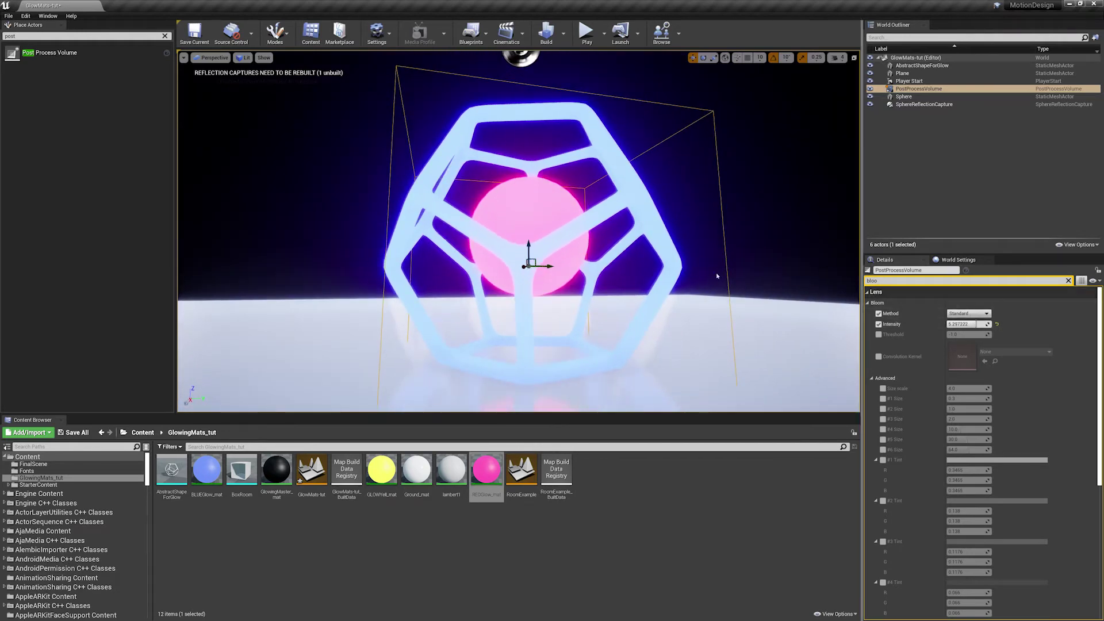
left_click_drag(518, 231, 519, 263, "alt")
right_click_drag(518, 263, 482, 263, "alt")
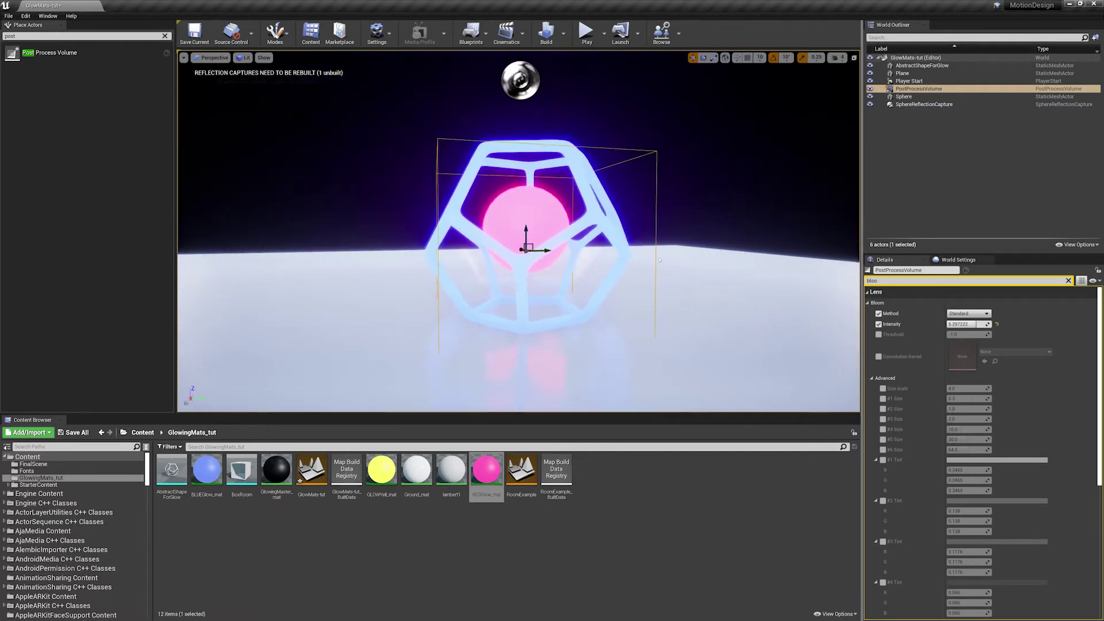
left_click_drag(483, 263, 552, 281, "alt")
right_click_drag(517, 253, 518, 253)
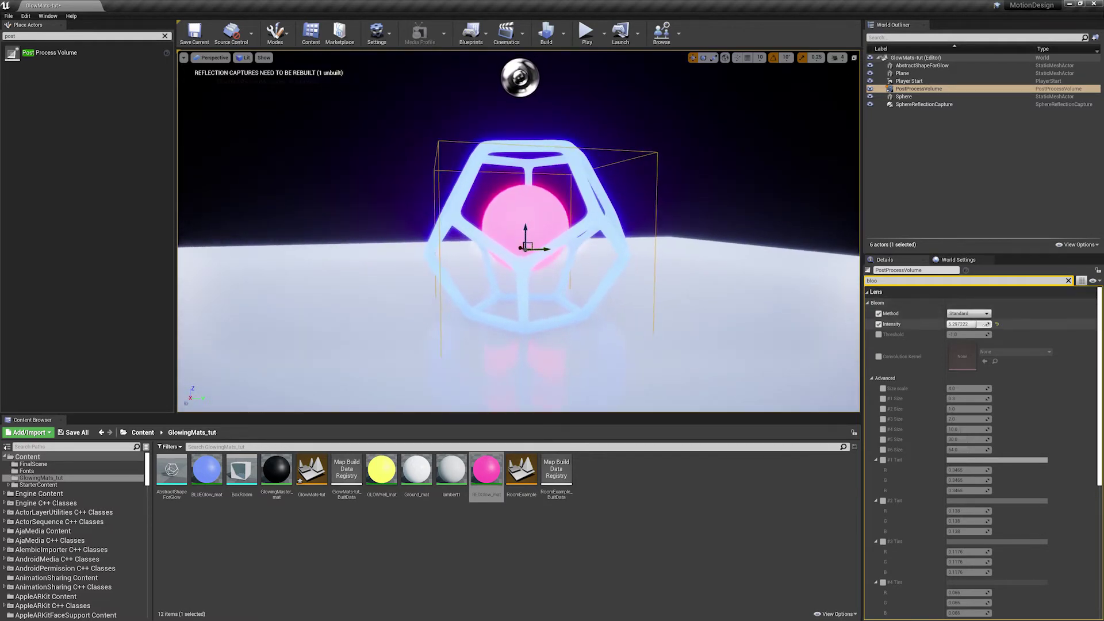
left_click_drag(977, 323, 969, 324)
right_click_drag(585, 256, 586, 256)
left_click(369, 510)
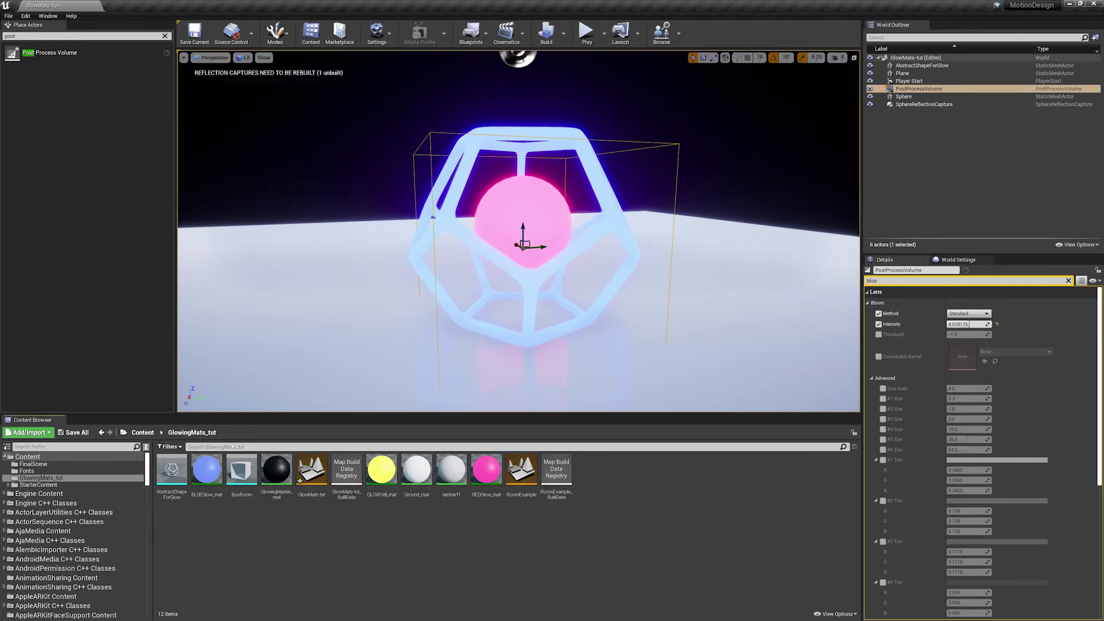
Open BLUEGlow_mat for editing and arrange its smaller editor window beside the glowing cage.
double_click(207, 469)
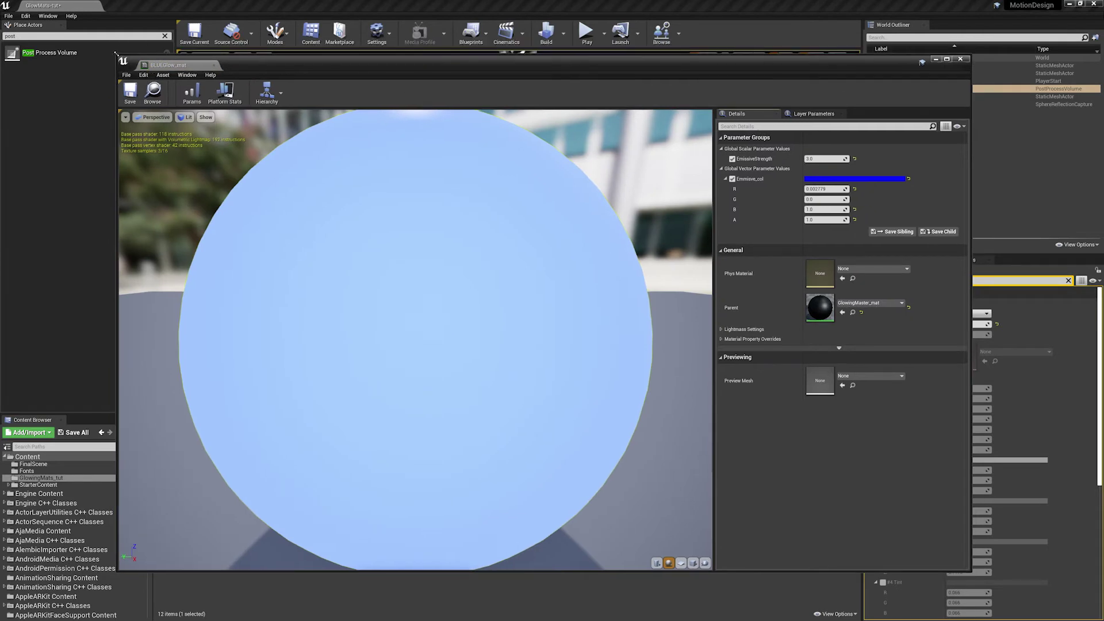
left_click_drag(117, 54, 491, 236)
left_click_drag(771, 246, 881, 138)
mouse_move(511, 234)
right_mouse_down()
mouse_move(402, 234)
mouse_move(512, 234)
right_mouse_up()
left_click(996, 251)
left_click_drag(868, 331, 842, 288)
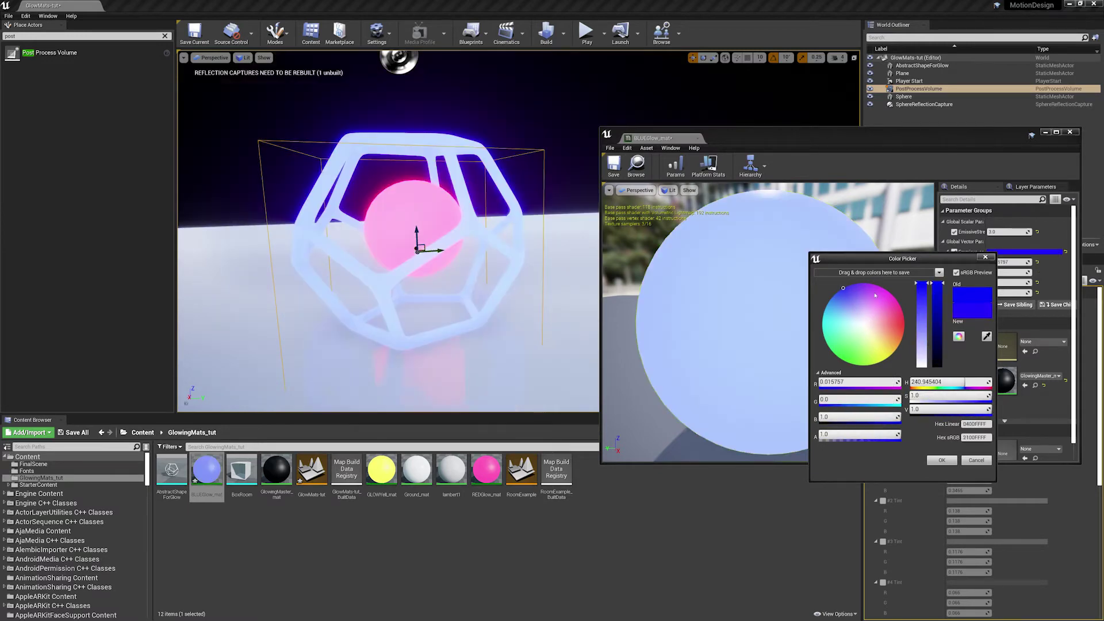
left_click(975, 461)
Try an EmissiveStrength of about 4.99 and of 100 on BLUEGlow_mat, inspecting the cage's glow.
left_click_drag(995, 232, 1036, 236)
left_click(1018, 232)
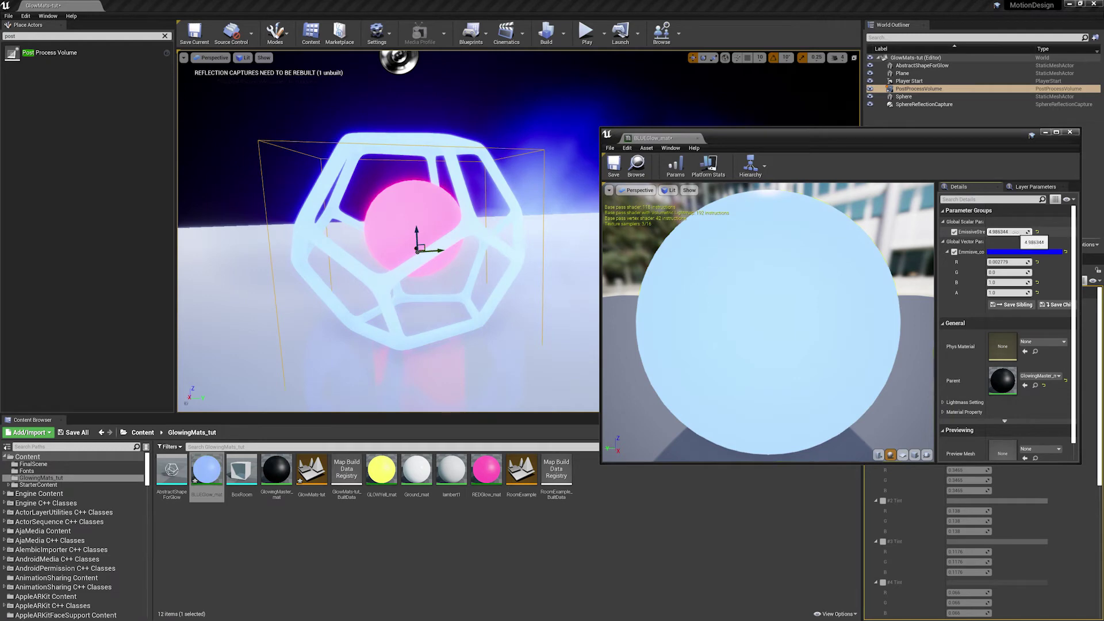
type("100")
key("Return")
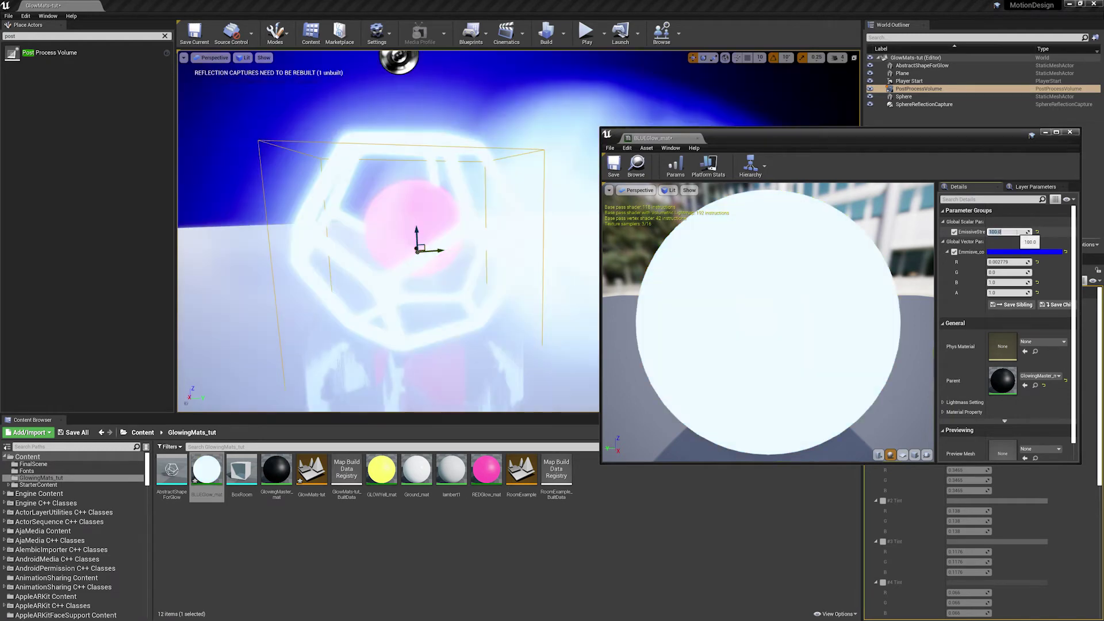
key("f")
left_click_drag(399, 205, 333, 205, "alt")
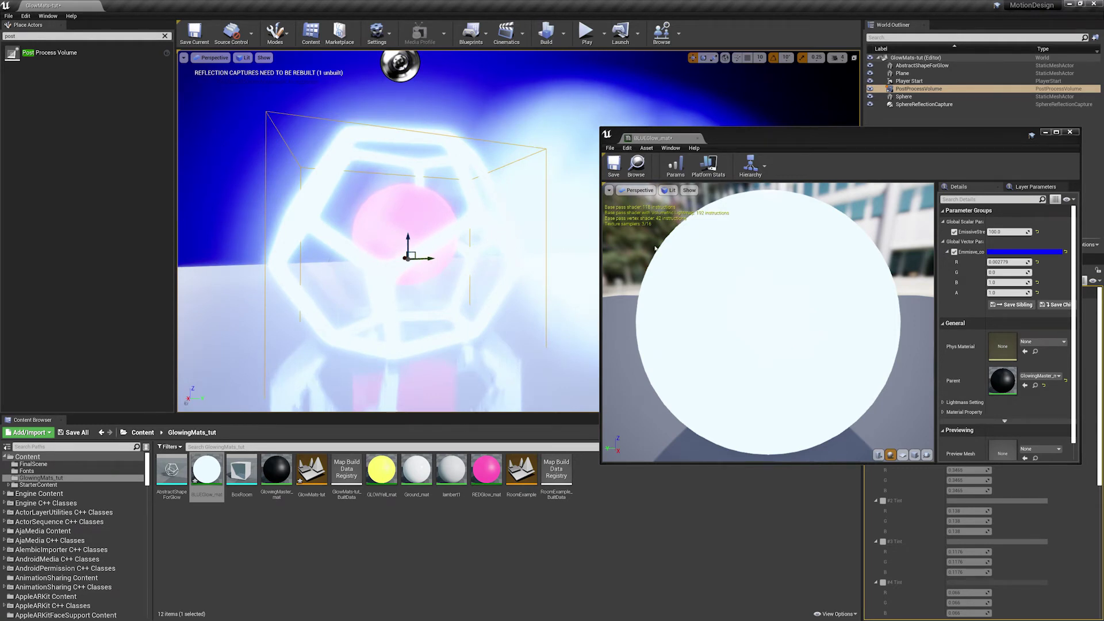
left_click_drag(509, 228, 495, 240, "alt")
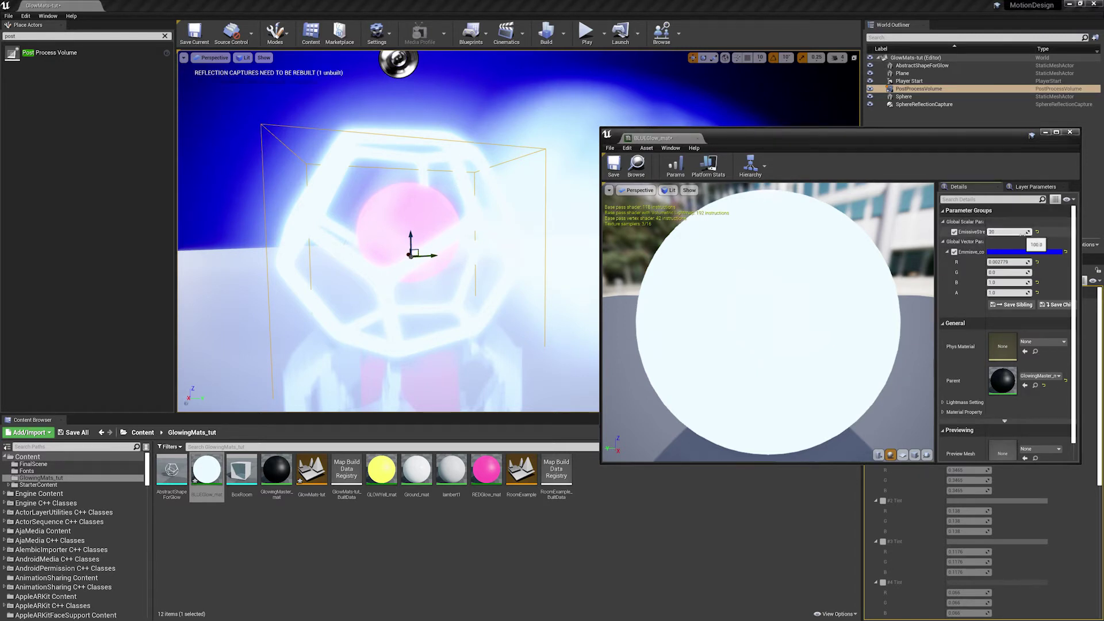
Try the EmissiveStrength of BLUEGlow_mat at 20 and at 3.
key("Return")
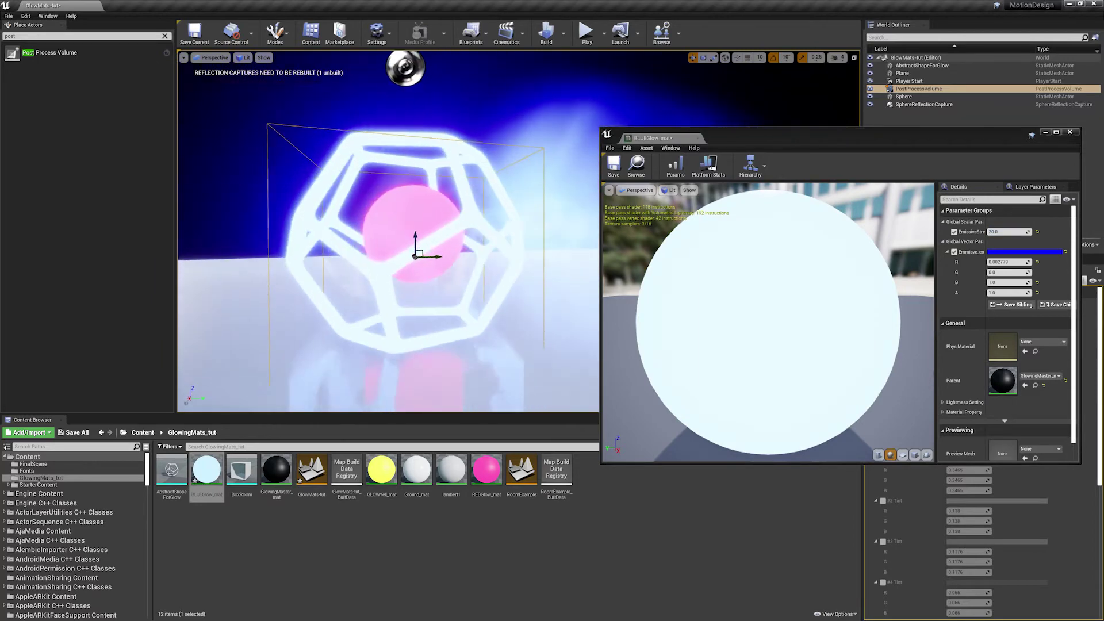
left_click(1022, 231)
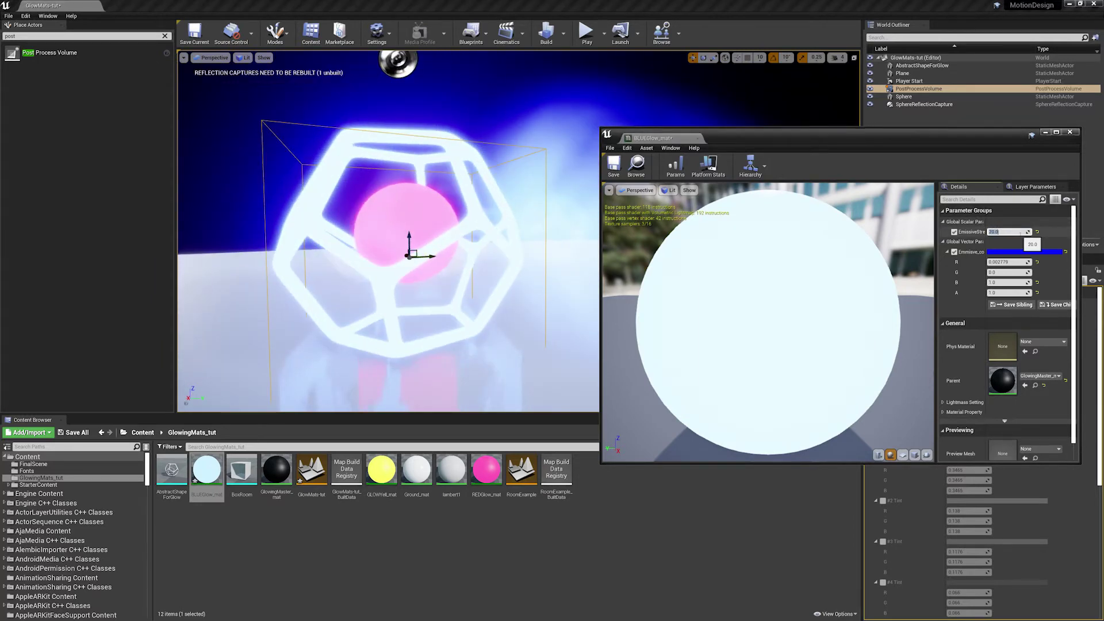
key("Return")
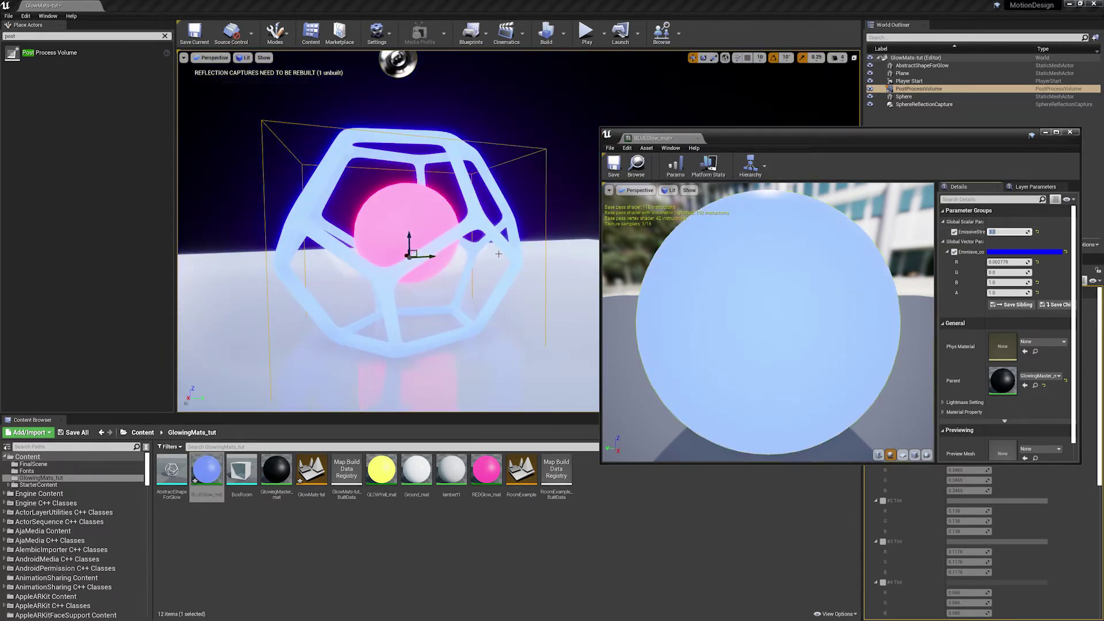
Set the EmissiveStrength of BLUEGlow_mat to 5 and close the material editor.
left_click(1022, 231)
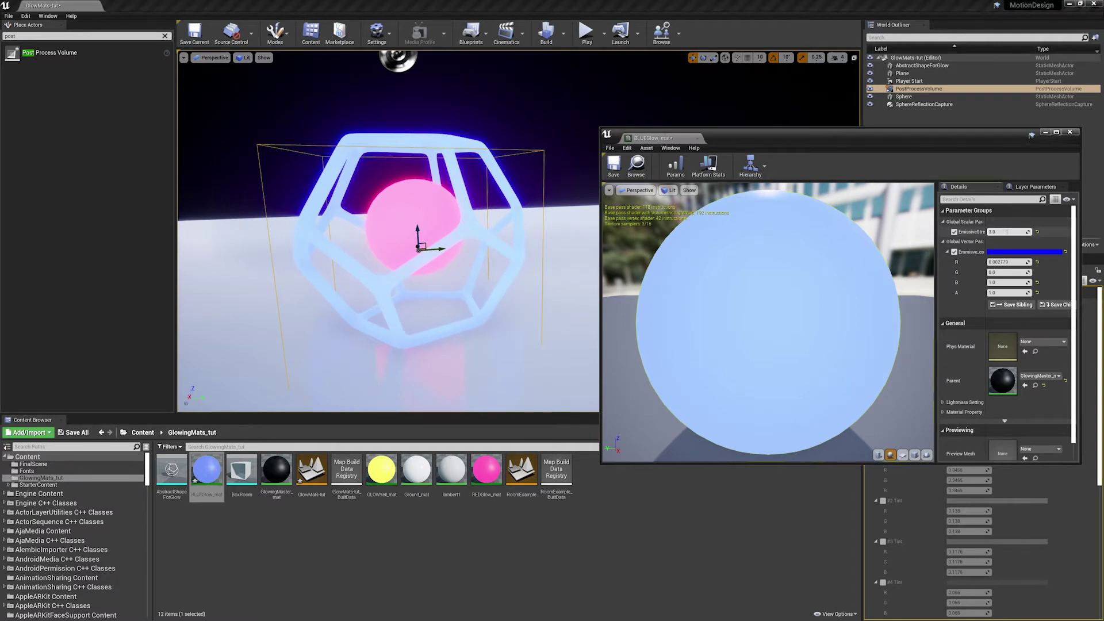
key("Return")
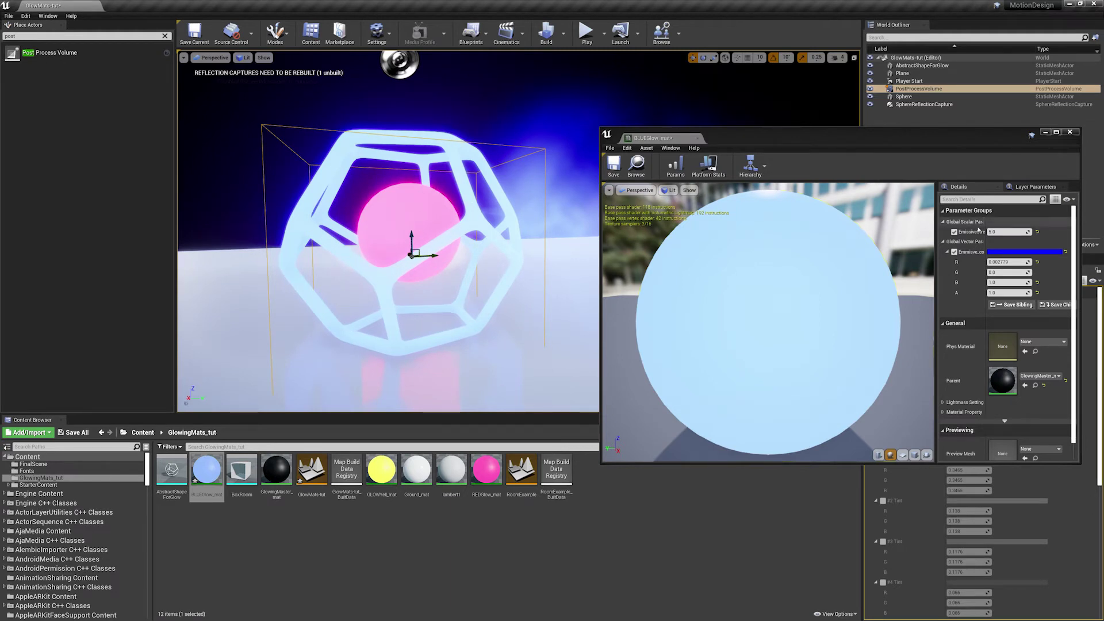
left_click_drag(968, 135, 818, 117)
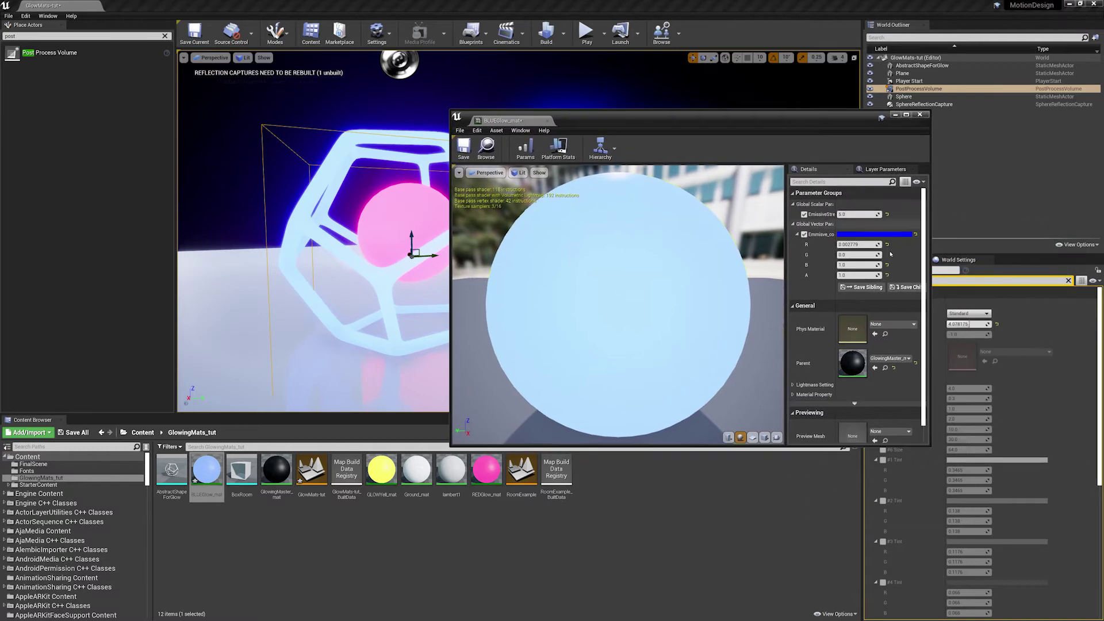
left_click(920, 114)
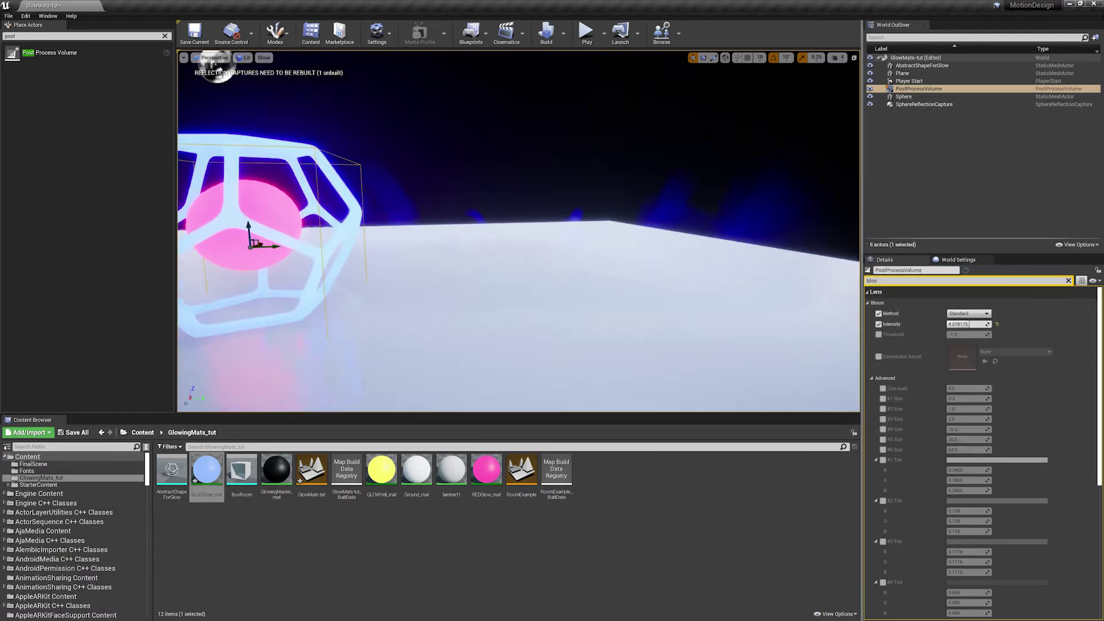
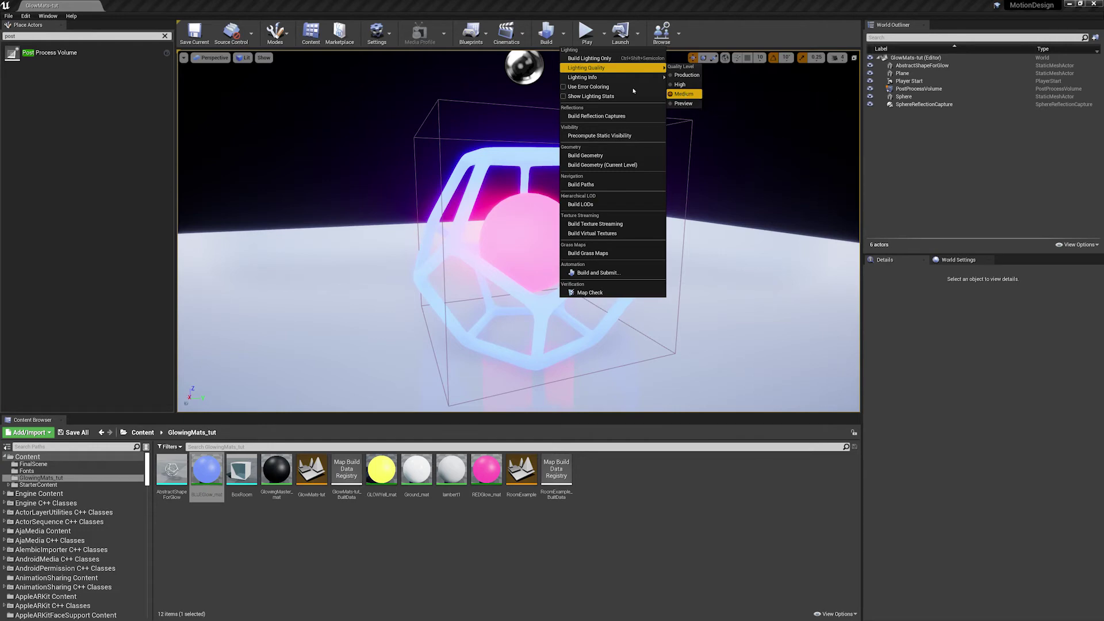
Build only the lighting for the level and inspect the glowing cage and sphere from several angles.
left_click(601, 59)
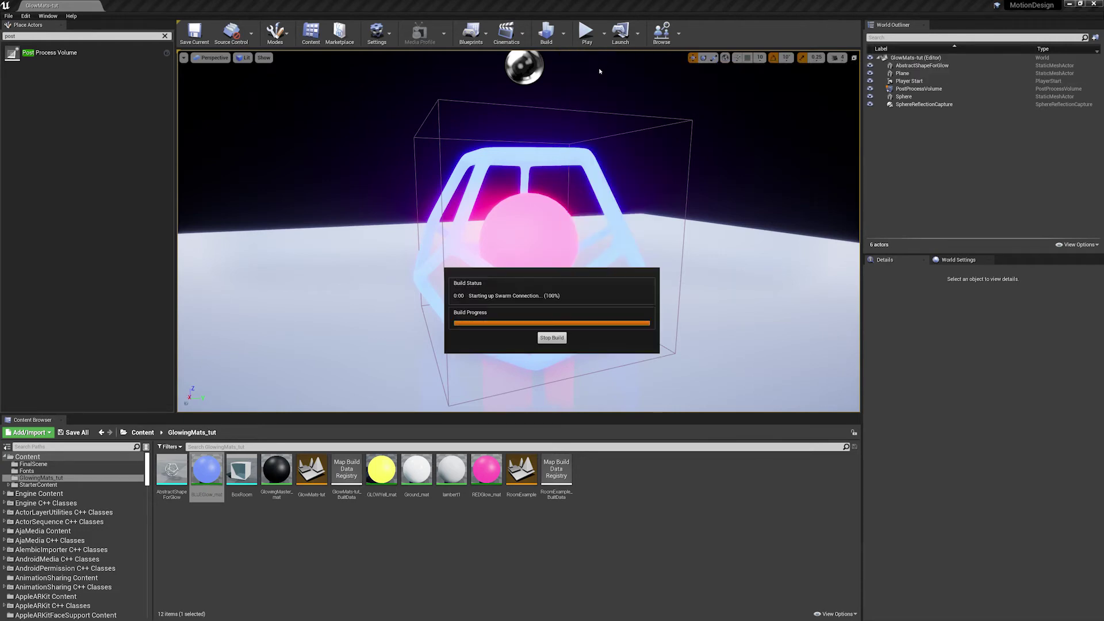
left_click_drag(701, 202, 668, 283, "alt")
mouse_move(669, 283)
right_mouse_down("alt")
mouse_move(621, 311)
mouse_move(669, 283)
right_mouse_up("alt")
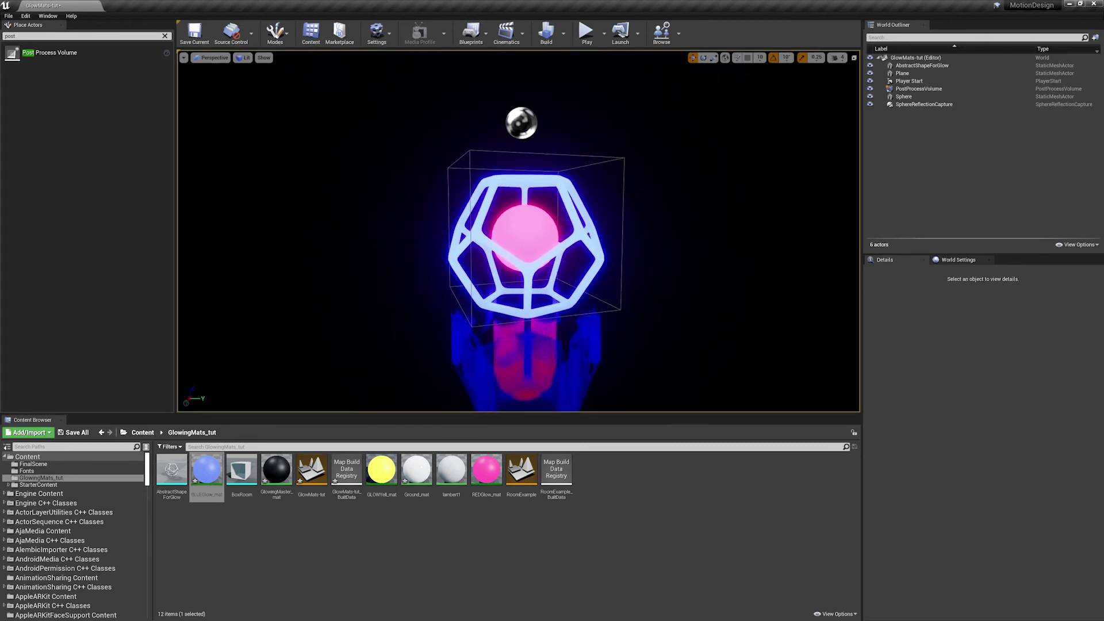
right_click_drag(573, 242, 598, 242, "alt")
left_click_drag(598, 242, 437, 242, "alt")
left_click_drag(596, 223, 595, 221, "alt")
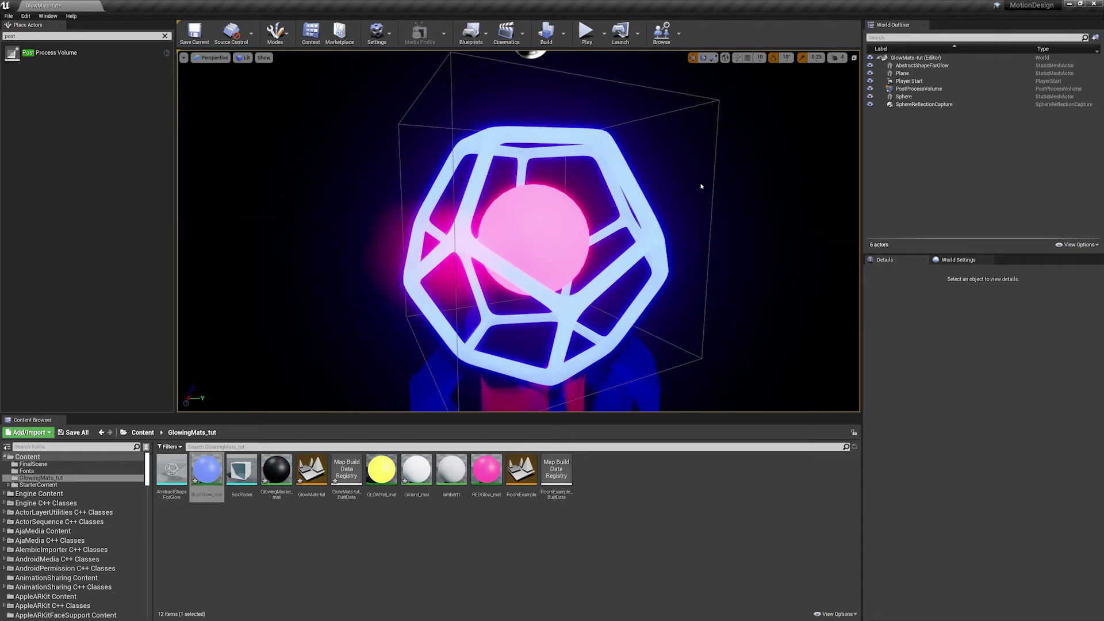
left_click_drag(736, 196, 739, 196, "alt")
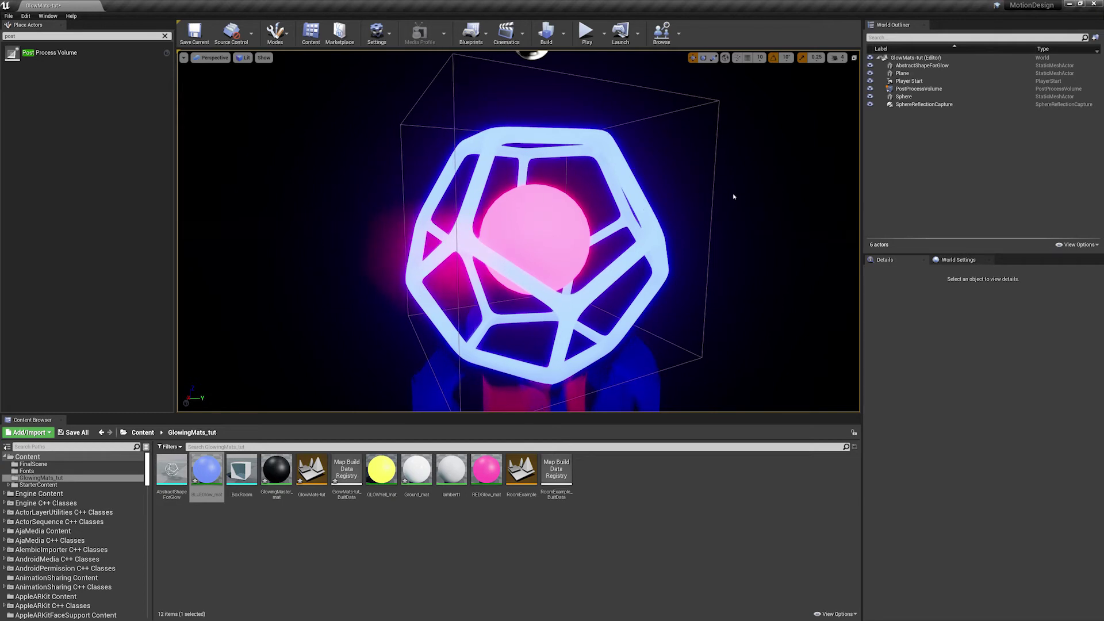
Set the Emissive Boost of AbstractShapeForGlow to 10 and build only the lighting.
left_click(646, 213)
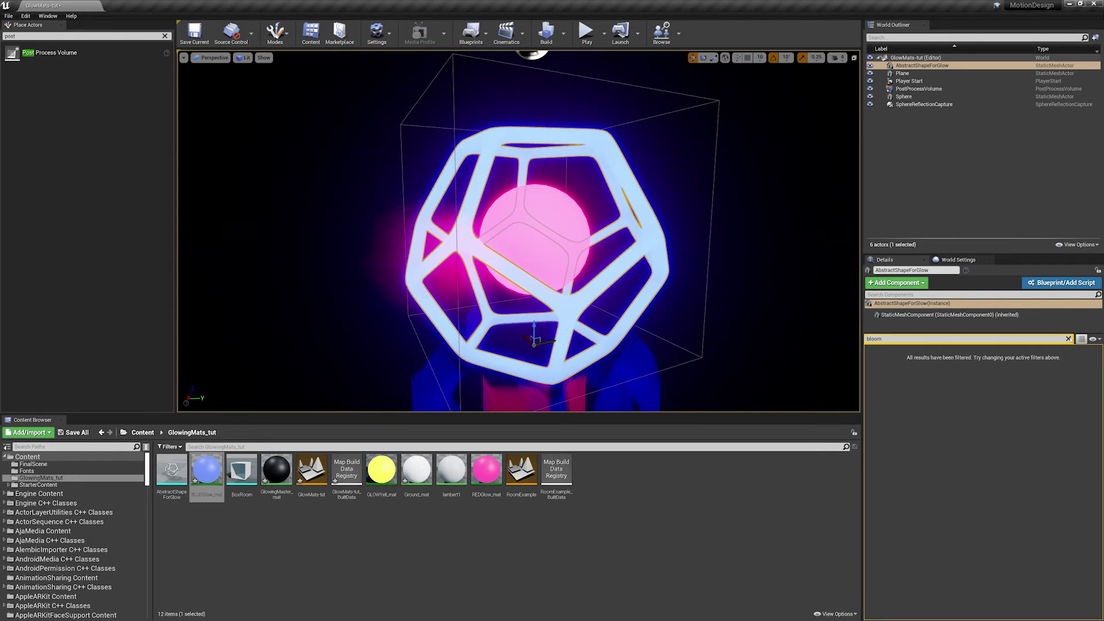
left_click(1069, 338)
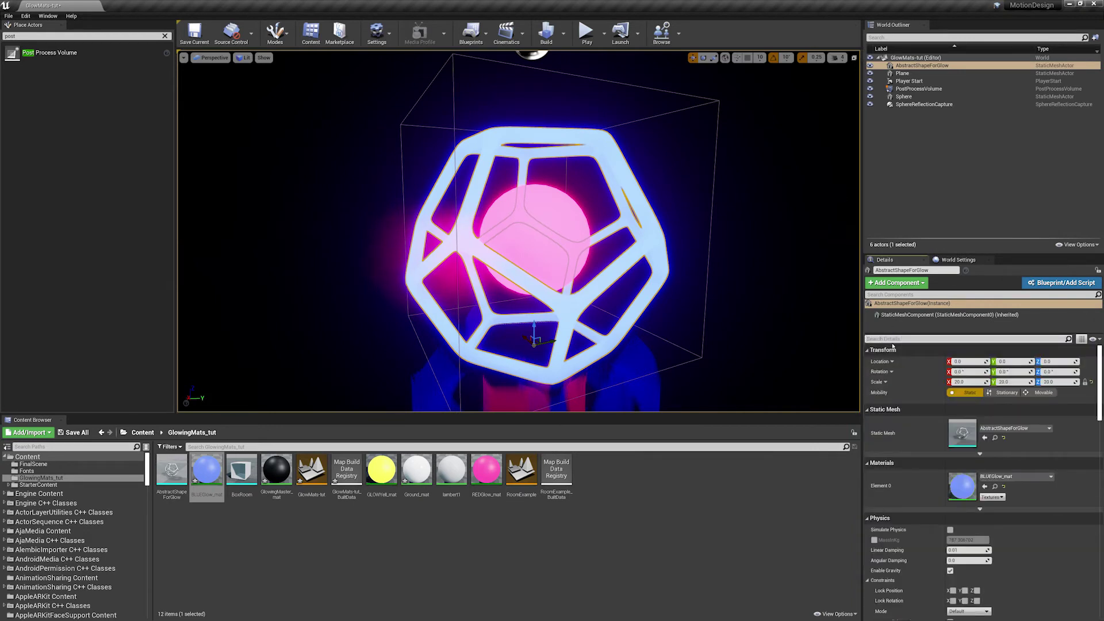
type("emi")
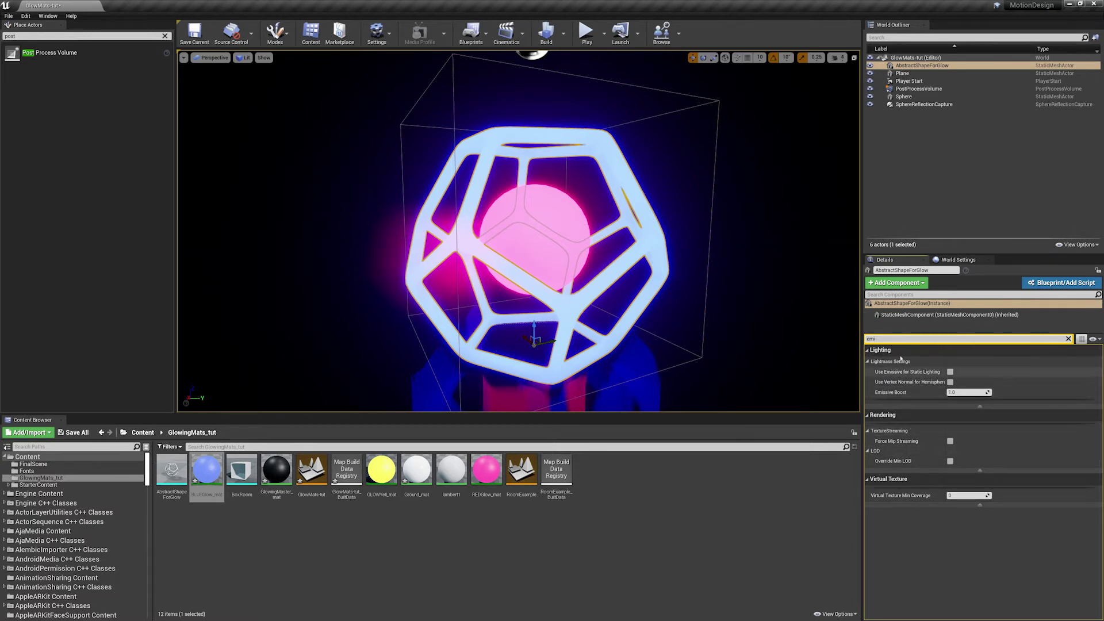
left_click(972, 393)
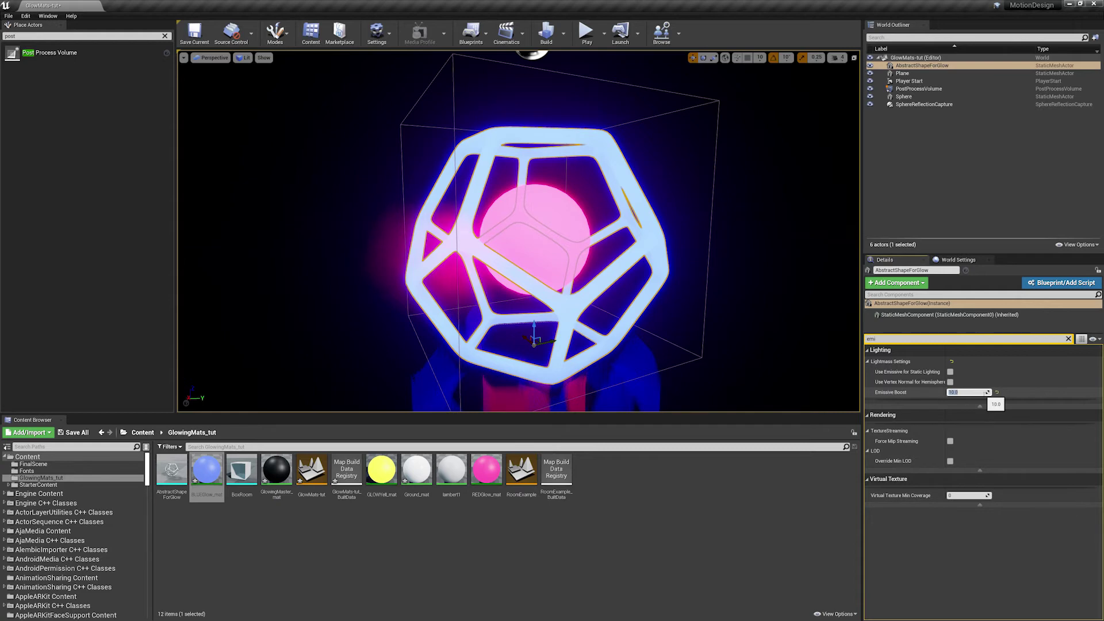
left_click_drag(545, 206, 604, 210, "alt")
left_click(563, 32)
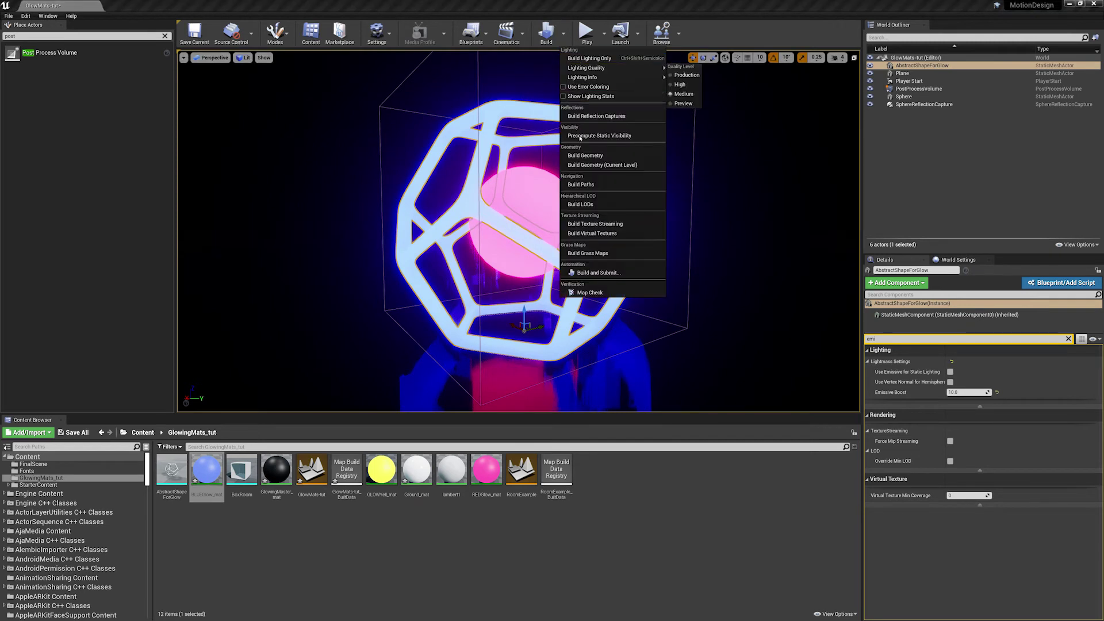
left_click(604, 60)
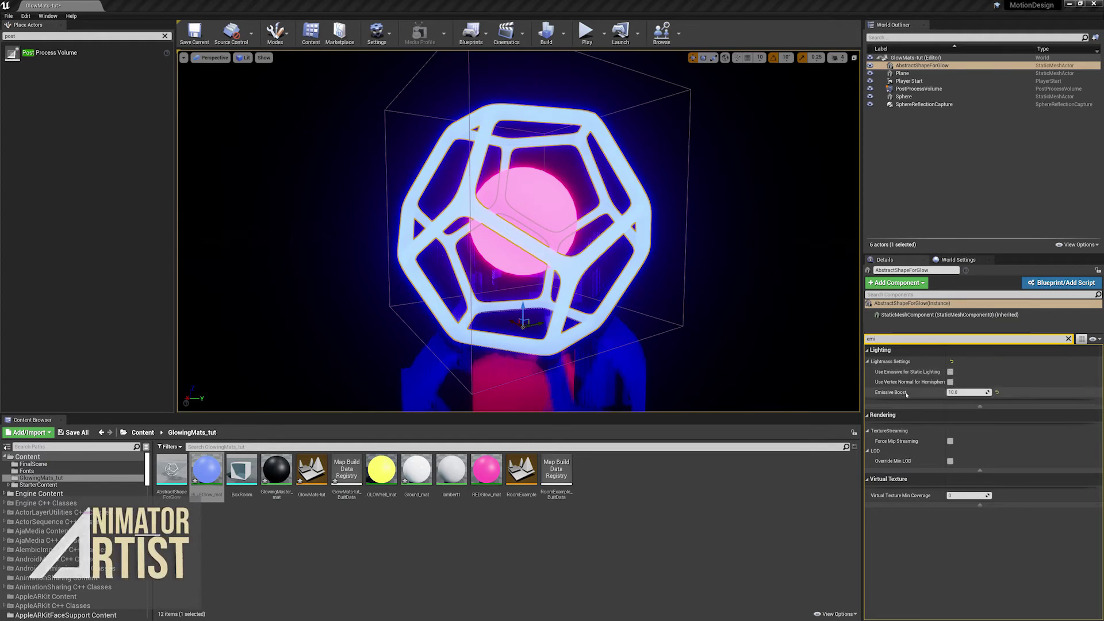
Enable Use Emissive for Static Lighting on the cage and rebuild the level, inspecting the light cast on the ground.
left_click(949, 371)
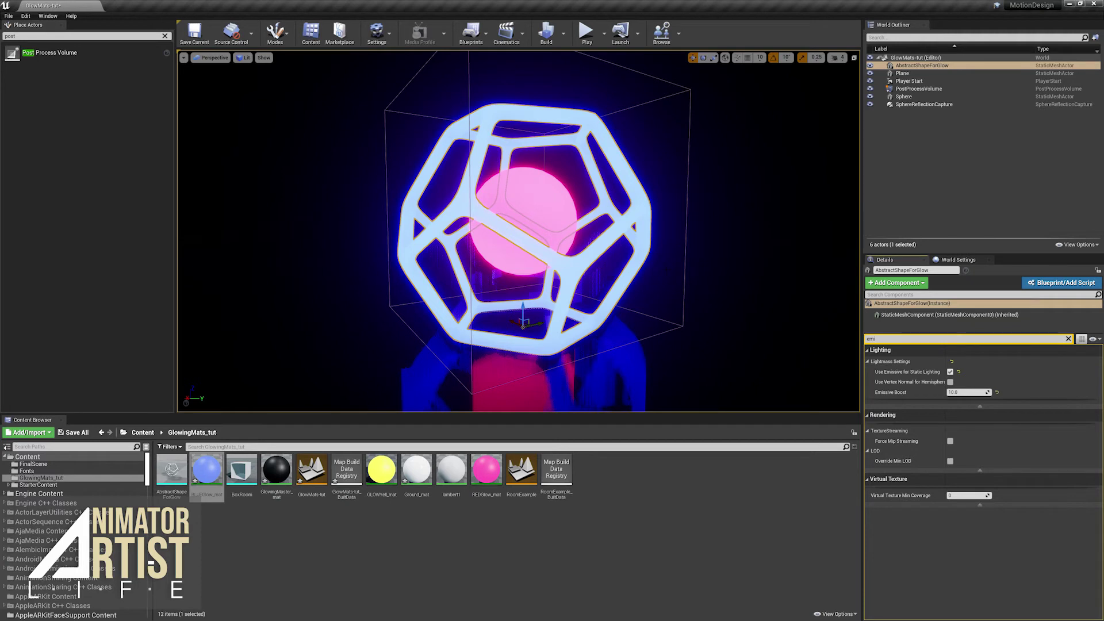
left_click_drag(600, 313, 619, 313, "alt")
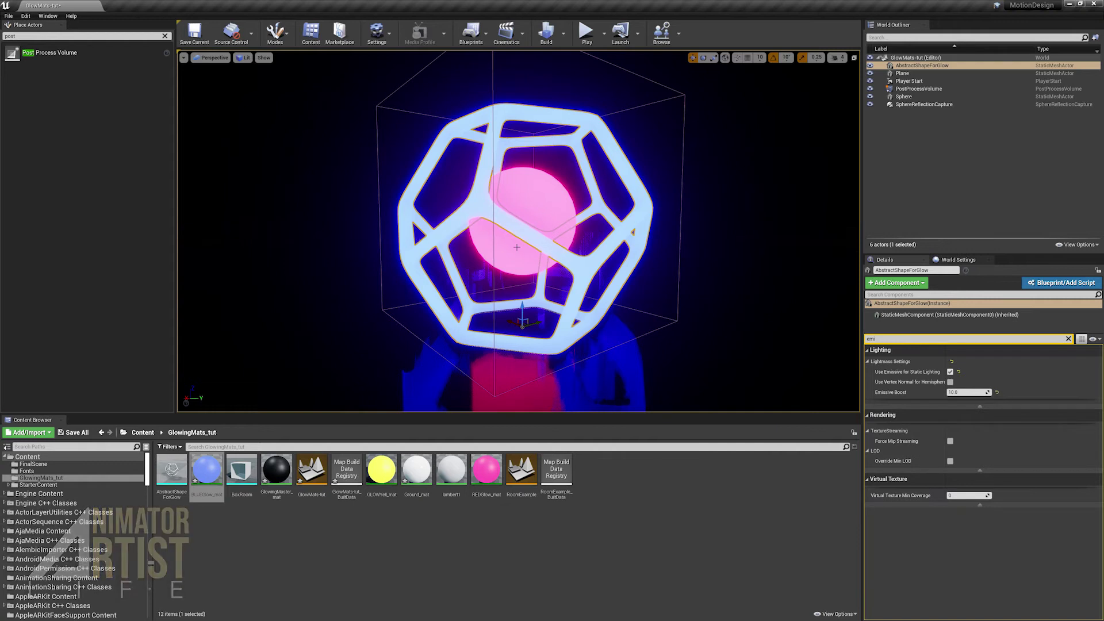
left_click_drag(497, 242, 488, 242, "alt")
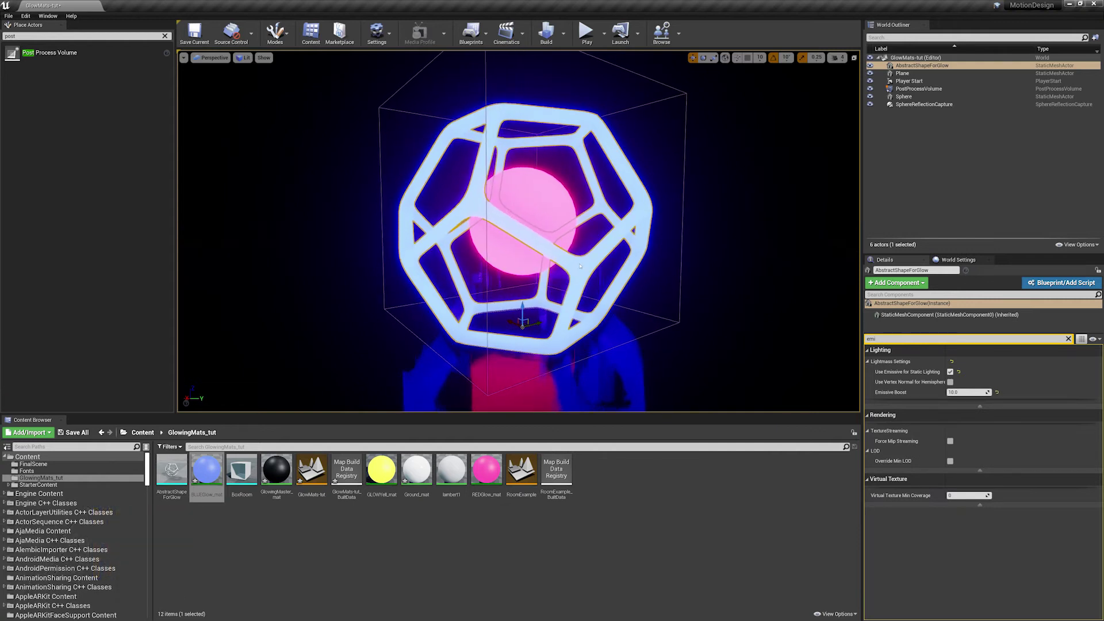
left_click_drag(558, 264, 582, 264, "alt")
left_click(545, 32)
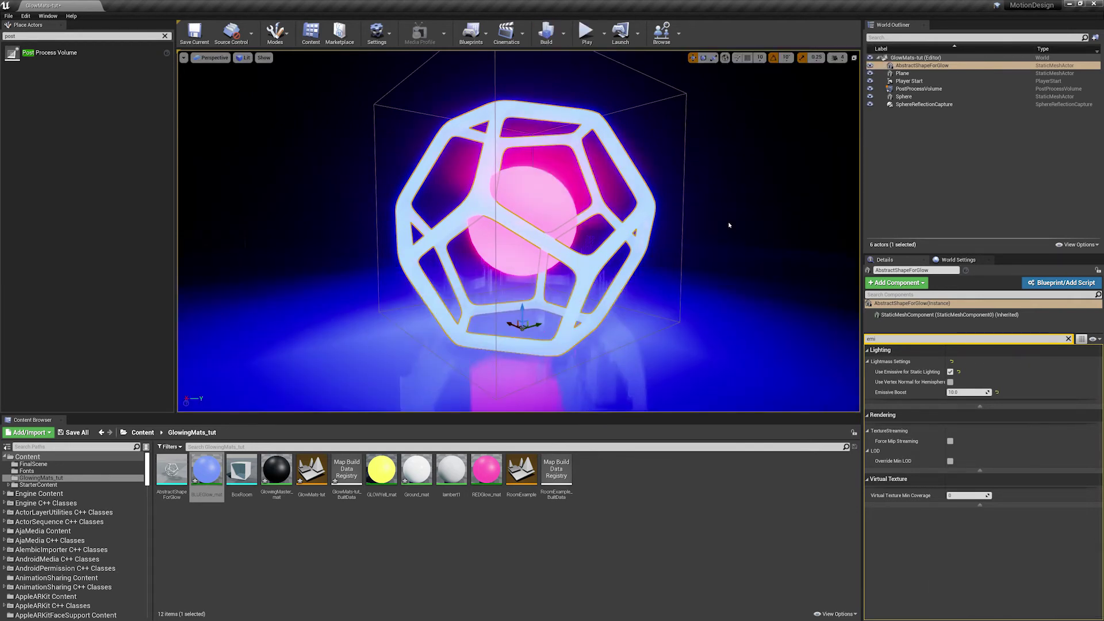
left_click_drag(624, 219, 611, 219, "alt")
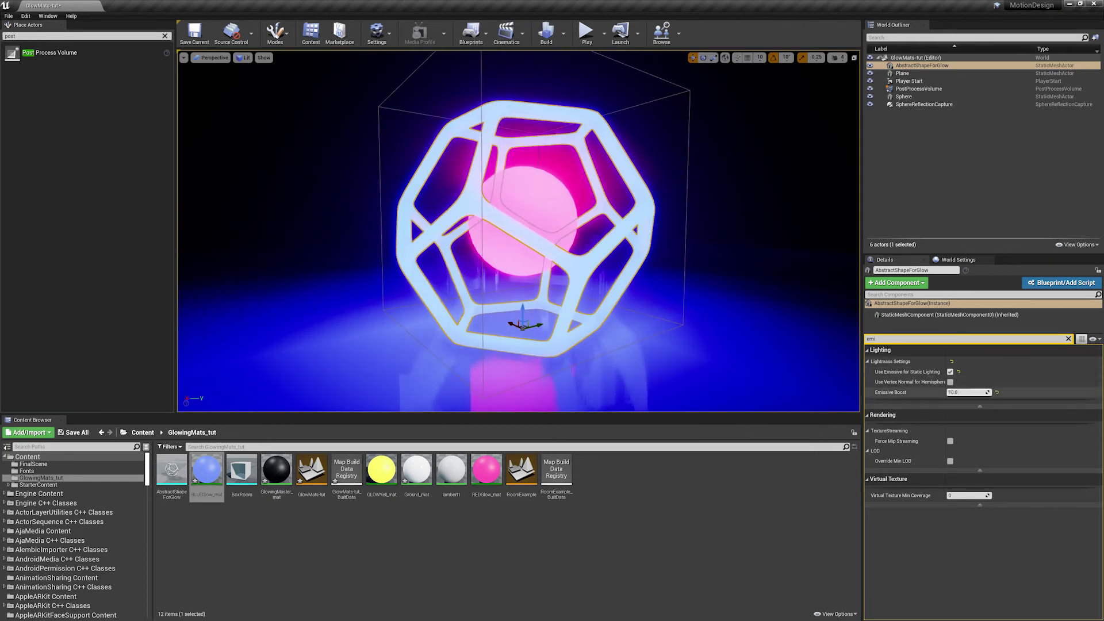
Set the cage's Emissive Boost to 100 and rebuild the level, inspecting the light around the cage.
left_click(961, 393)
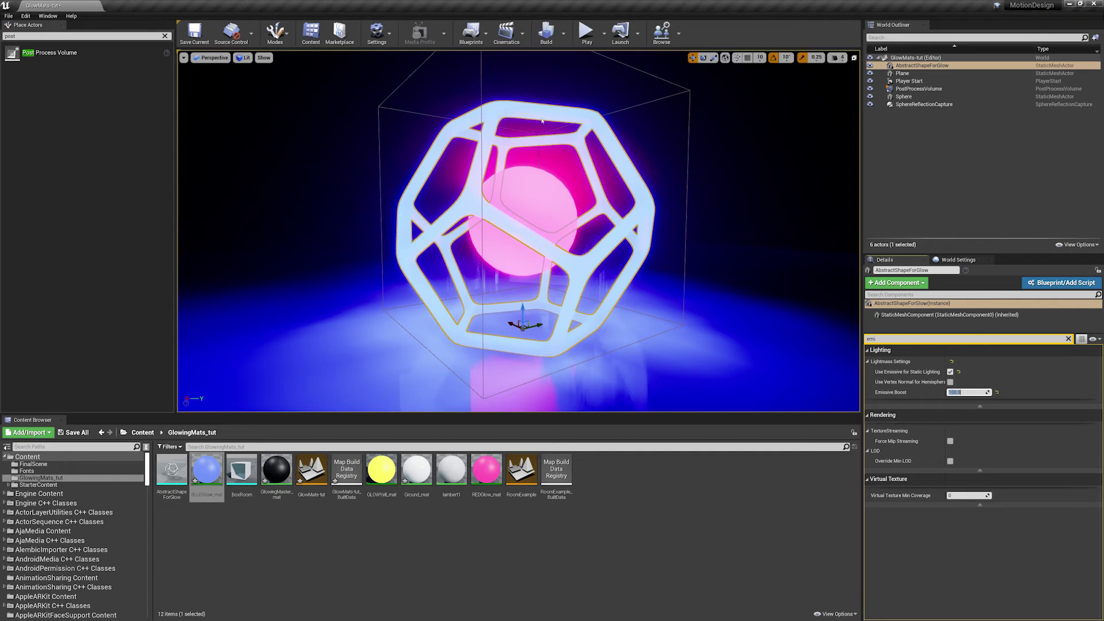
left_click(546, 33)
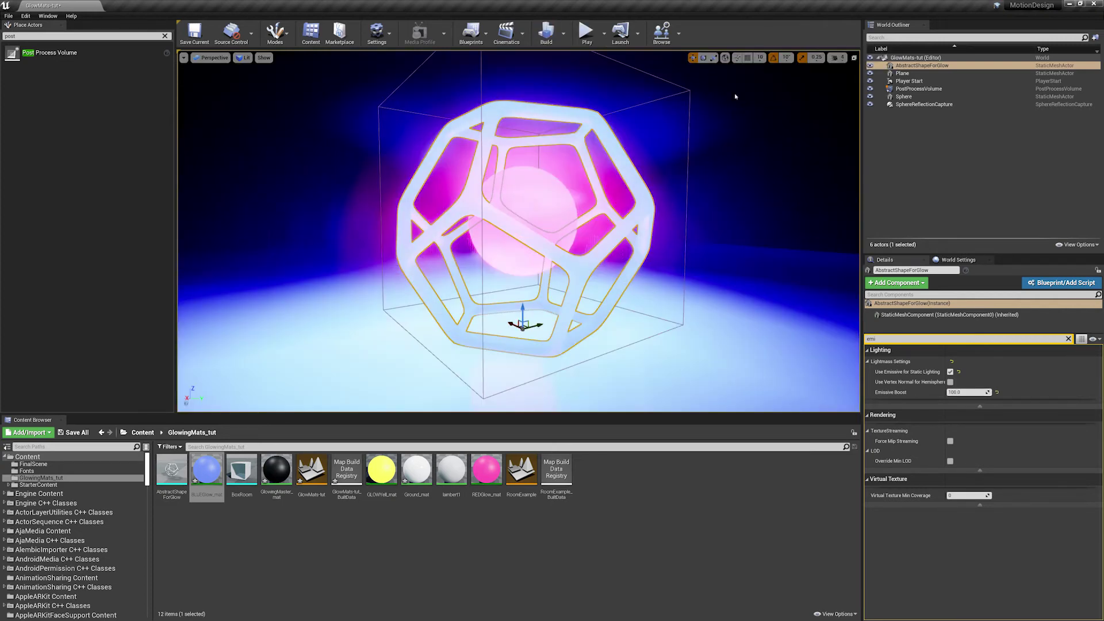
left_click_drag(714, 201, 746, 202, "alt")
left_click(746, 202)
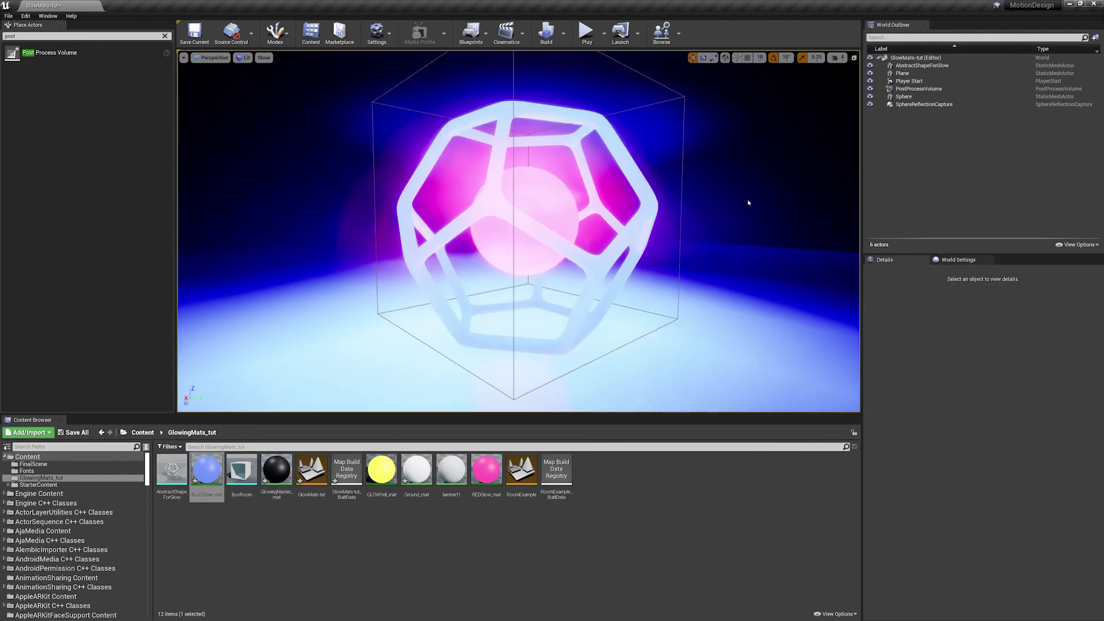
left_click_drag(702, 235, 707, 232, "alt")
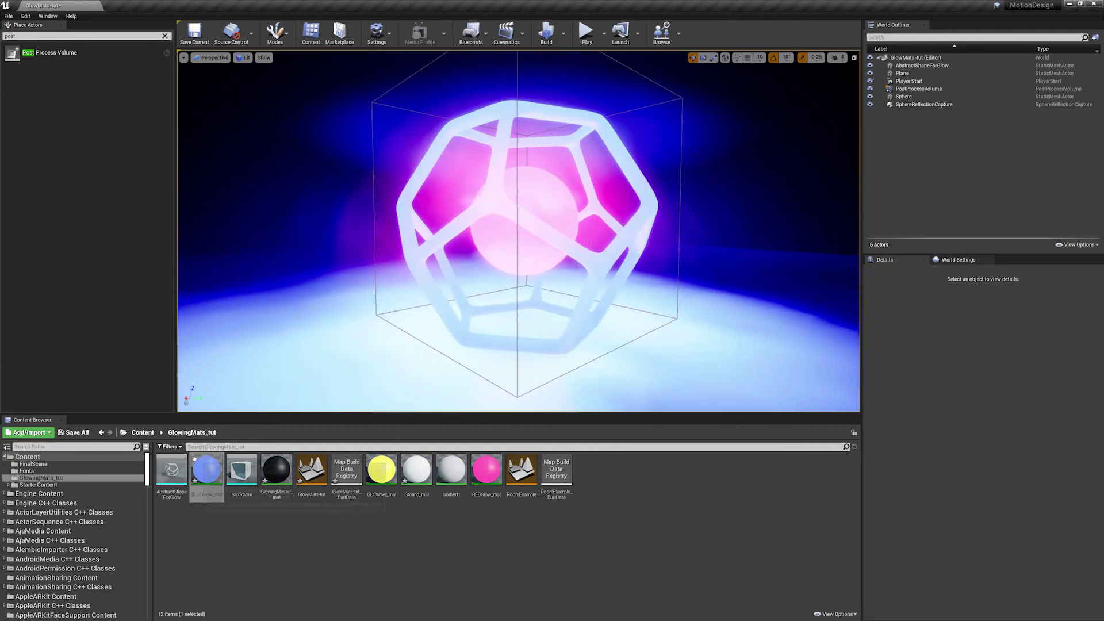
Check the EmissiveStrength of BLUEGlow_mat, close its editor and look over the selected cage.
double_click(206, 470)
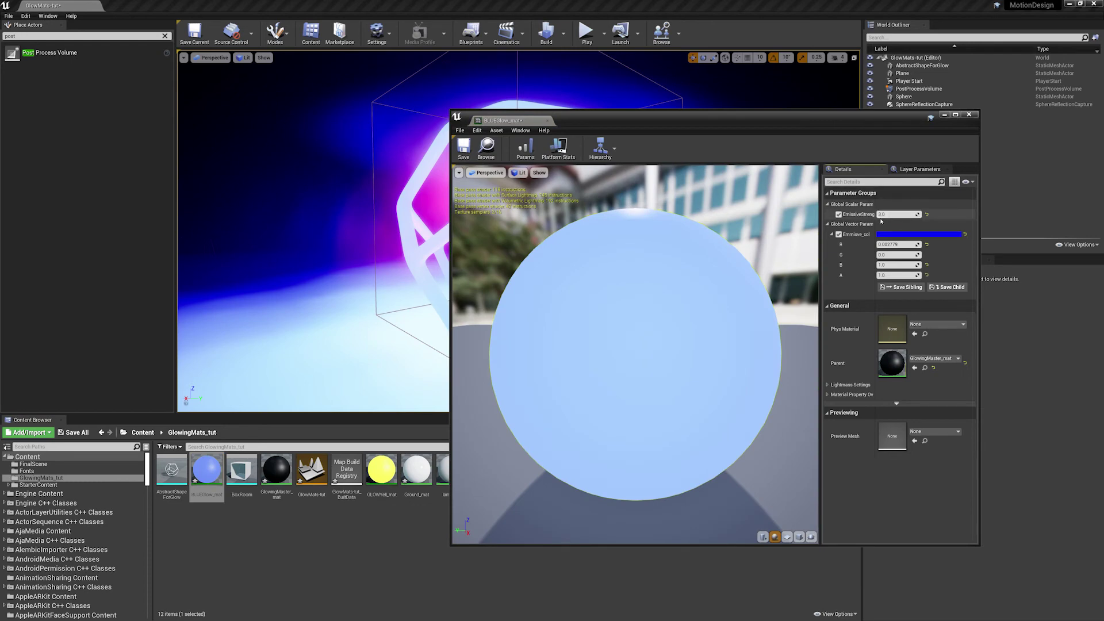
left_click_drag(914, 115, 607, 184)
left_click(660, 184)
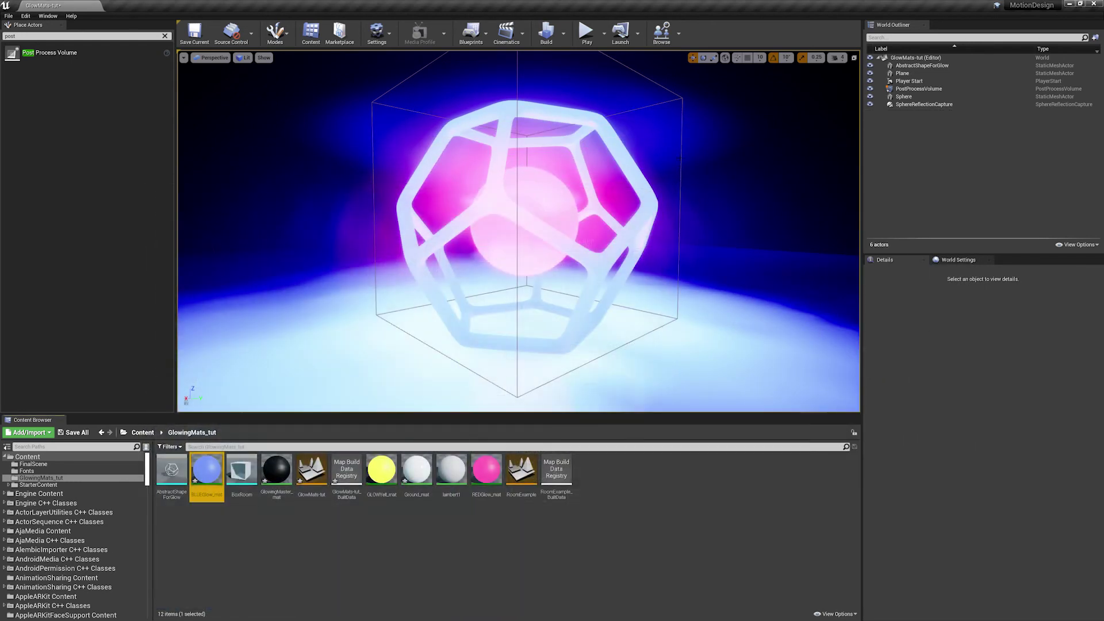
left_click(647, 226)
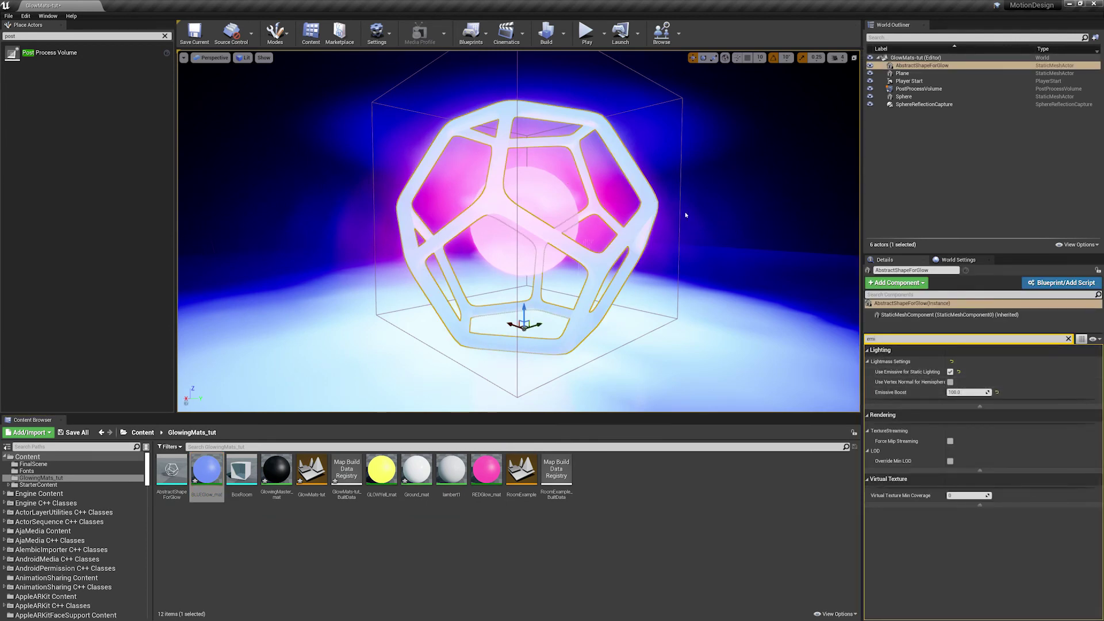
left_click_drag(723, 260, 669, 178, "alt")
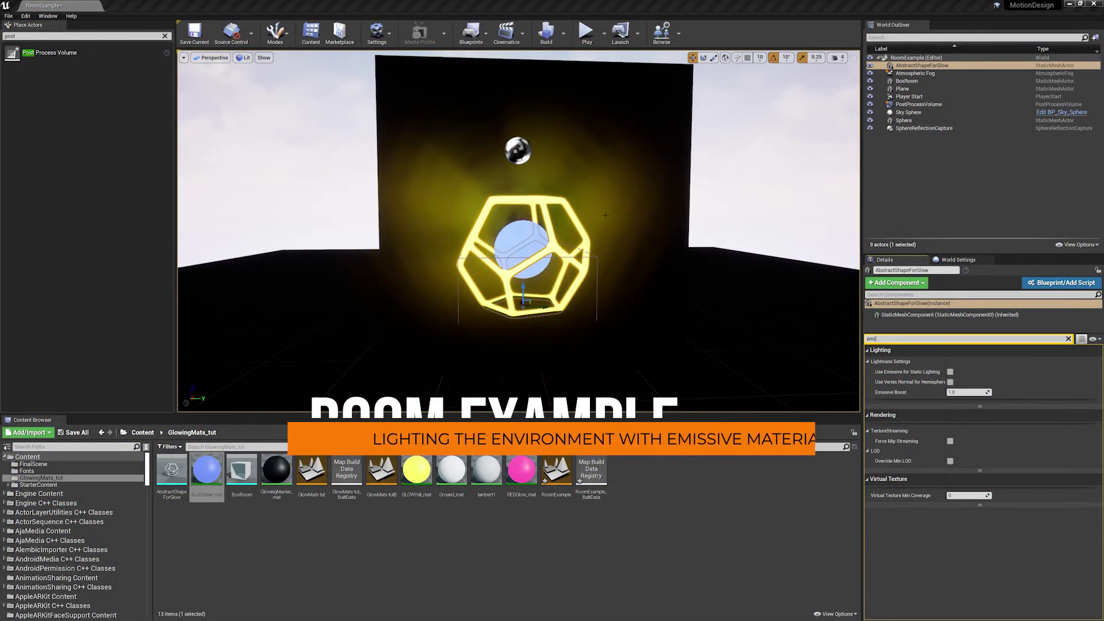
Examine the unlit BoxRoom and the yellow cage in the RoomExample level from outside and inside the room.
mouse_move(605, 215)
right_mouse_down("alt")
mouse_move(690, 215)
mouse_move(615, 215)
right_mouse_up("alt")
left_click_drag(733, 176, 825, 177, "alt")
left_click(733, 177)
right_click_drag(674, 229, 588, 229, "alt")
mouse_move(675, 229)
left_mouse_down("alt")
mouse_move(789, 228)
mouse_move(674, 228)
left_mouse_up("alt")
right_click_drag(675, 228, 761, 228, "alt")
left_click_drag(674, 229, 658, 207, "alt")
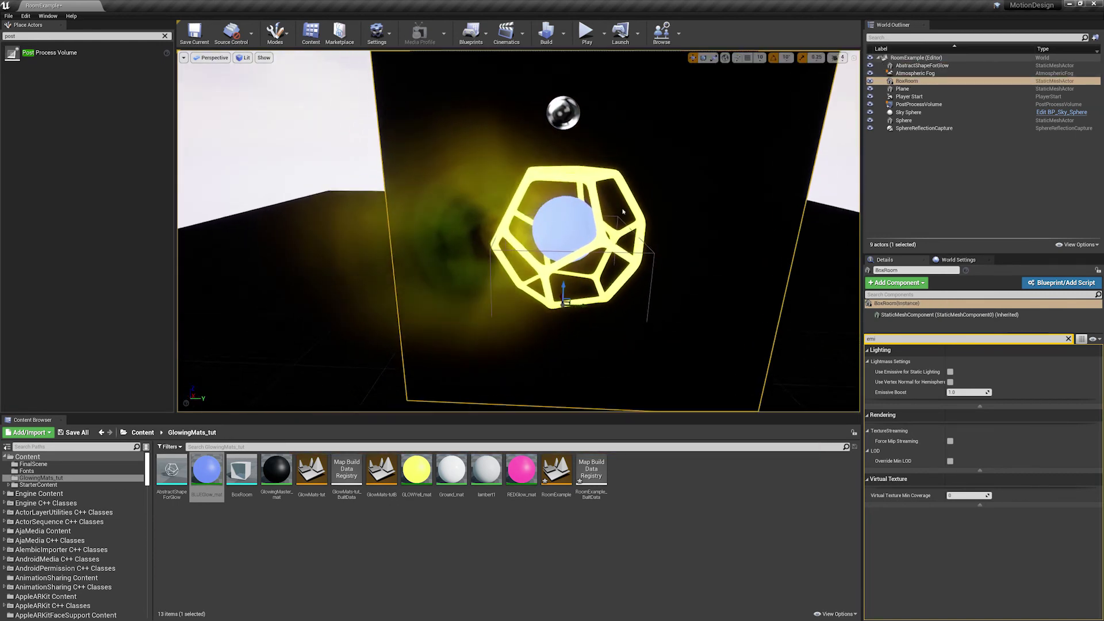
right_click_drag(658, 207, 744, 207, "alt")
left_click_drag(650, 187, 592, 191, "alt")
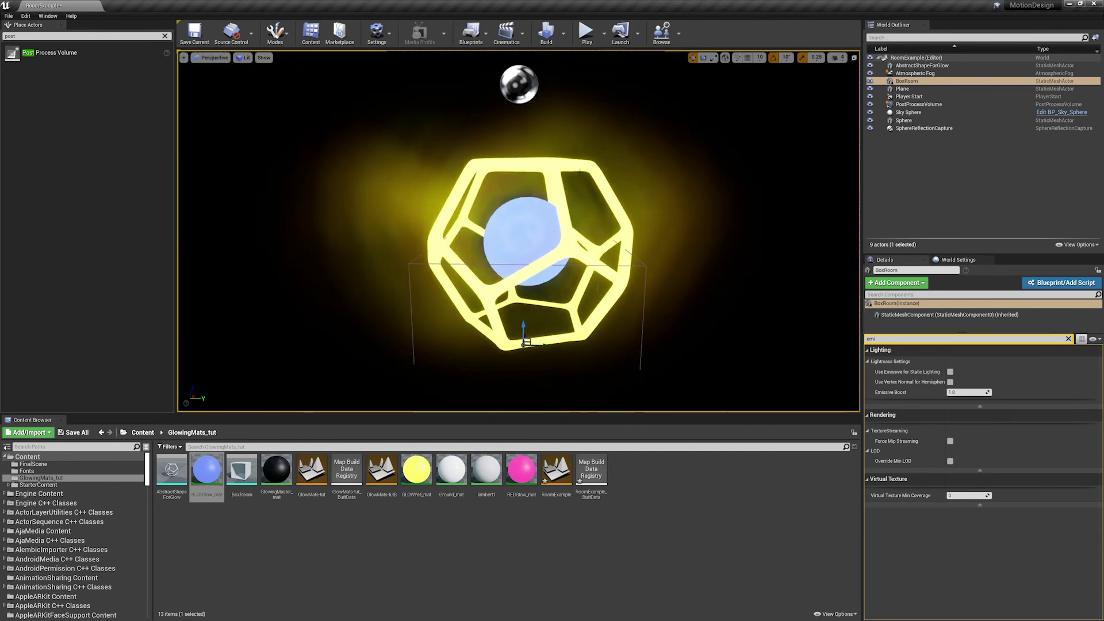
Enable Use Emissive for Static Lighting on the yellow cage and on the blue sphere inside it.
left_click(549, 169)
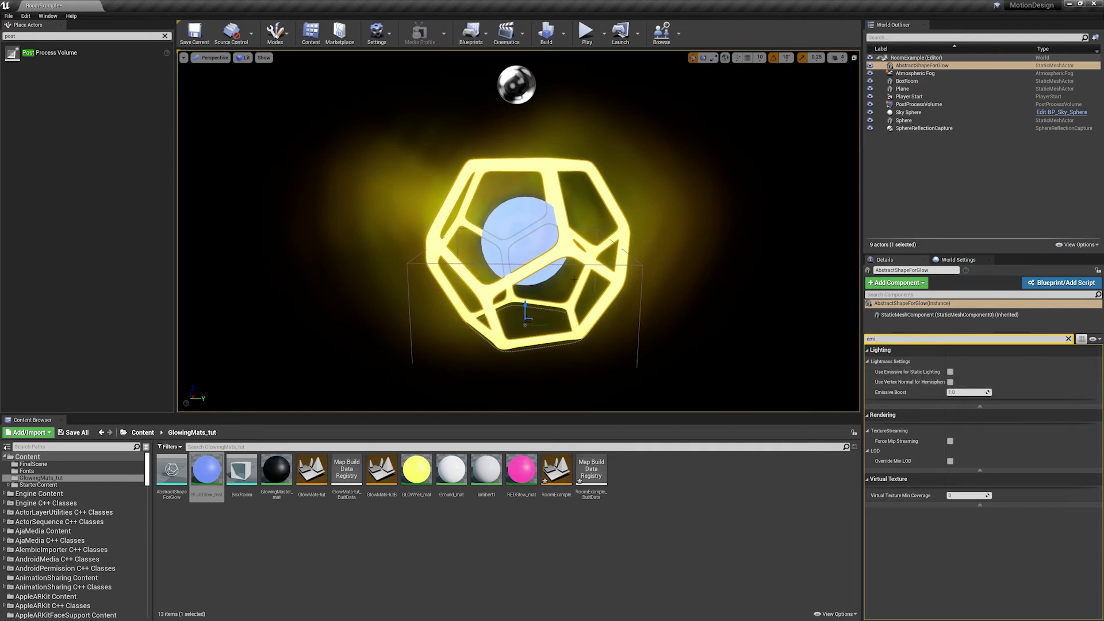
left_click(509, 212)
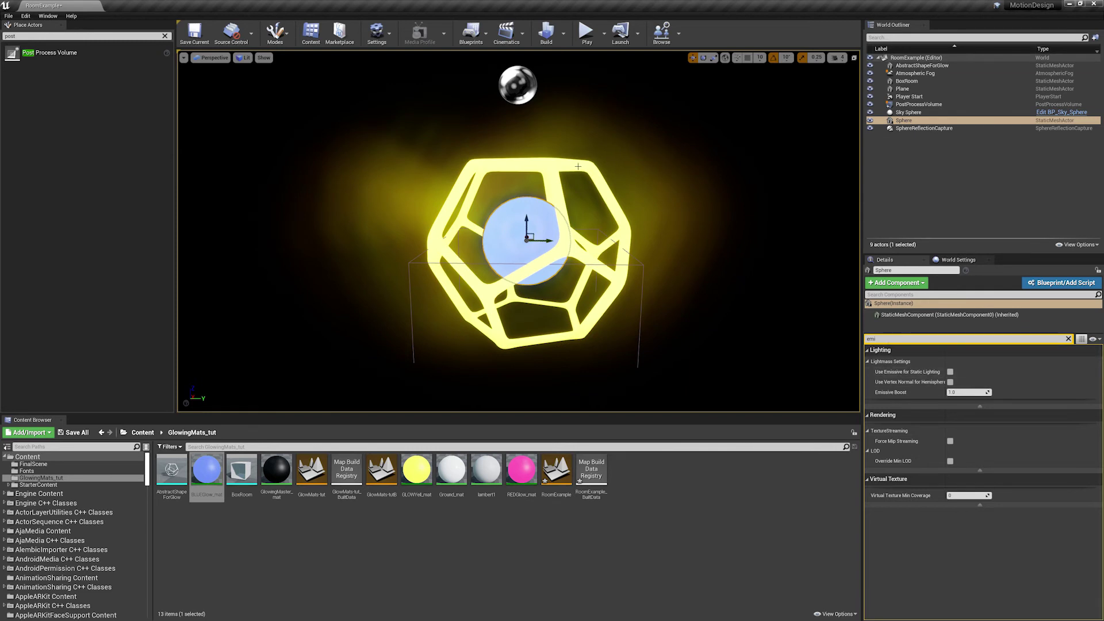
left_click(566, 246)
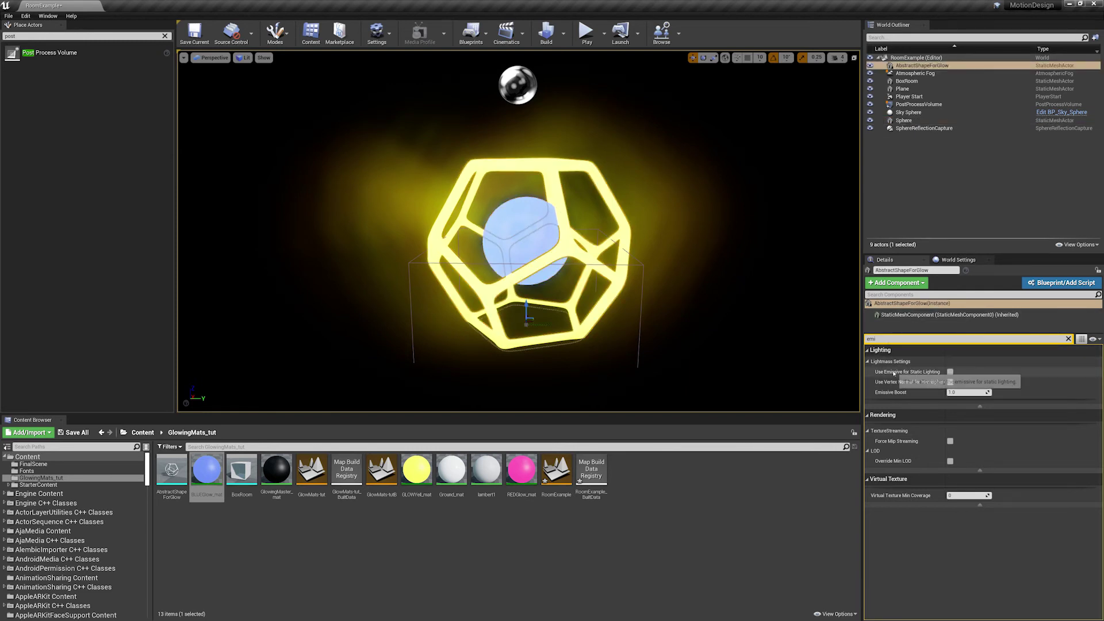
left_click(950, 372)
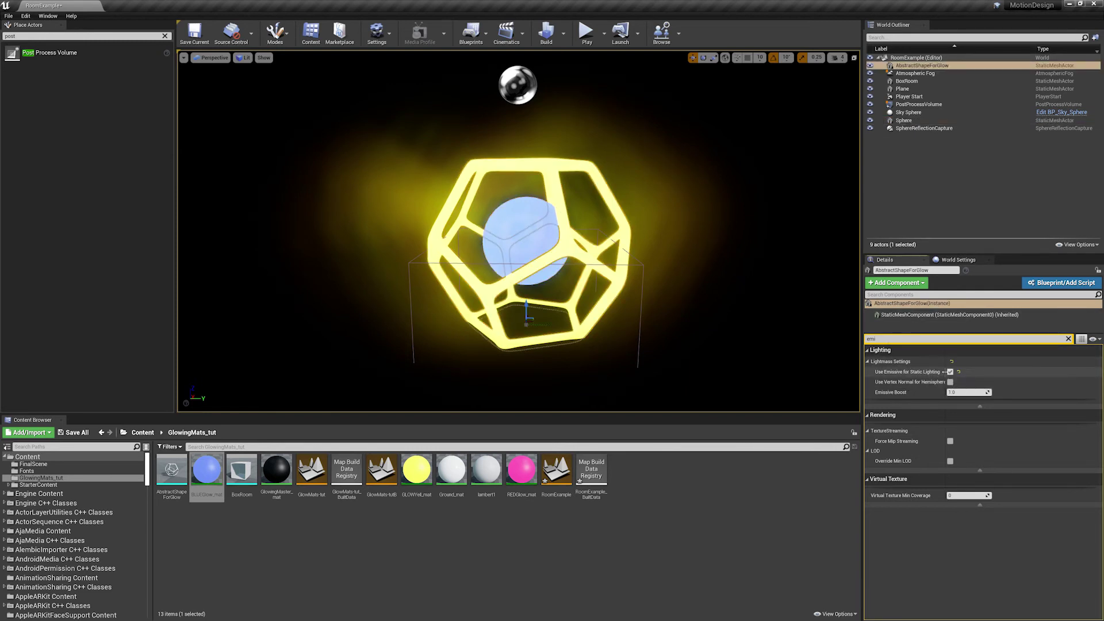
left_click(525, 212)
key("f")
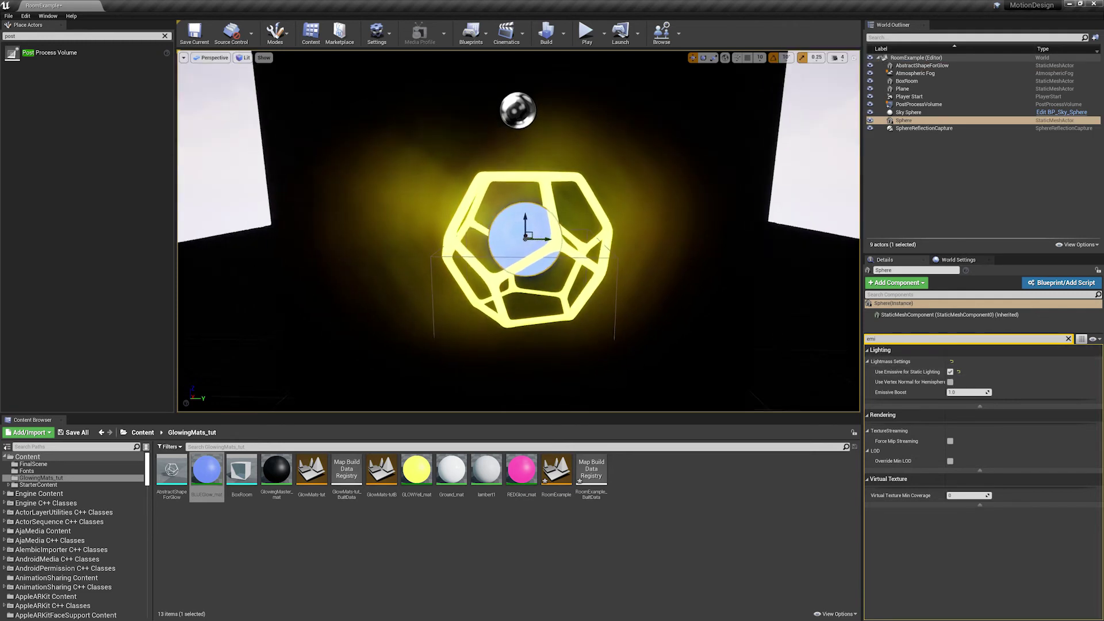
Build the RoomExample level and inspect how the cage and sphere light the room.
left_click(546, 32)
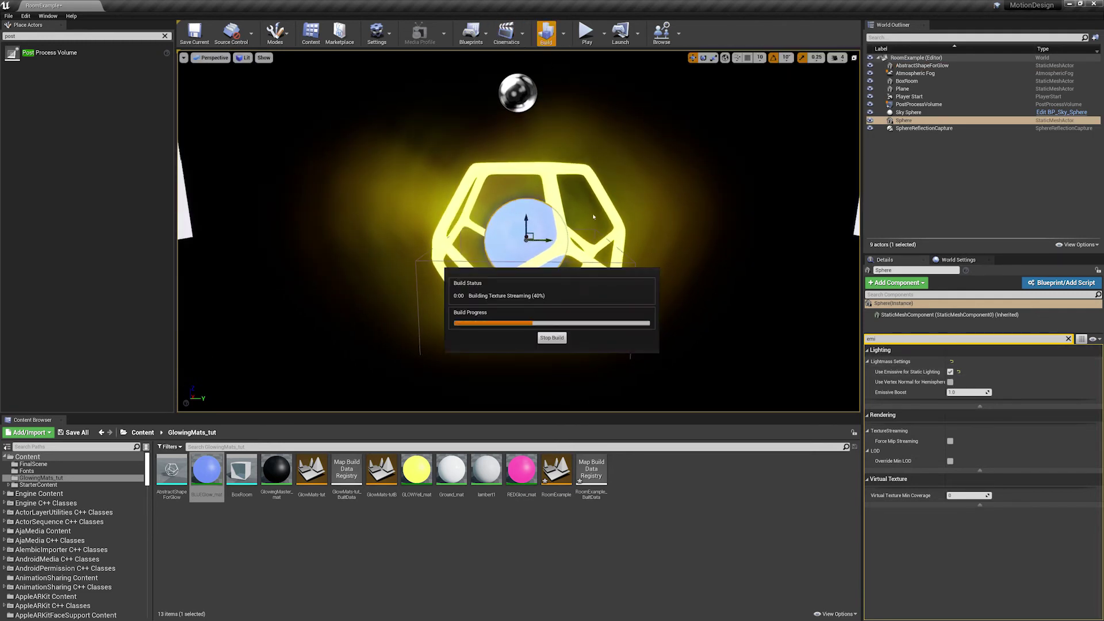
scroll(669, 192, "up", 3)
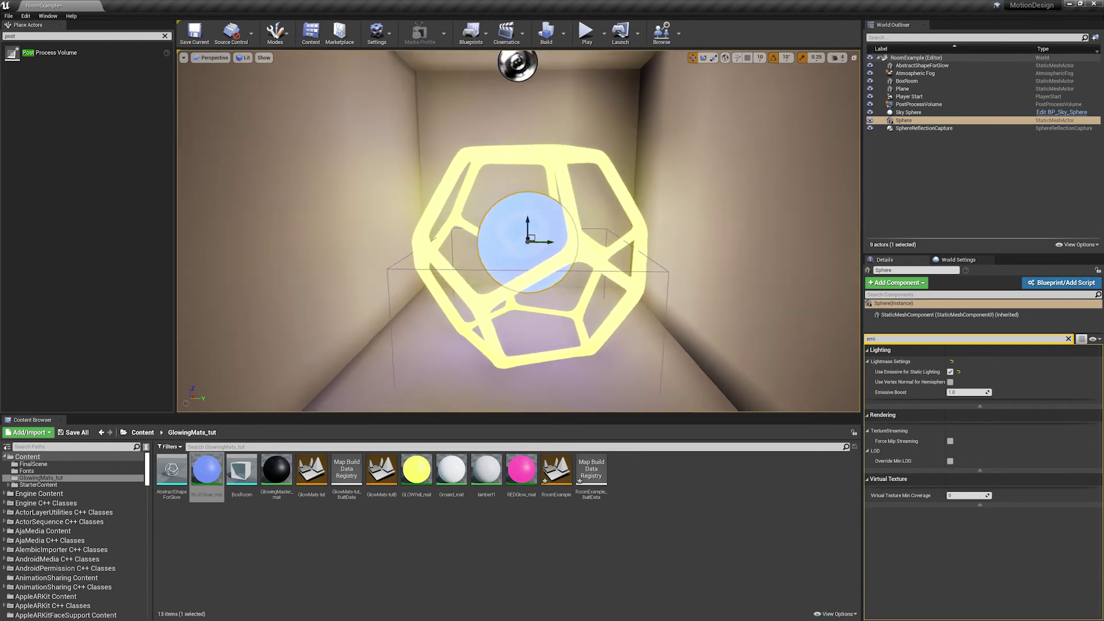
left_click_drag(519, 231, 537, 219, "alt")
mouse_move(537, 220)
right_mouse_down("alt")
mouse_move(594, 219)
mouse_move(536, 219)
right_mouse_up("alt")
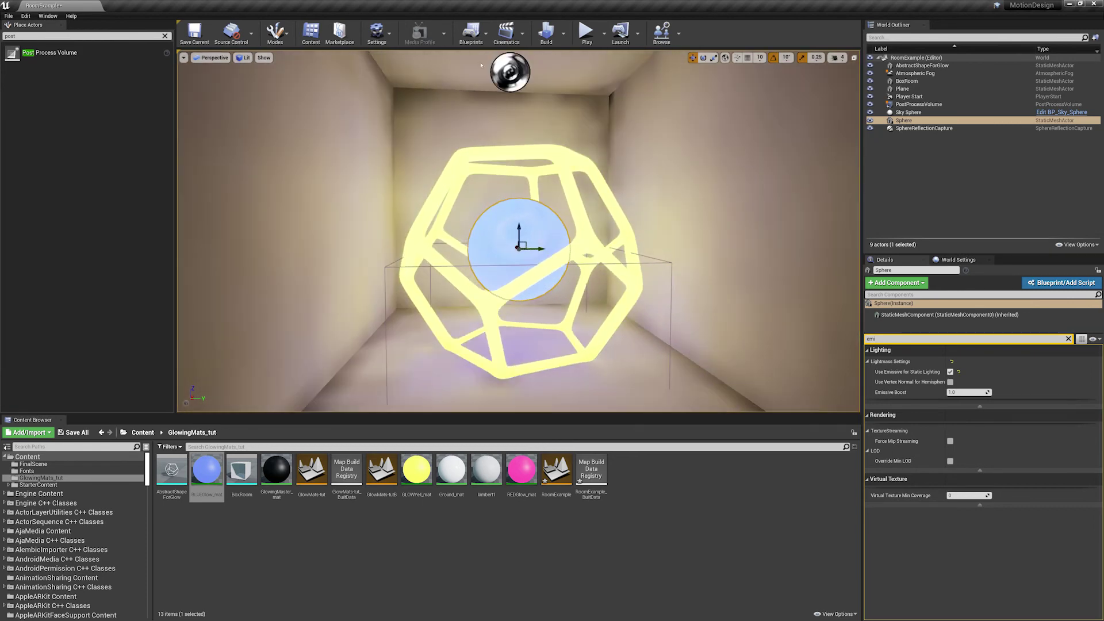
mouse_move(519, 231)
left_mouse_down("alt")
mouse_move(462, 209)
mouse_move(531, 237)
mouse_move(525, 249)
mouse_move(508, 225)
mouse_move(519, 237)
left_mouse_up("alt")
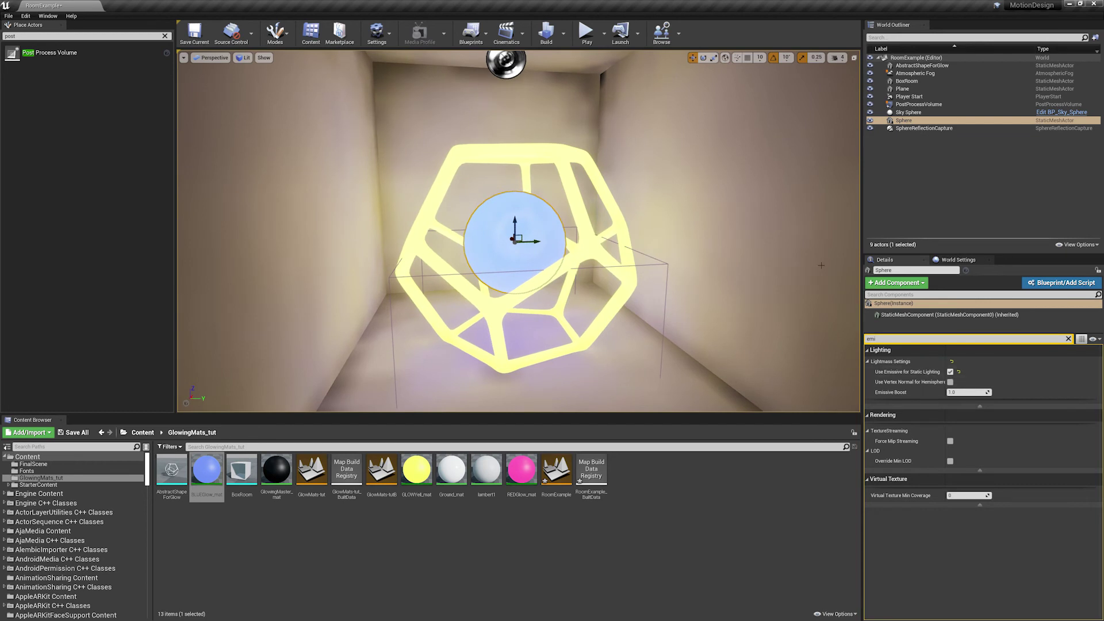
right_click_drag(604, 171, 582, 171, "alt")
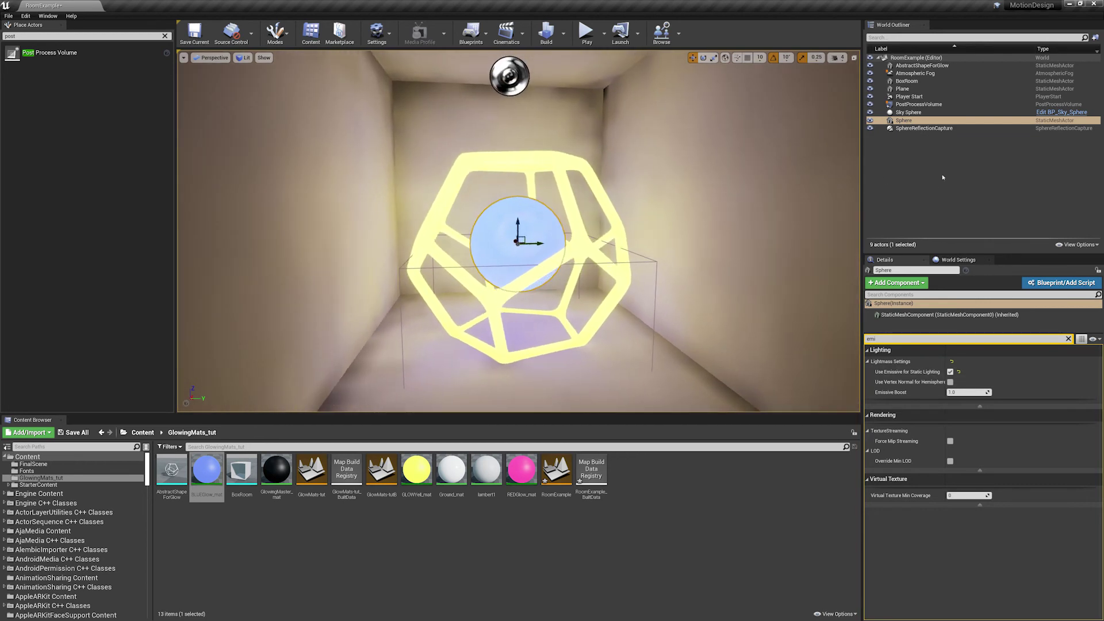
Try a lower bloom Intensity on the PostProcessVolume and undo the change.
left_click(914, 104)
left_click(875, 280)
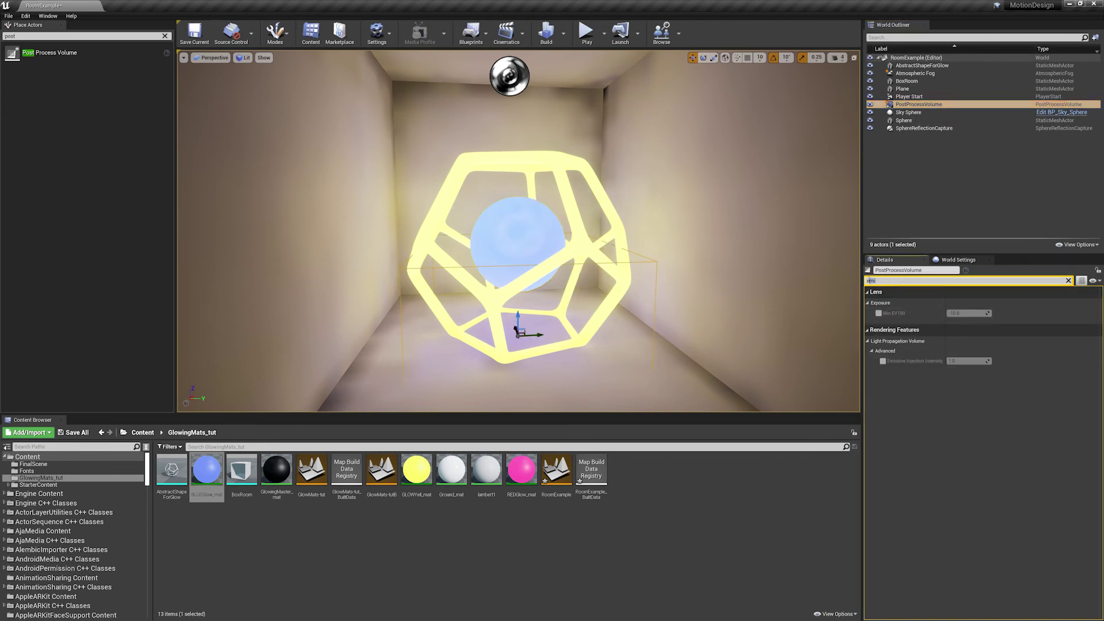
type("bloom")
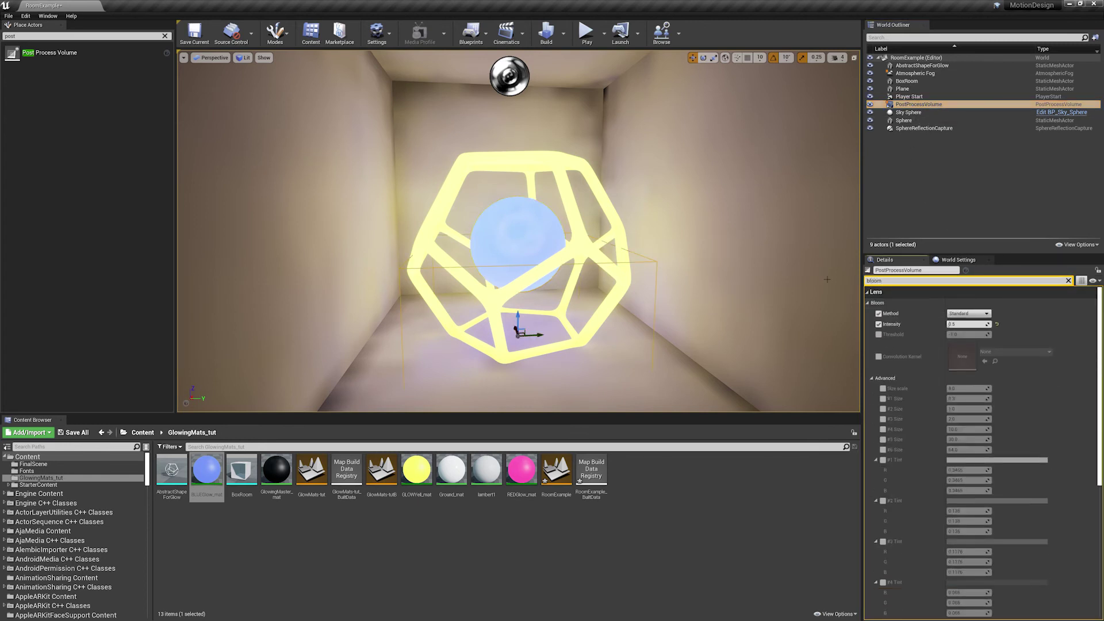
mouse_move(962, 324)
left_mouse_down()
mouse_move(977, 324)
mouse_move(947, 324)
left_mouse_up()
key("ctrl+z")
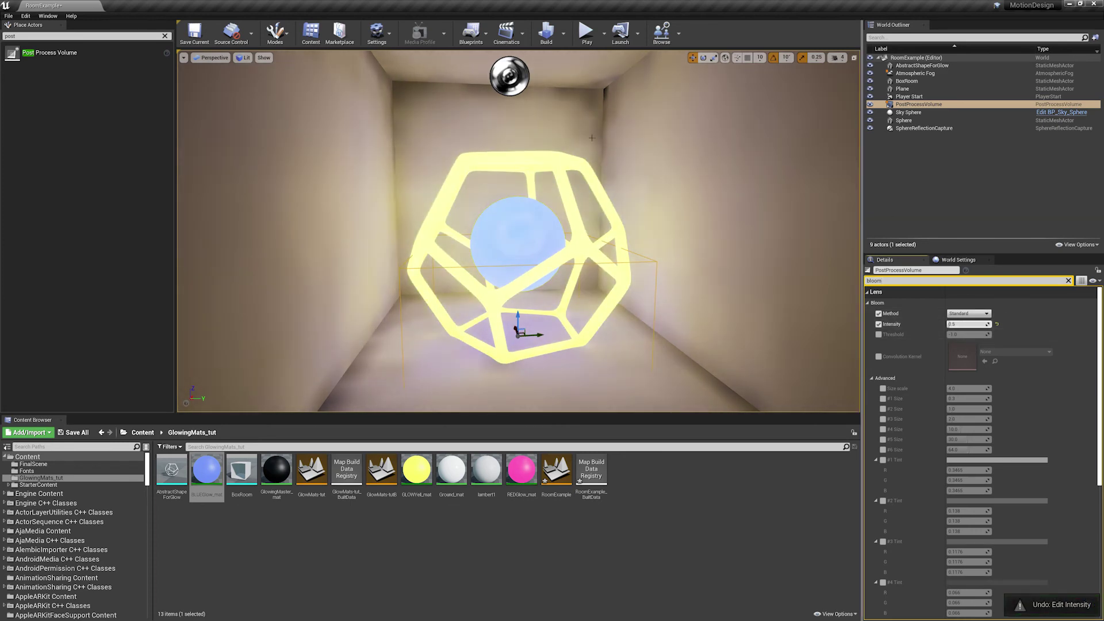
Raise the emissive strength parameter of the yellow glow material instance to about 4.9 and close the material editor.
left_click(421, 476)
double_click(420, 476)
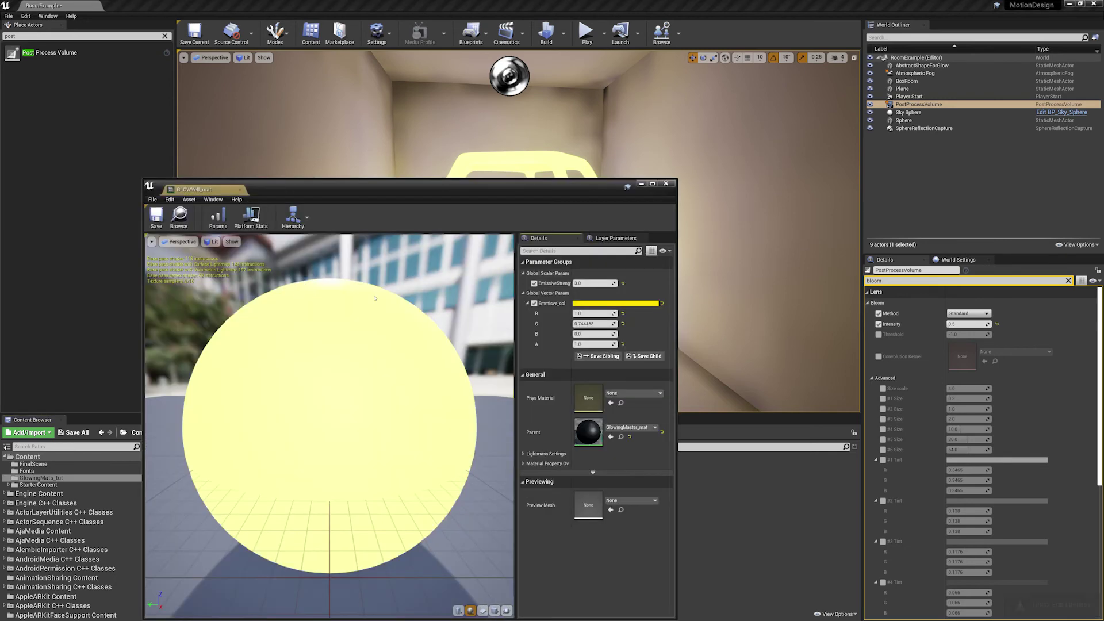
left_click_drag(581, 203, 340, 102)
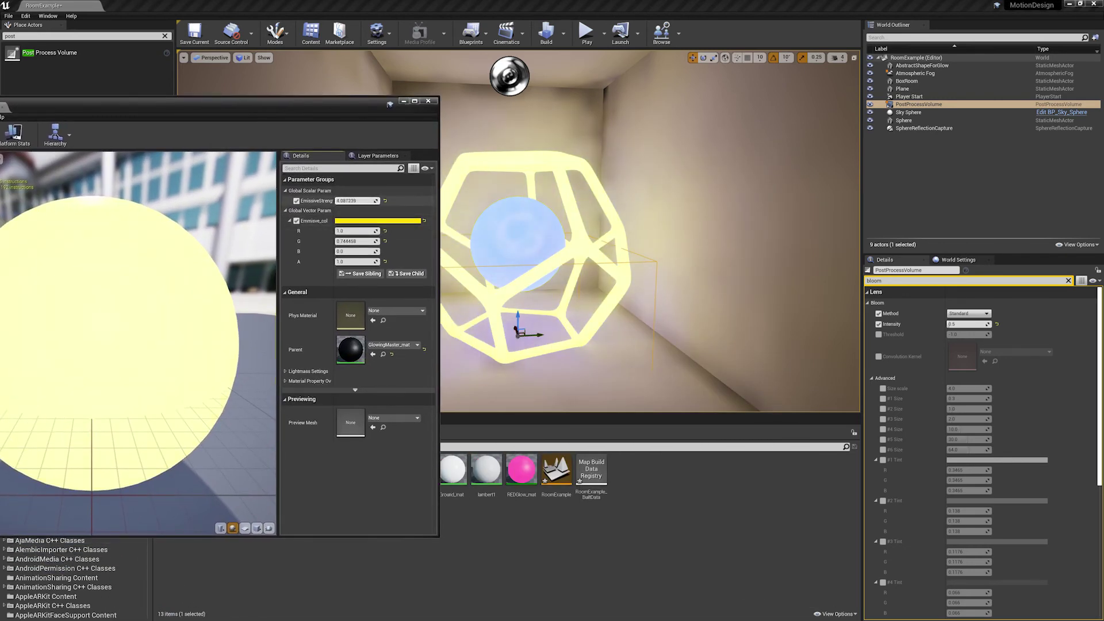
mouse_move(356, 201)
left_mouse_down()
mouse_move(397, 201)
mouse_move(368, 201)
left_mouse_up()
mouse_move(344, 117)
left_mouse_down()
mouse_move(371, 136)
mouse_move(349, 130)
left_mouse_up()
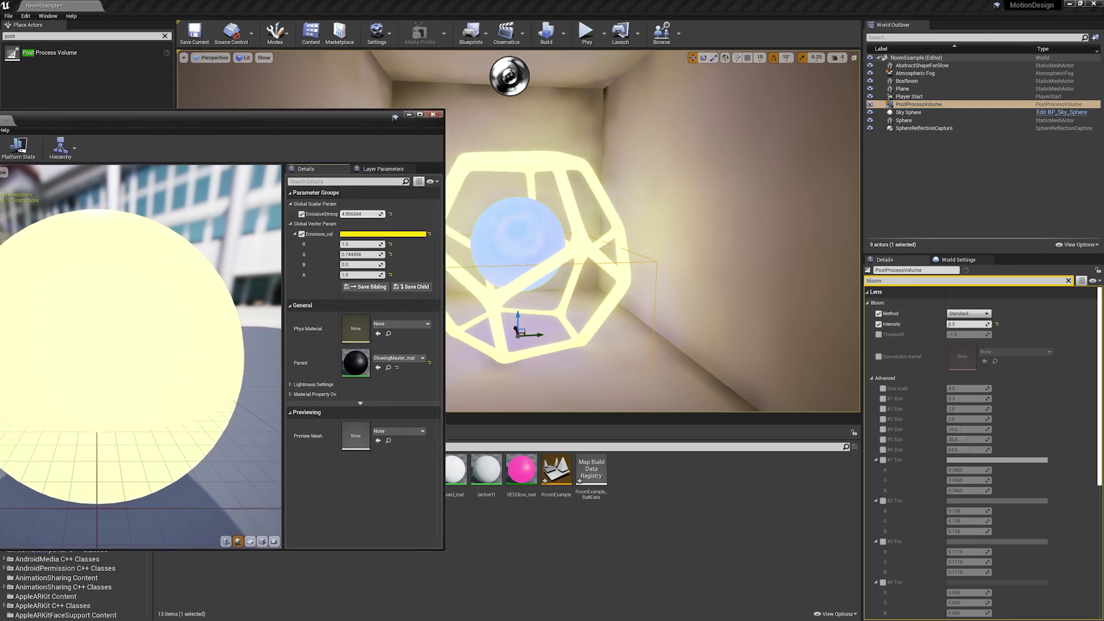
left_click(433, 114)
Filter the details for "emiss" and set Emissive Boost to 10 on the yellow cage and on the blue sphere.
left_click(552, 161)
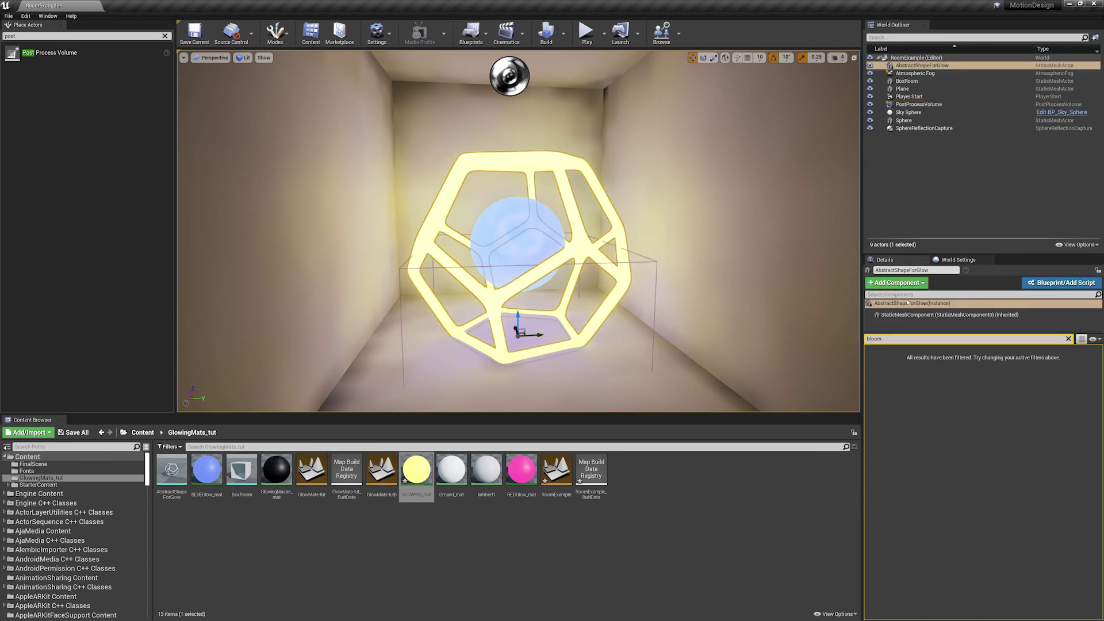
left_click(909, 67)
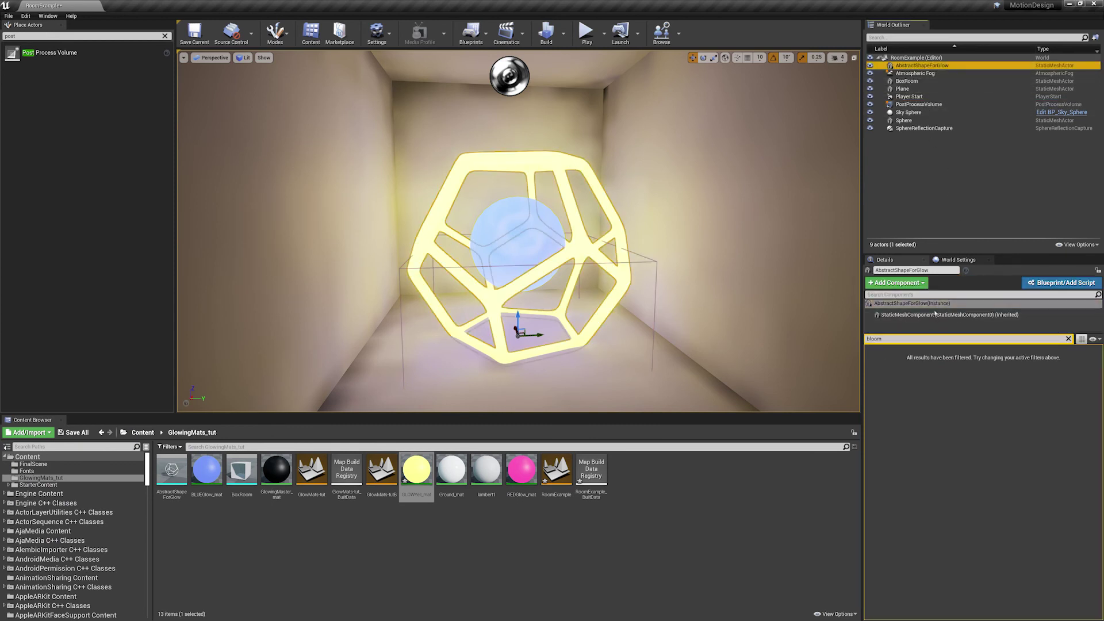
left_click(905, 338)
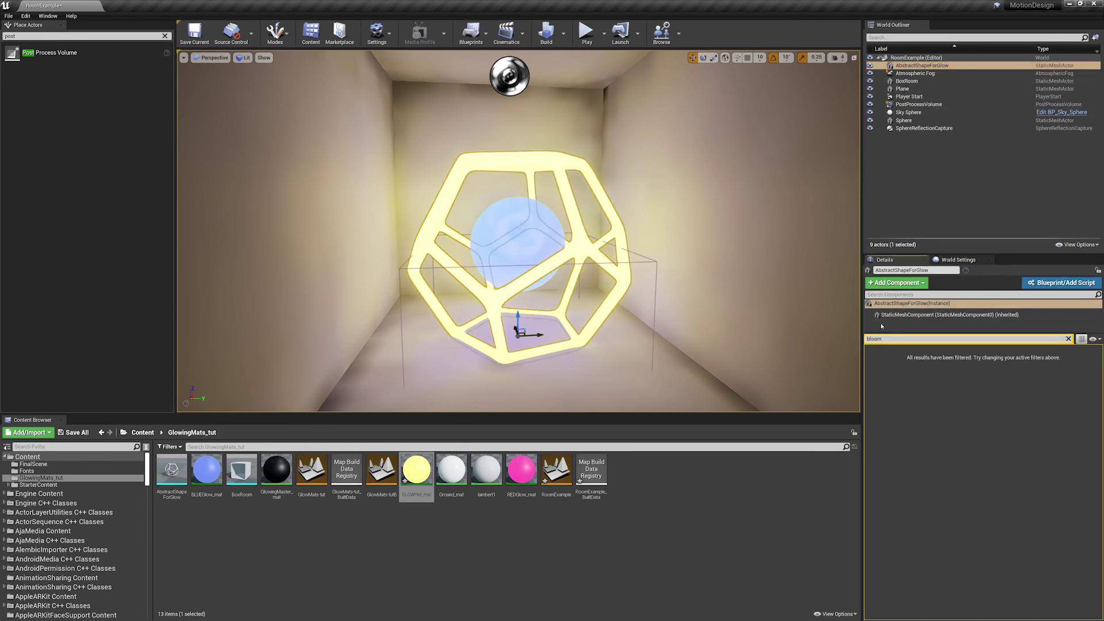
type("emiss")
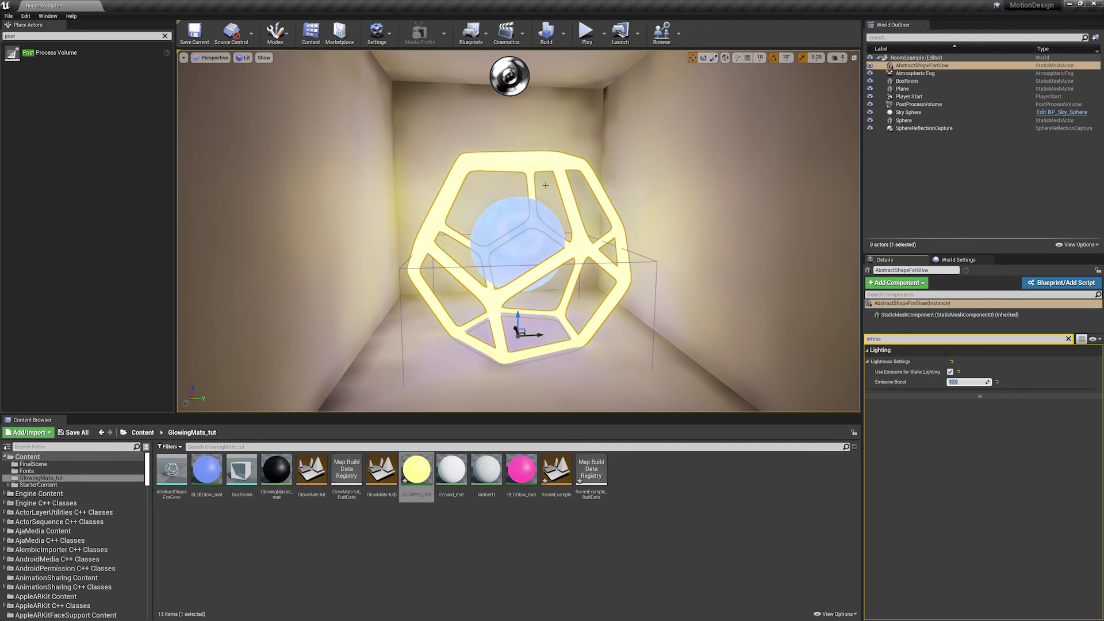
left_click(505, 230)
left_click(979, 383)
type("10")
key("Return")
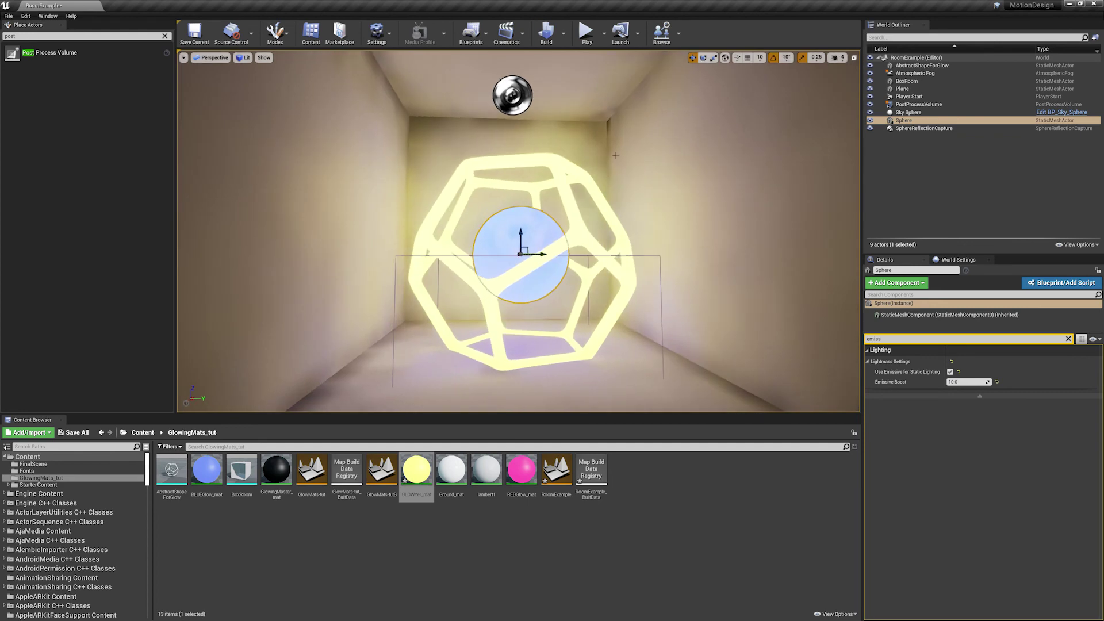
Rebuild the RoomExample level's static lighting with the boosted emissive objects.
scroll(654, 181, "down", 5)
scroll(655, 181, "up", 4)
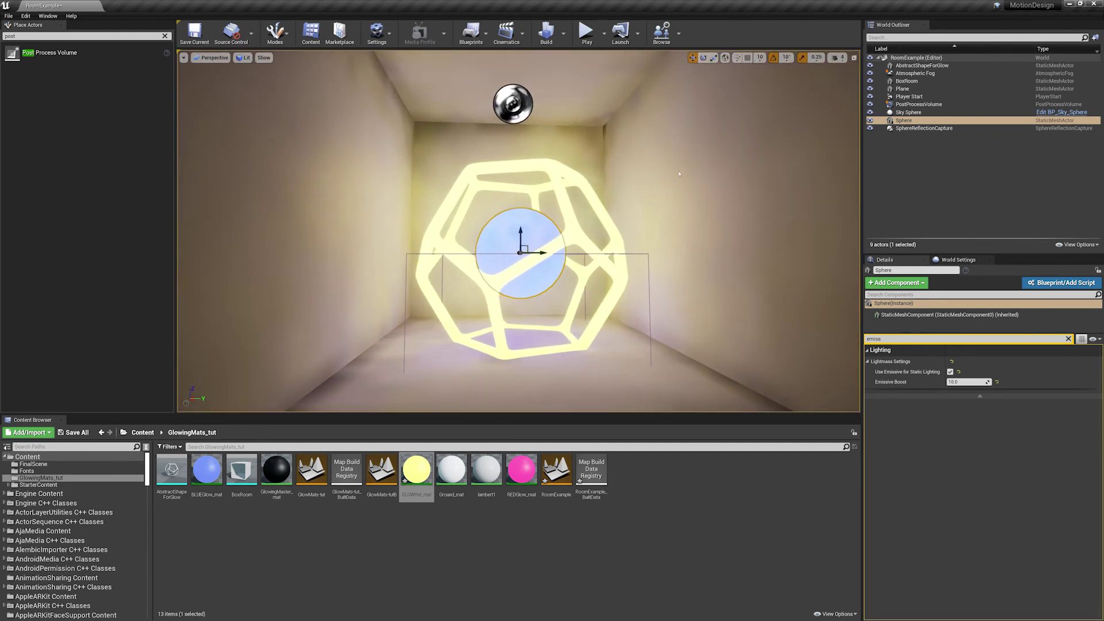
left_click(546, 34)
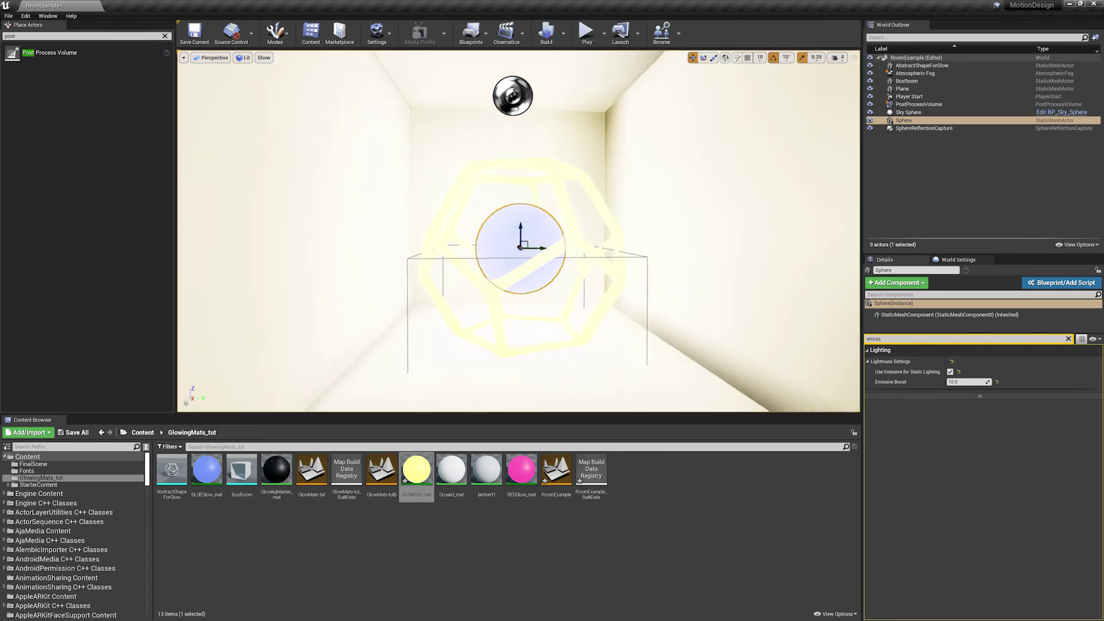
Examine the rebuilt lighting on the room's walls, ceiling, cage and sphere from close up and from outside the box.
left_click_drag(518, 231, 519, 196, "alt")
mouse_move(519, 230)
right_mouse_down("alt")
mouse_move(438, 230)
mouse_move(519, 231)
right_mouse_up("alt")
right_click_drag(549, 155, 583, 155, "alt")
left_click_drag(548, 156, 509, 157, "alt")
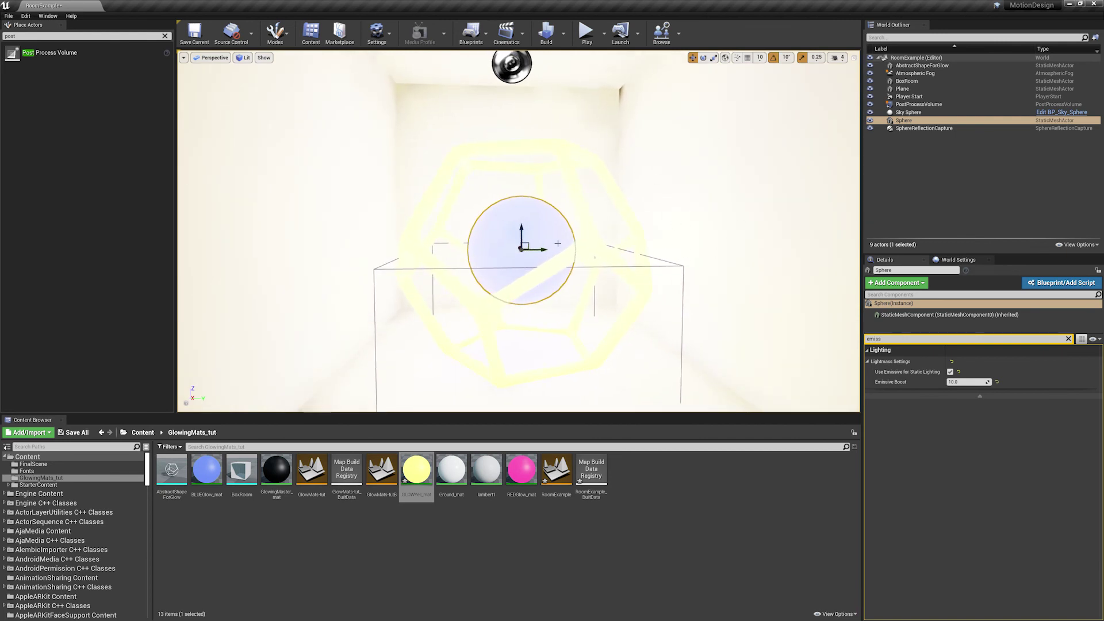
right_click_drag(678, 211, 649, 210, "alt")
left_click_drag(678, 210, 663, 242, "alt")
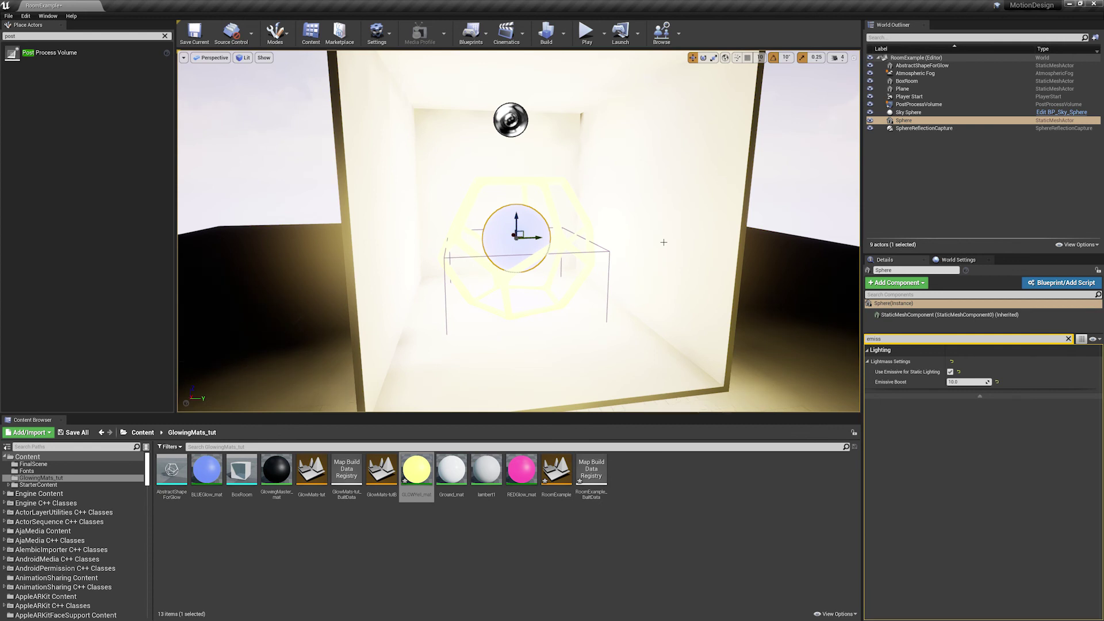
scroll(527, 176, "up", 5)
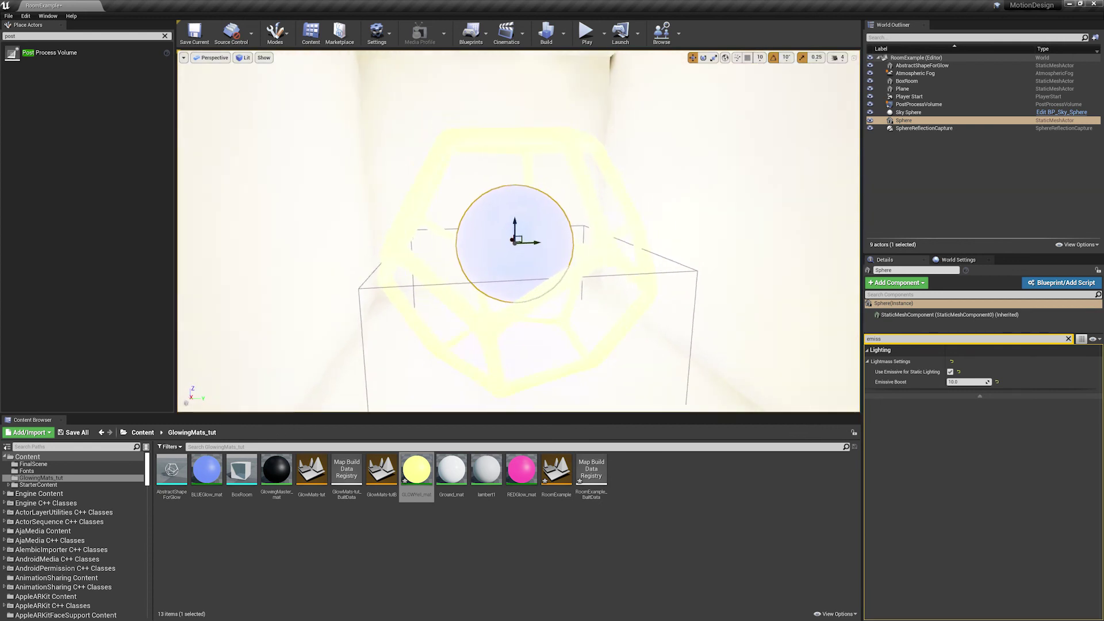
scroll(526, 176, "down", 3)
left_click_drag(527, 175, 498, 147, "alt")
mouse_move(498, 146)
right_mouse_down()
mouse_move(516, 148)
mouse_move(518, 173)
mouse_move(506, 138)
right_mouse_up()
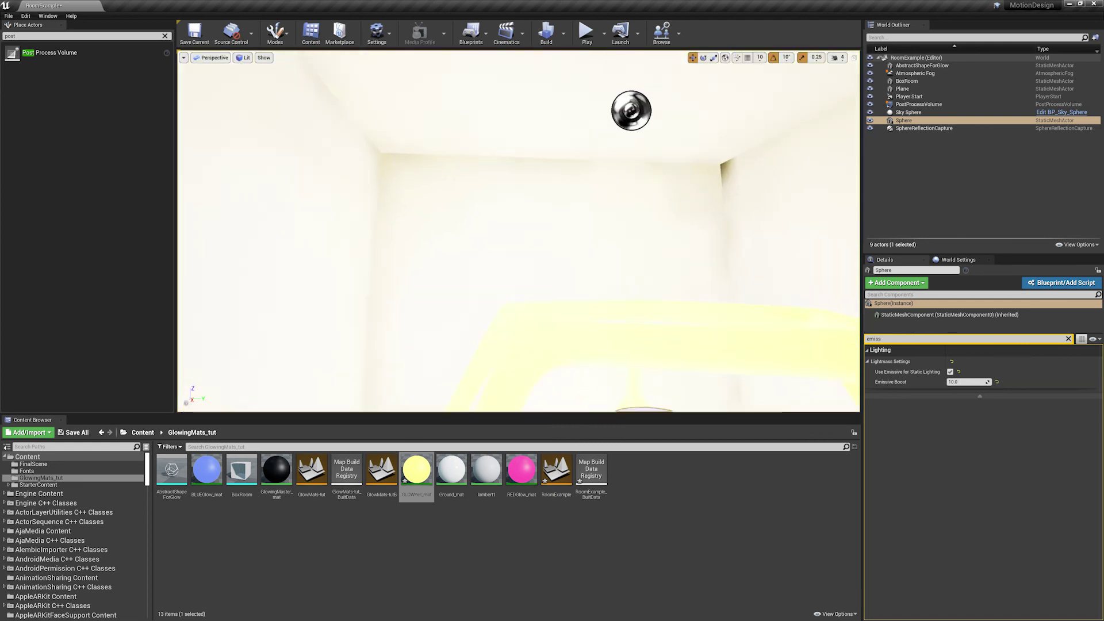
left_click_drag(535, 132, 554, 156)
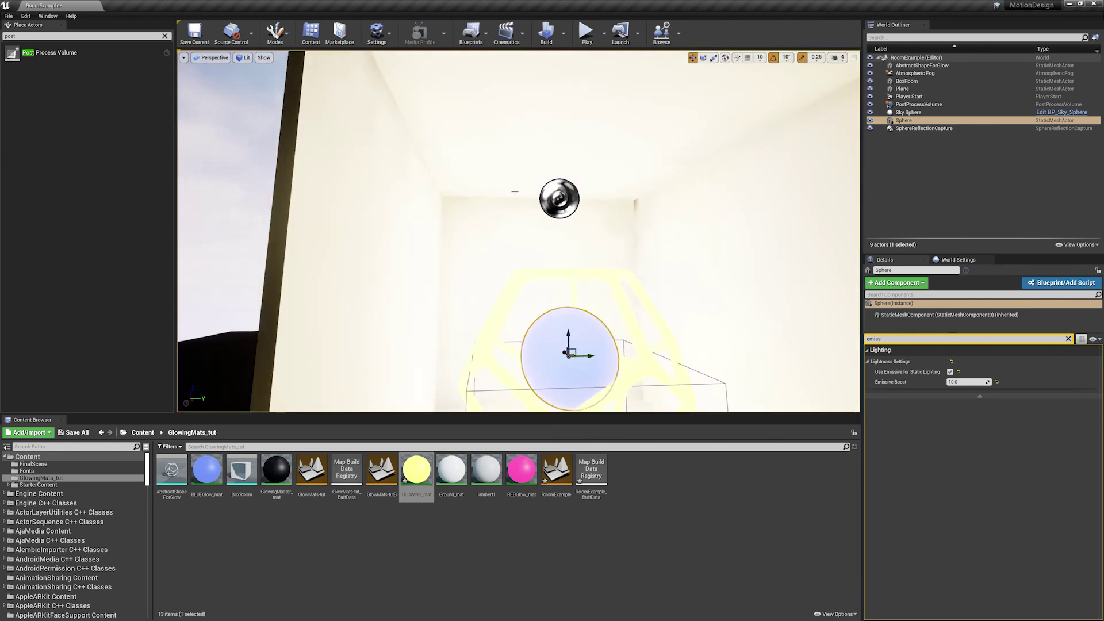
left_click_drag(554, 157, 473, 150)
scroll(584, 252, "down", 5)
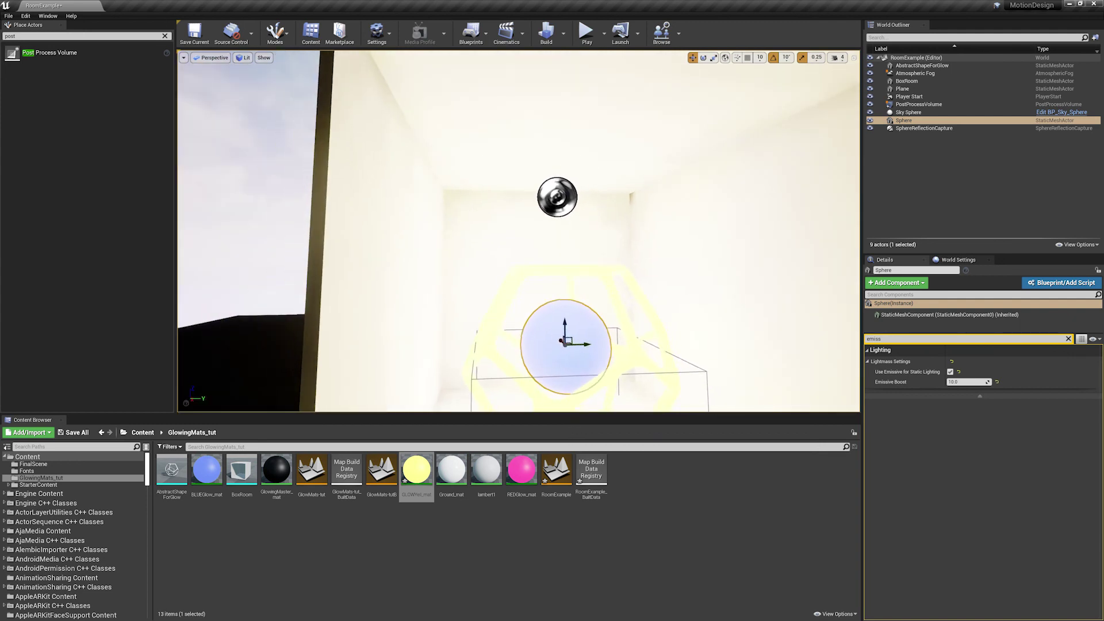
left_click_drag(686, 166, 667, 184)
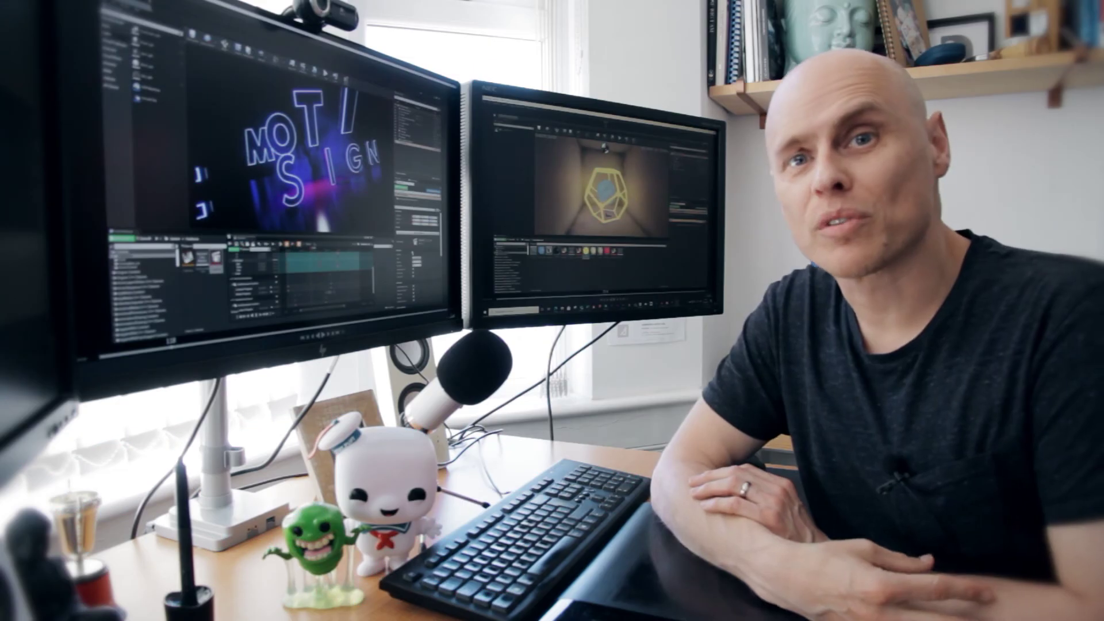